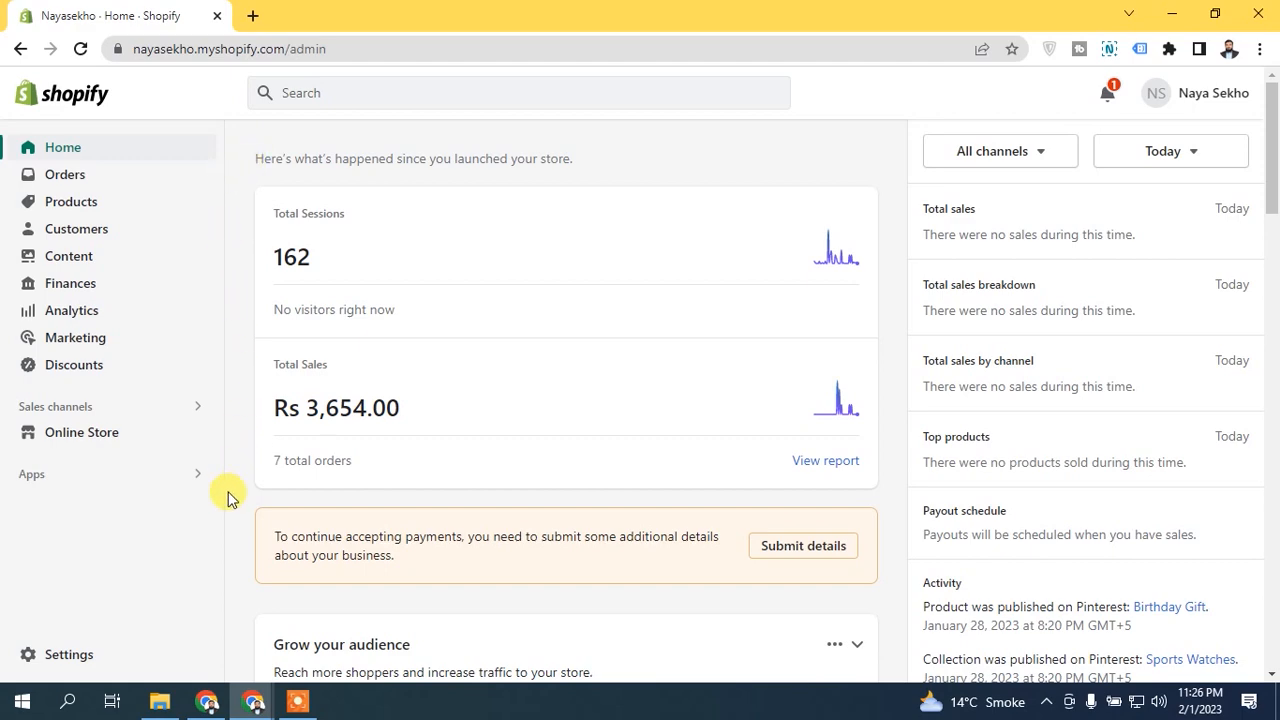
Step: Open the store's Checkout and accounts settings at the customer contact method options
left_click(68, 658)
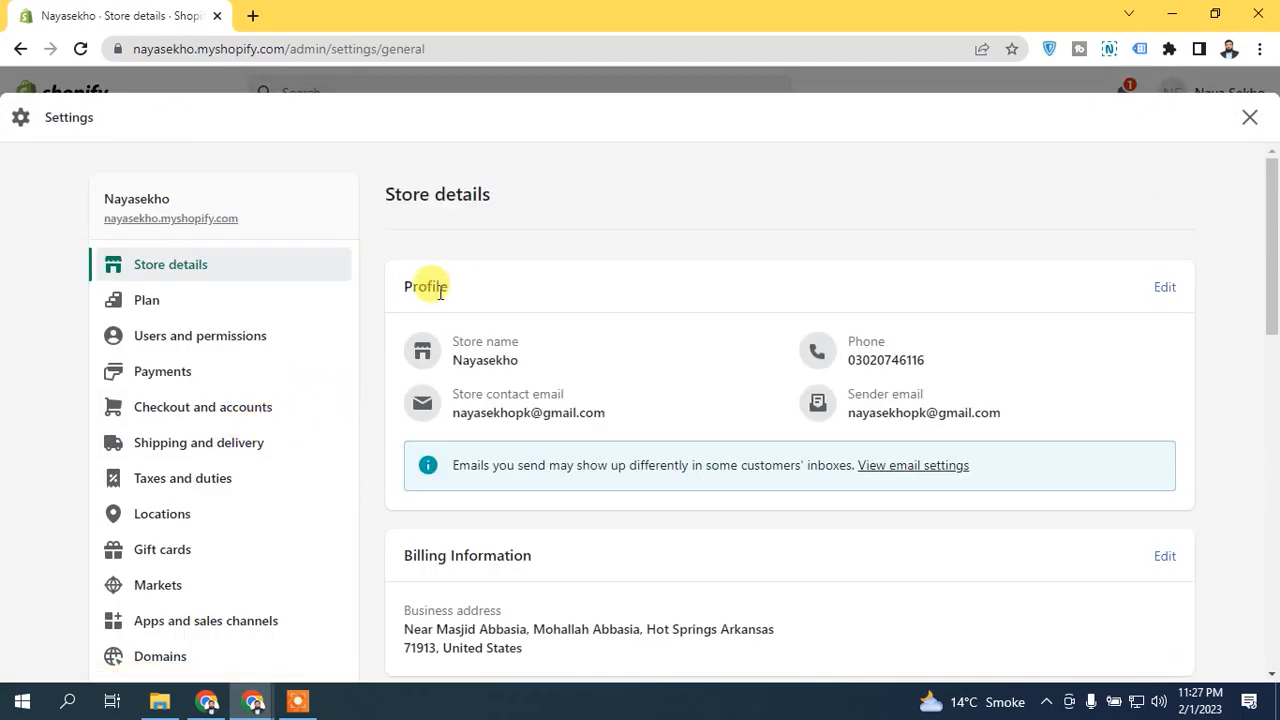
left_click(226, 416)
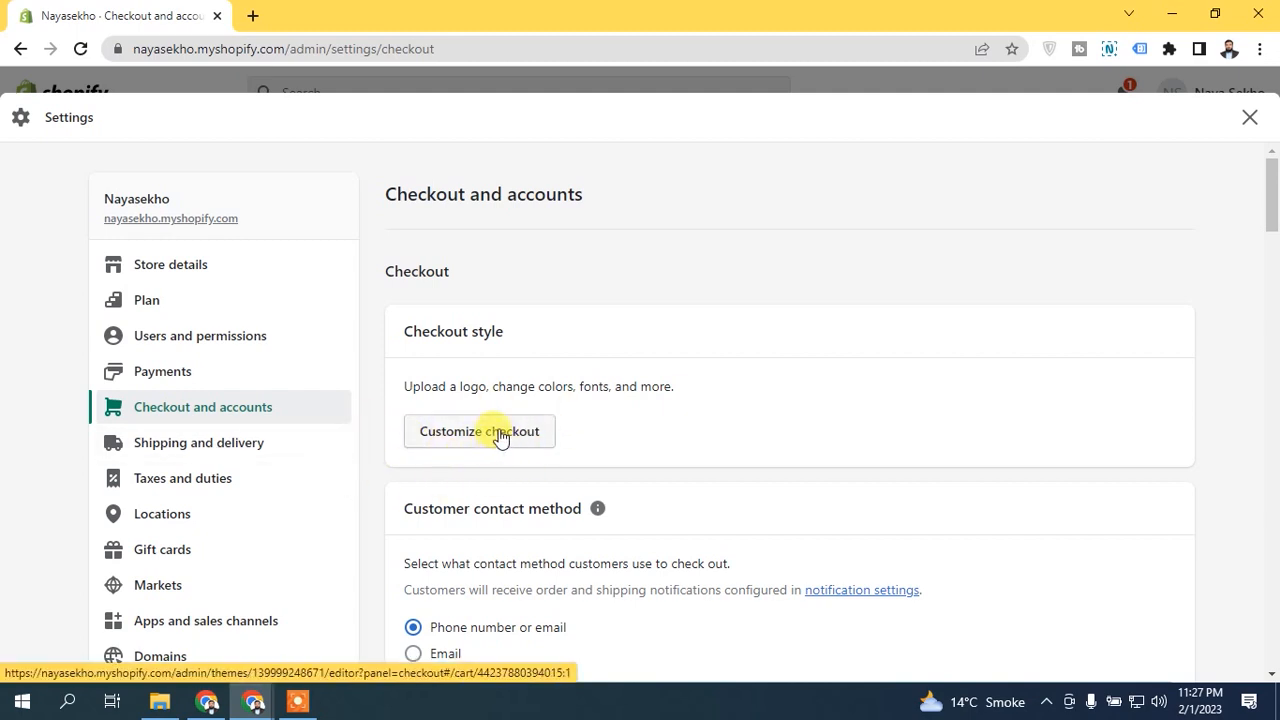
scroll(1266, 218, "down", 3)
left_click_drag(1266, 218, 1091, 249)
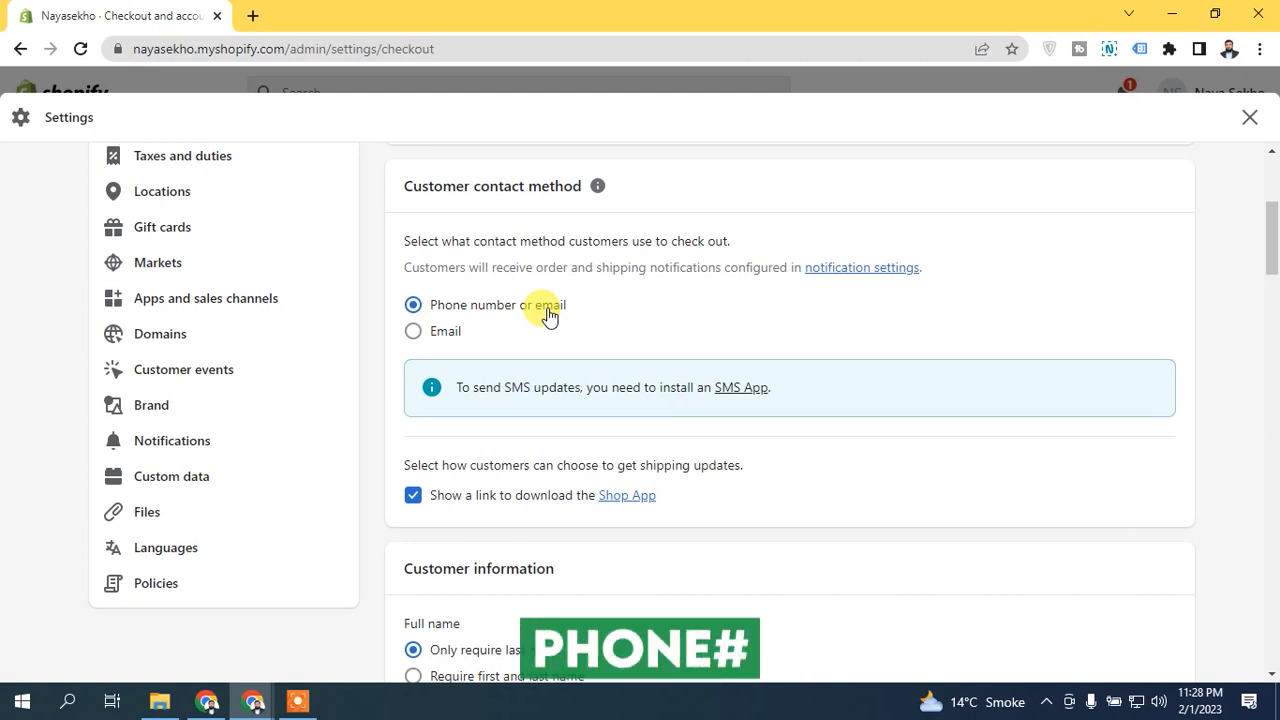
Step: Try Email as the customer contact method, and switch it back to Phone number or email
left_click(440, 336)
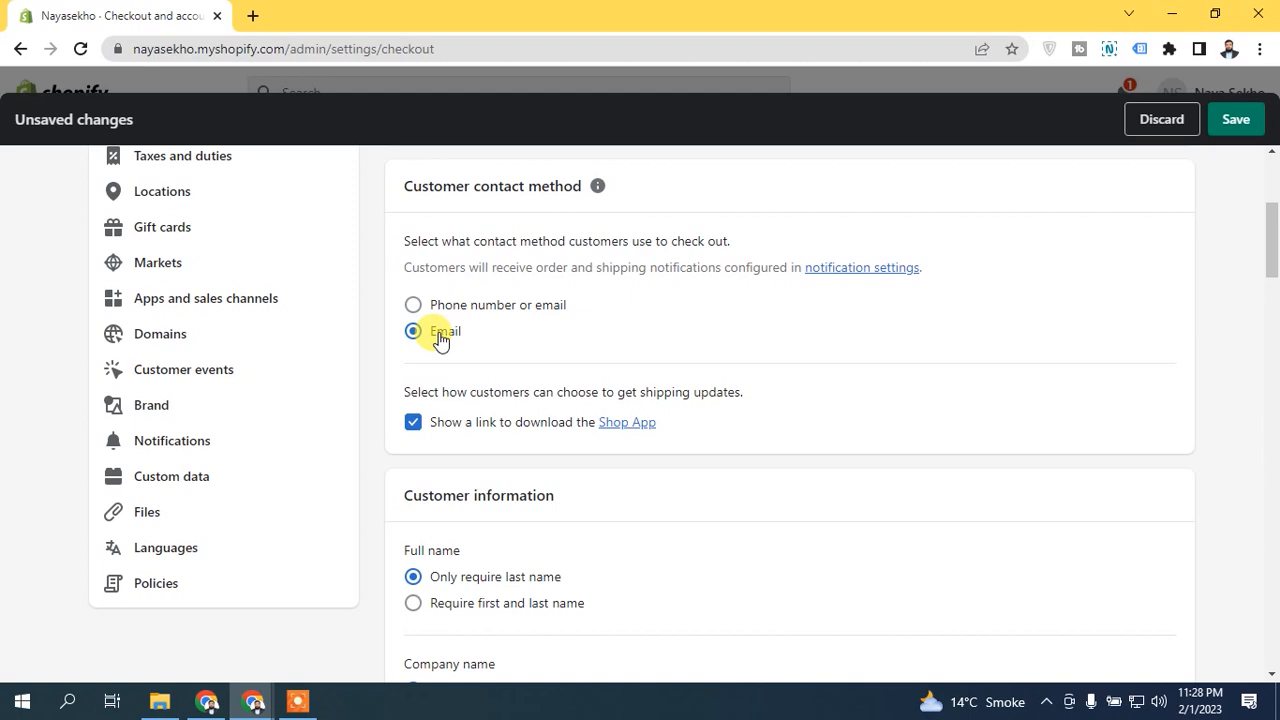
left_click(445, 305)
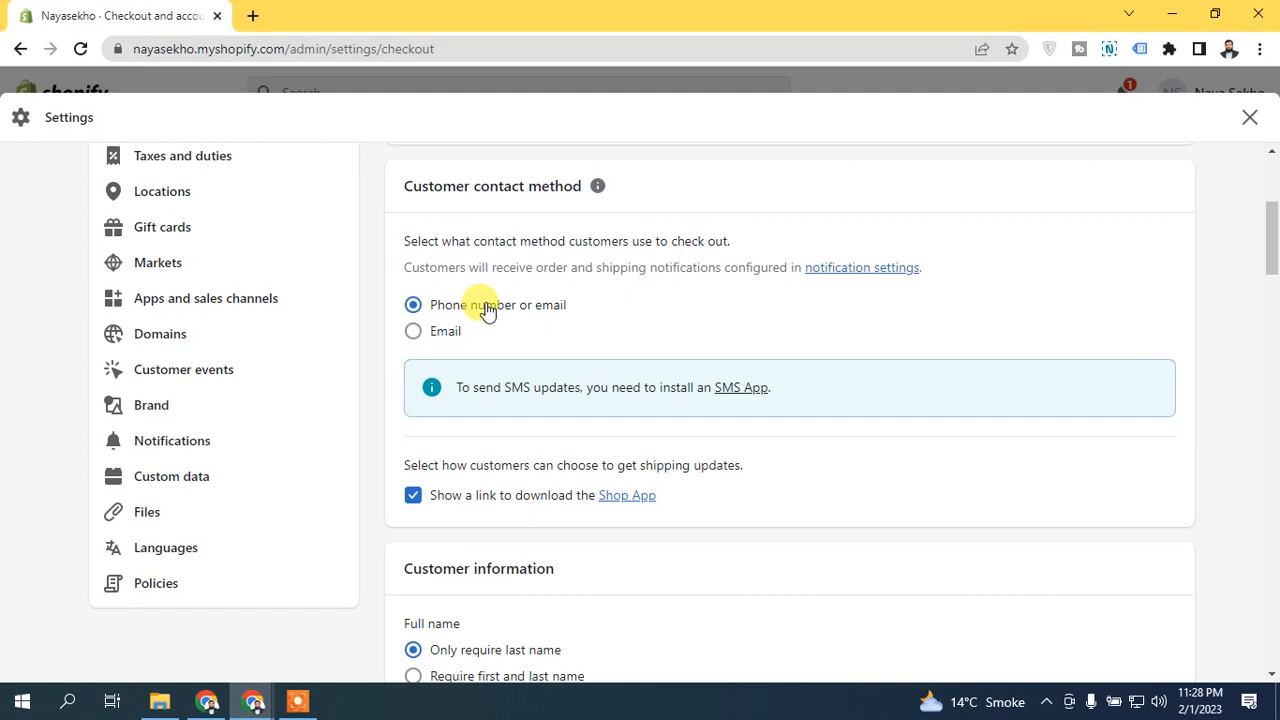
left_click(448, 331)
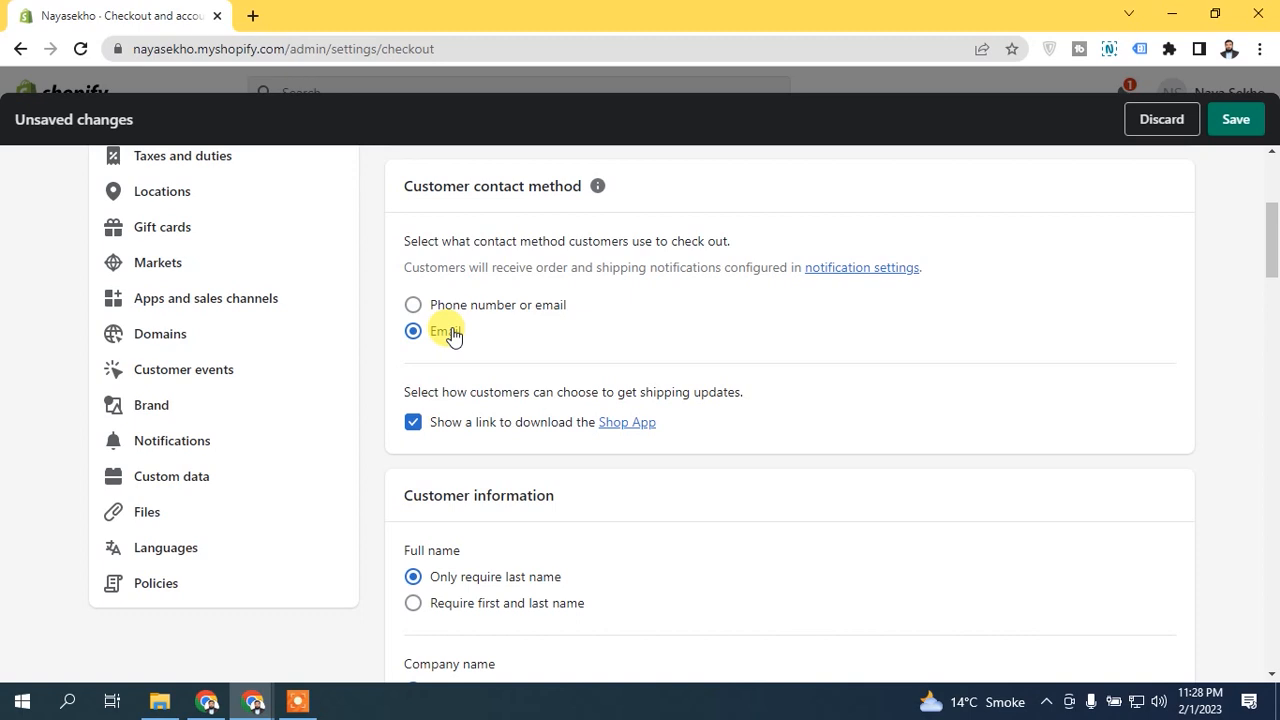
left_click(466, 308)
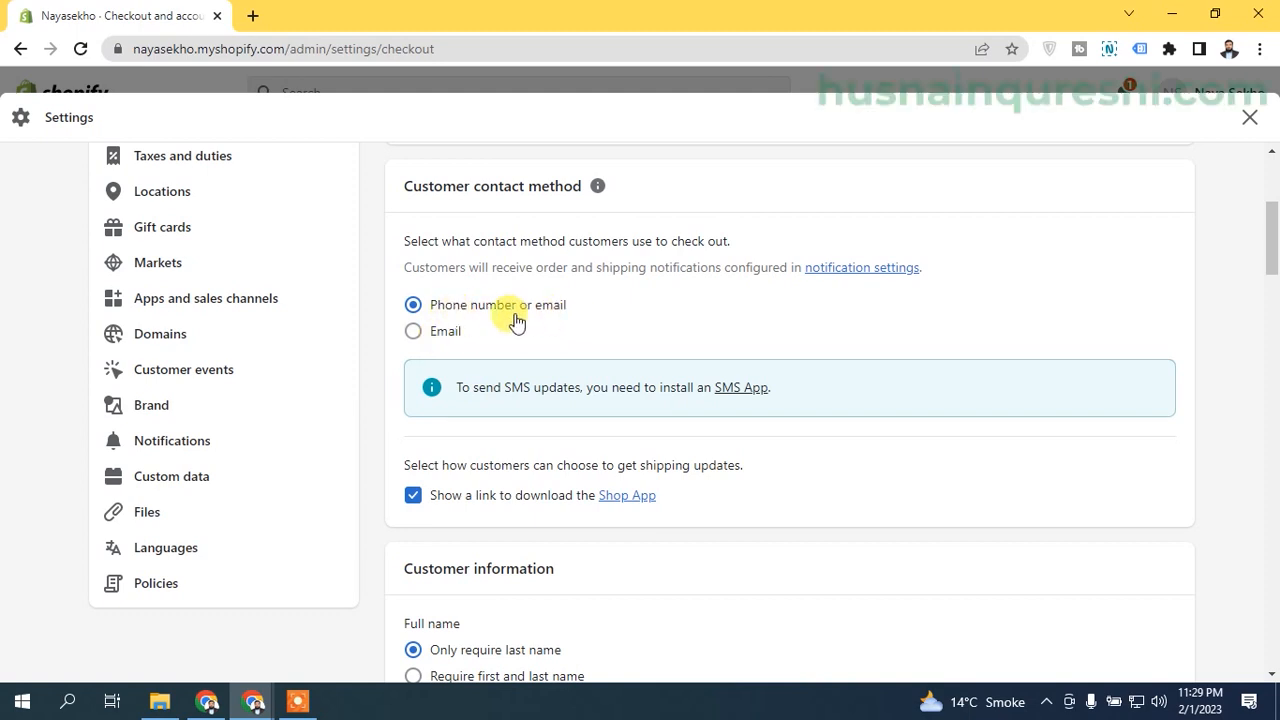
left_click_drag(402, 266, 730, 262)
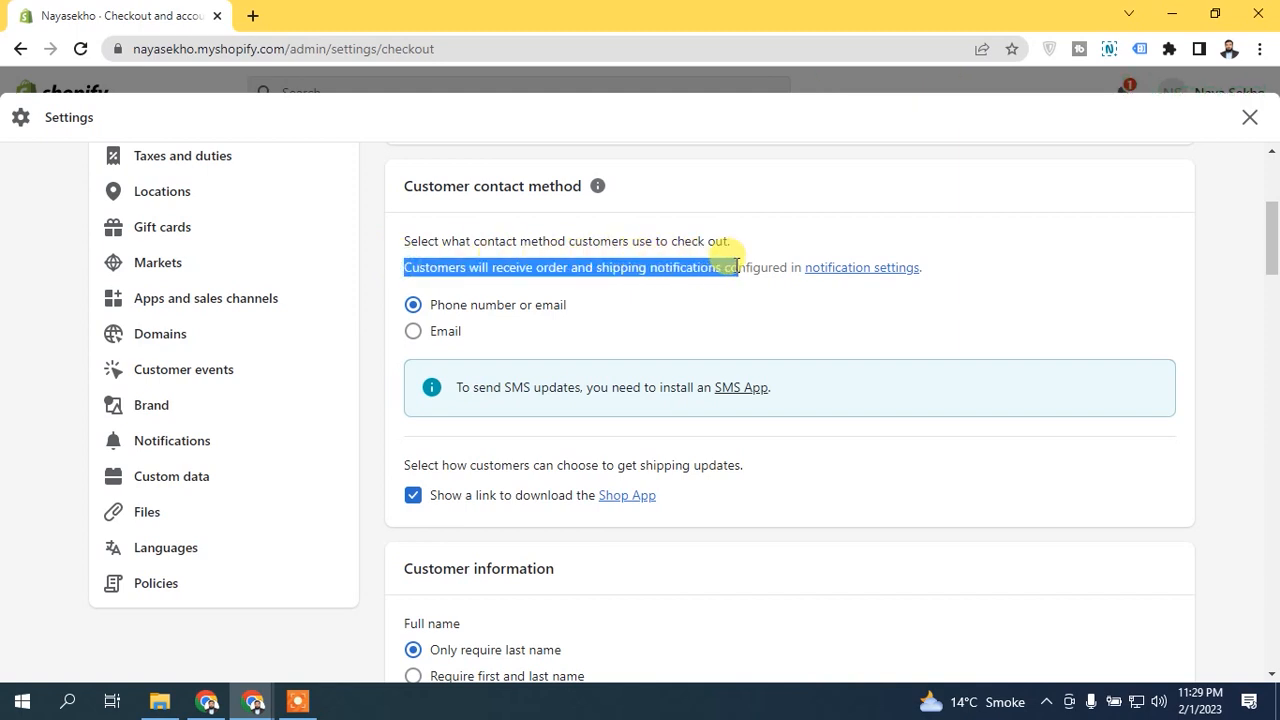
left_click(669, 268)
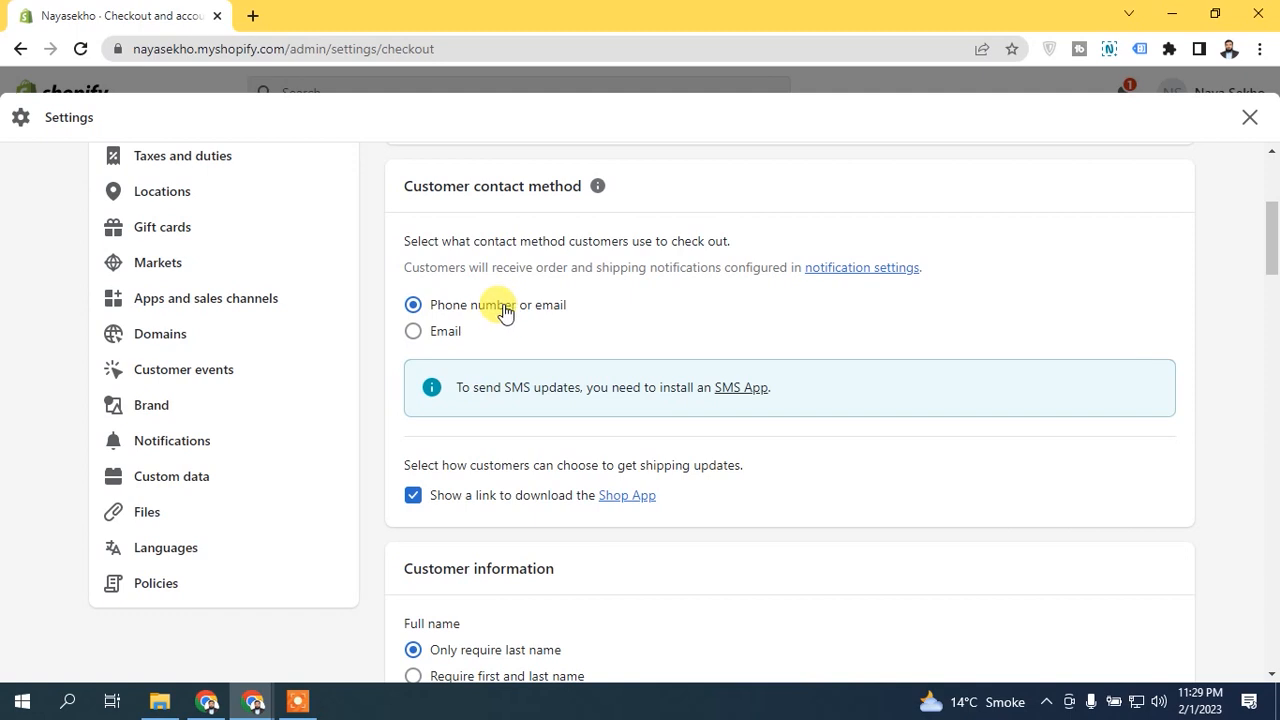
left_click_drag(502, 388, 581, 386)
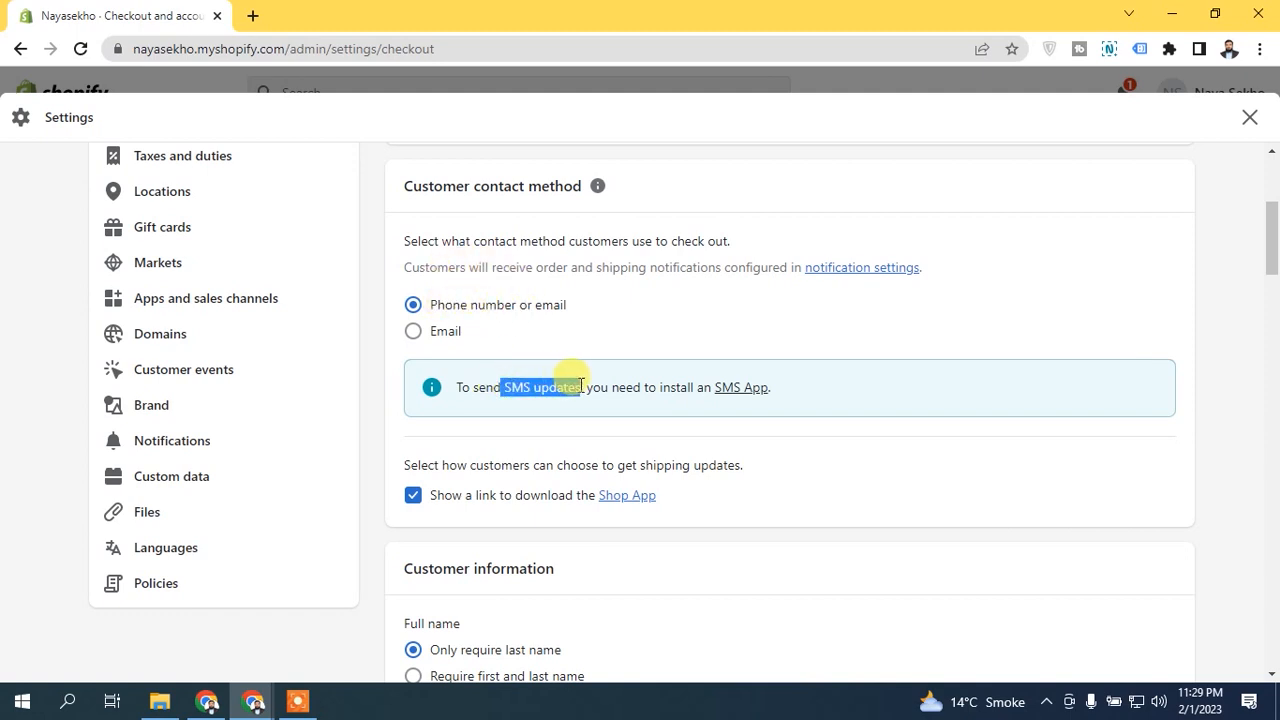
left_click(622, 388)
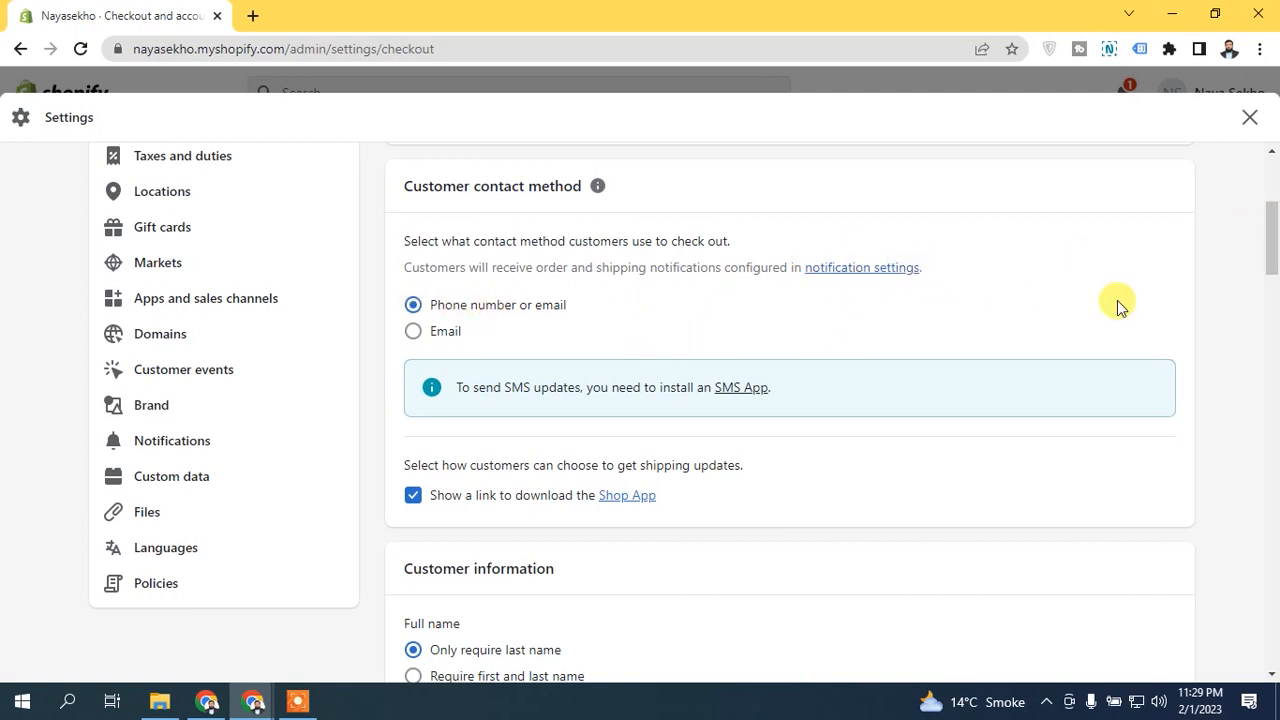
Step: Turn off the link to download the Shop App in the customers' shipping update options
scroll(1266, 235, "down", 1)
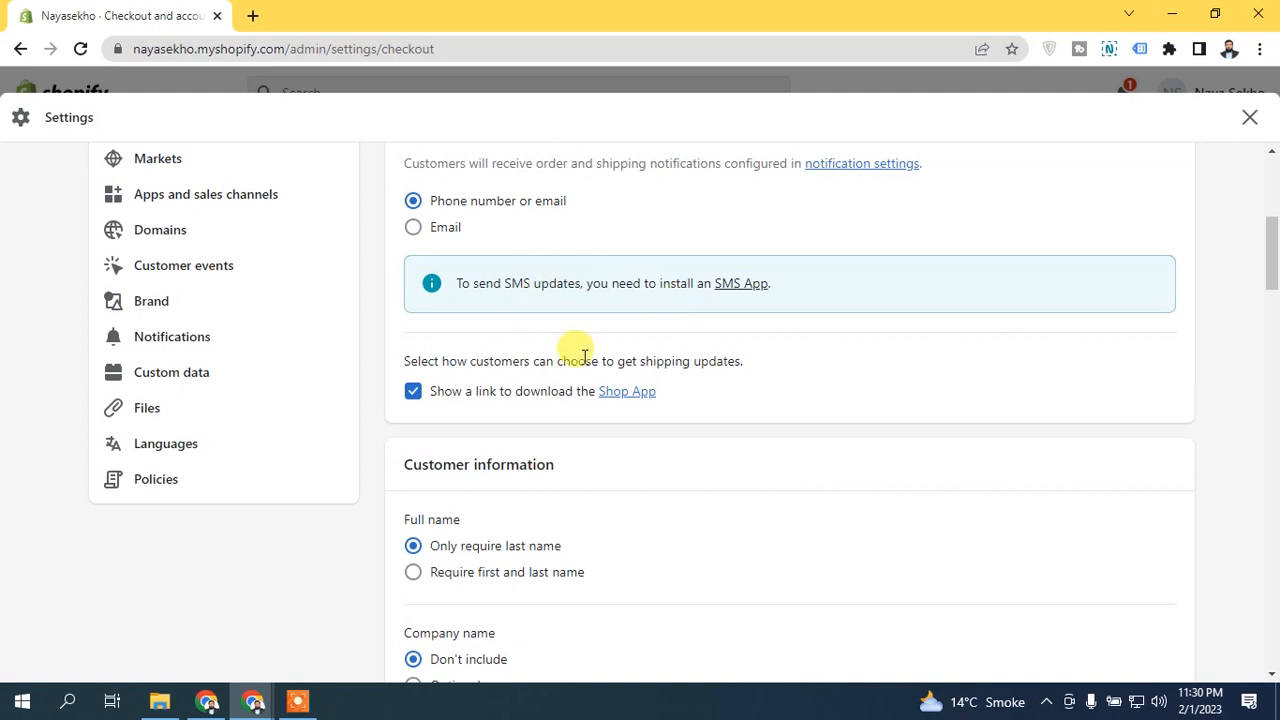
left_click(414, 393)
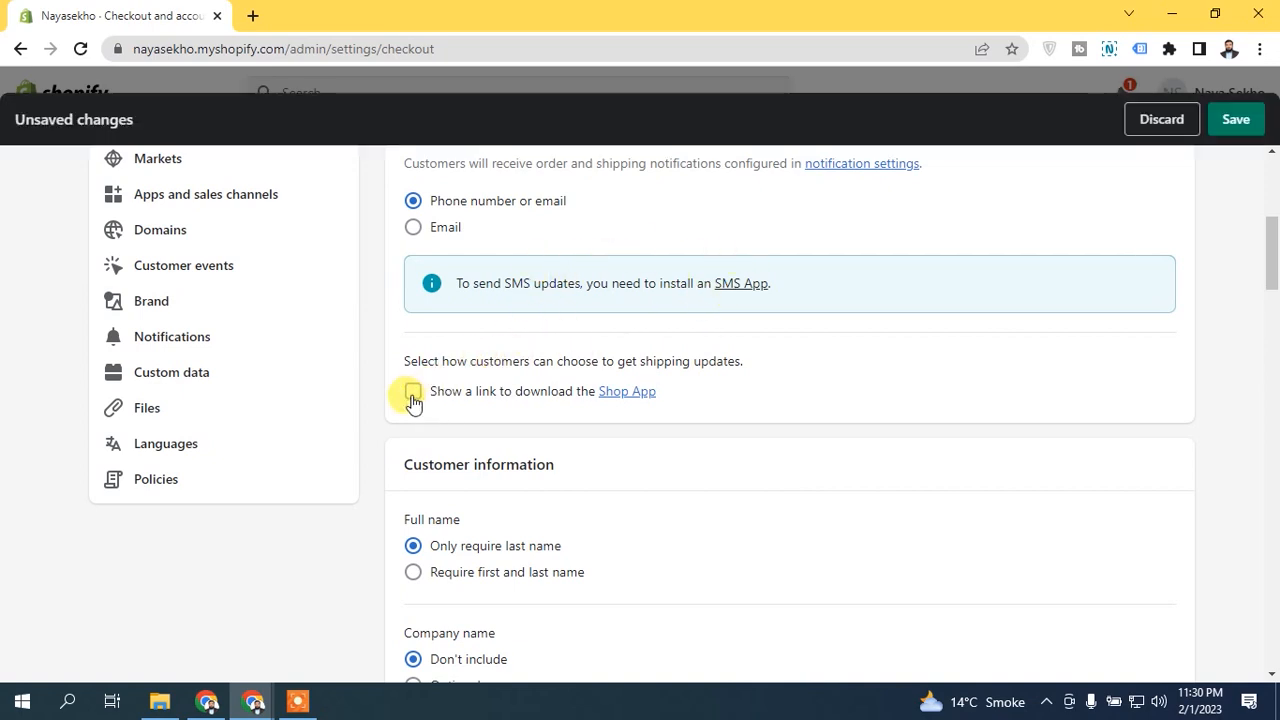
left_click(413, 393)
left_click(413, 393)
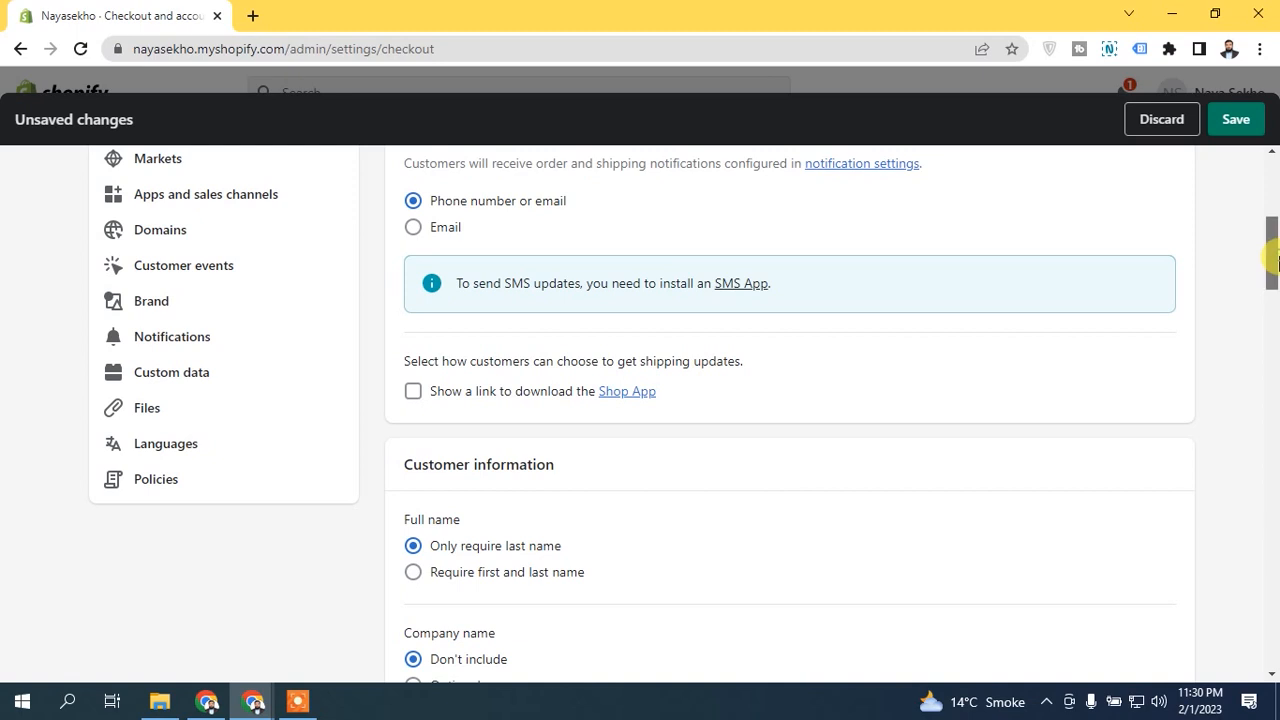
Step: Set the full name option in the customer information to require first and last name
scroll(1275, 280, "down", 1)
mouse_move(1275, 280)
left_mouse_down()
mouse_move(1275, 300)
mouse_move(1275, 262)
left_mouse_up()
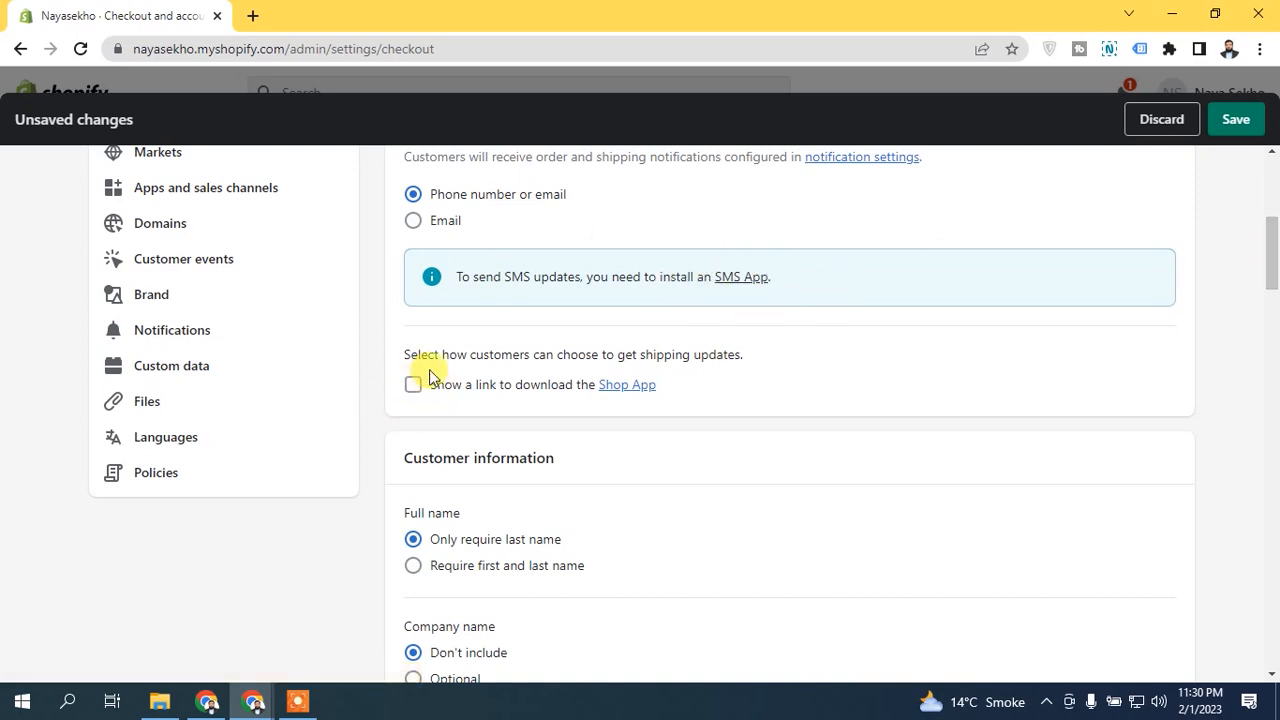
scroll(1273, 293, "down", 2)
scroll(1273, 293, "down", 1)
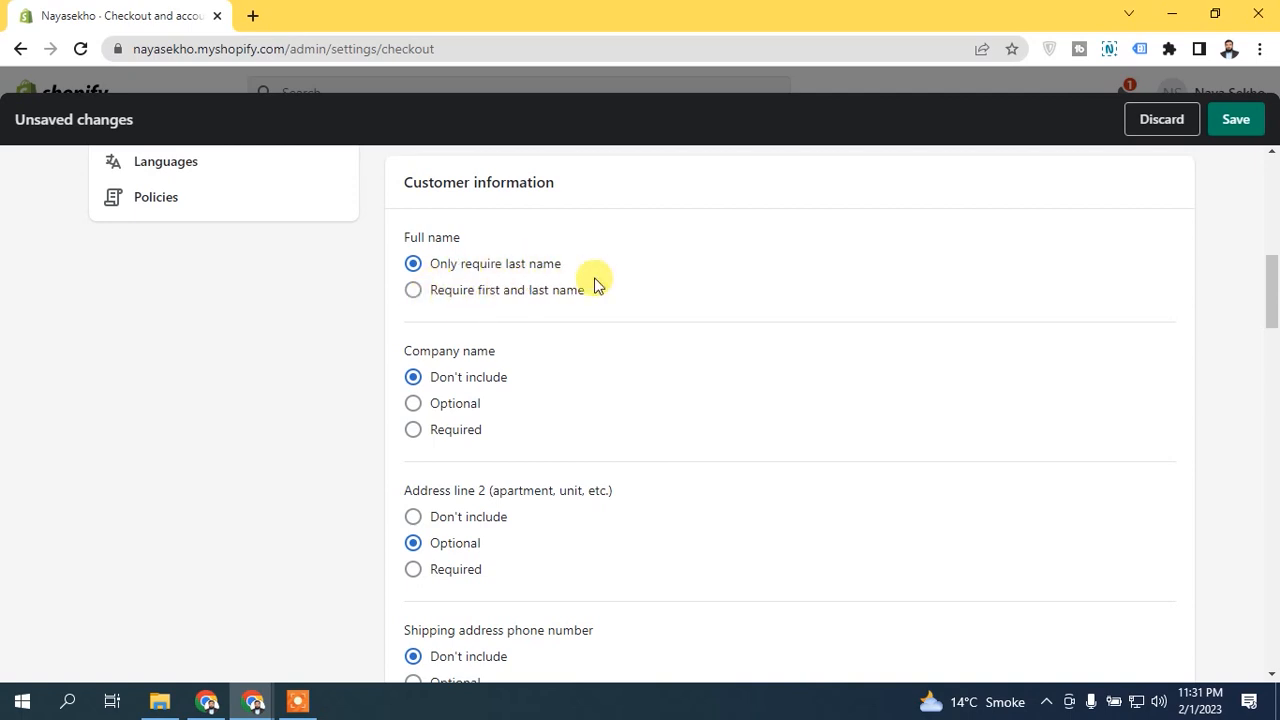
left_click(500, 296)
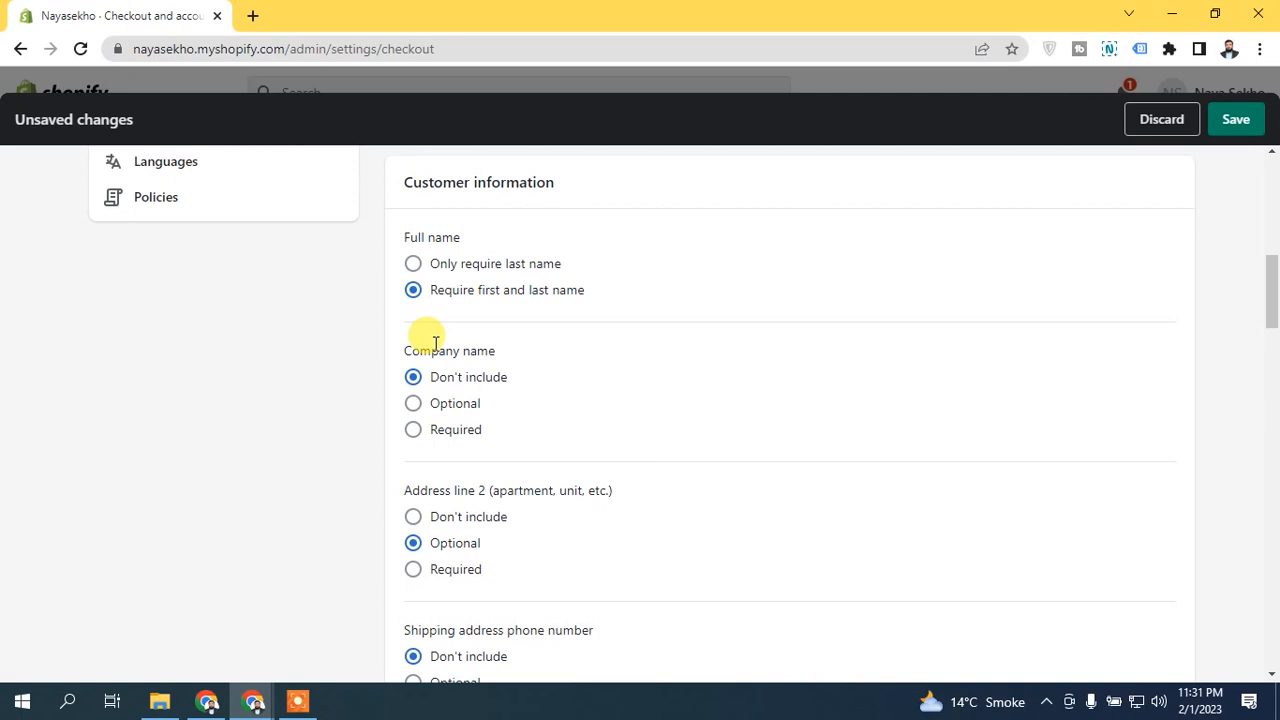
Step: Try Required and Optional for the company name, and return it to Don't include
left_click(463, 440)
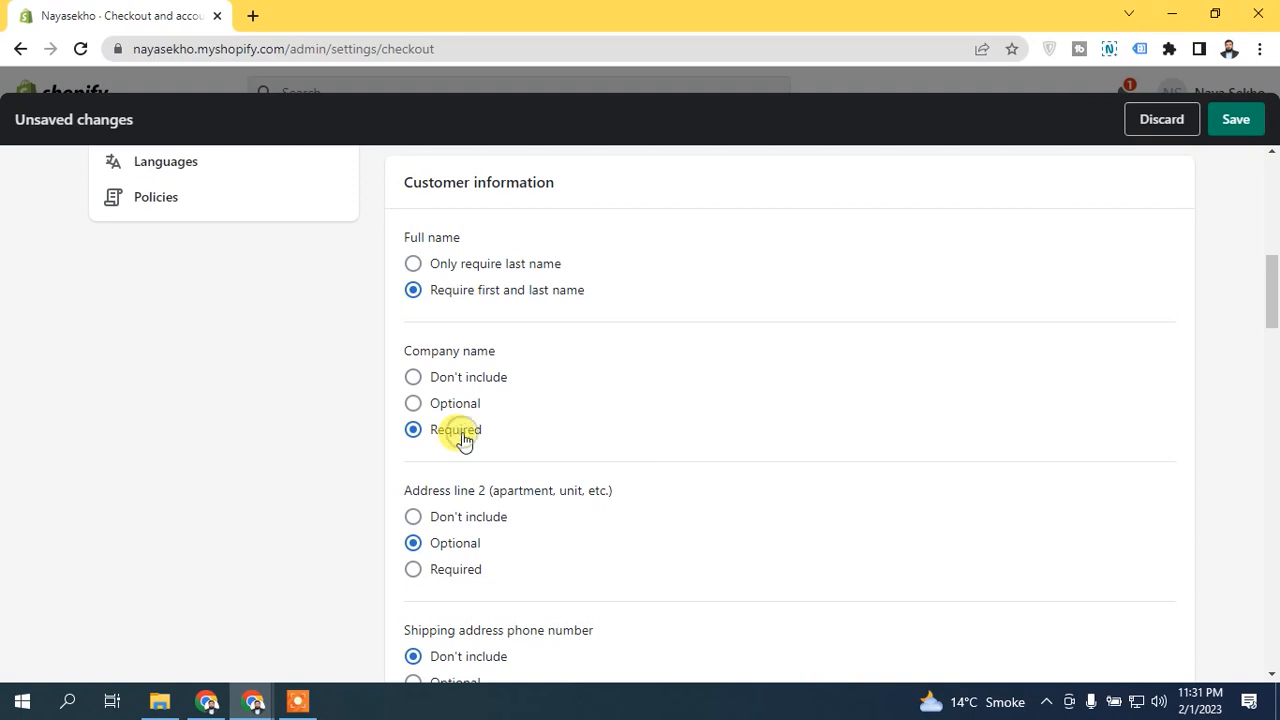
left_click(450, 403)
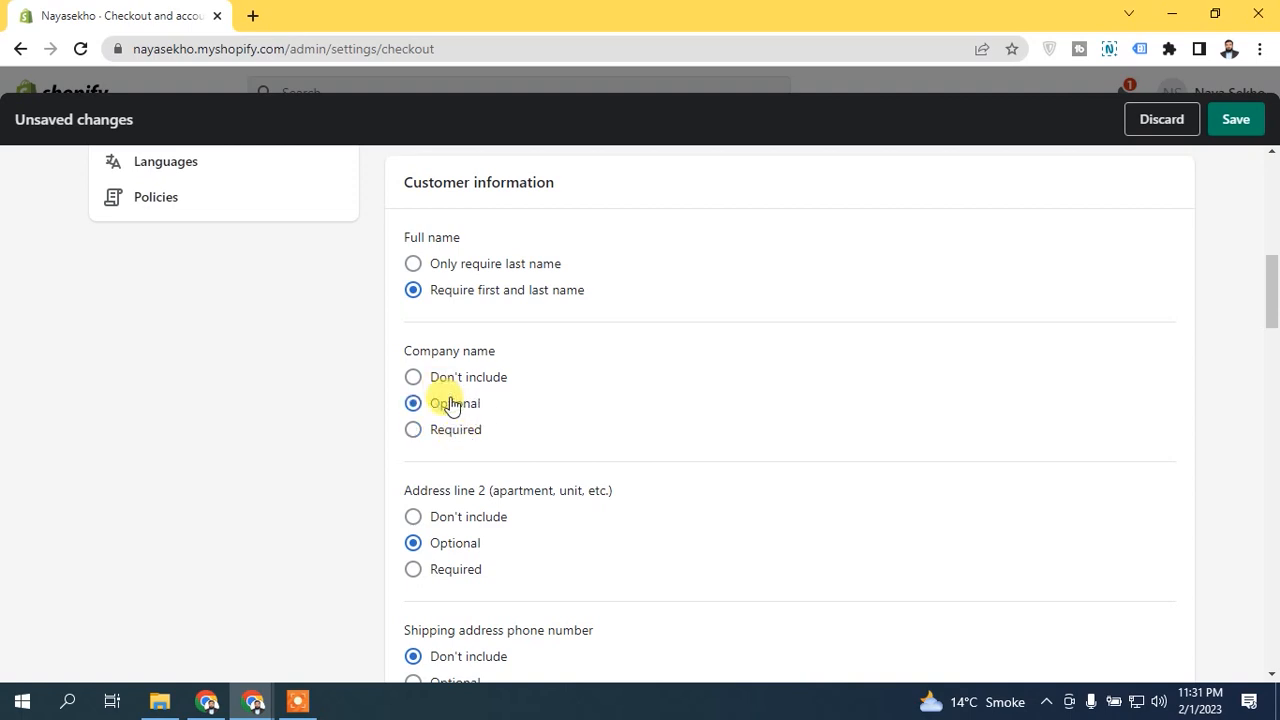
left_click(462, 381)
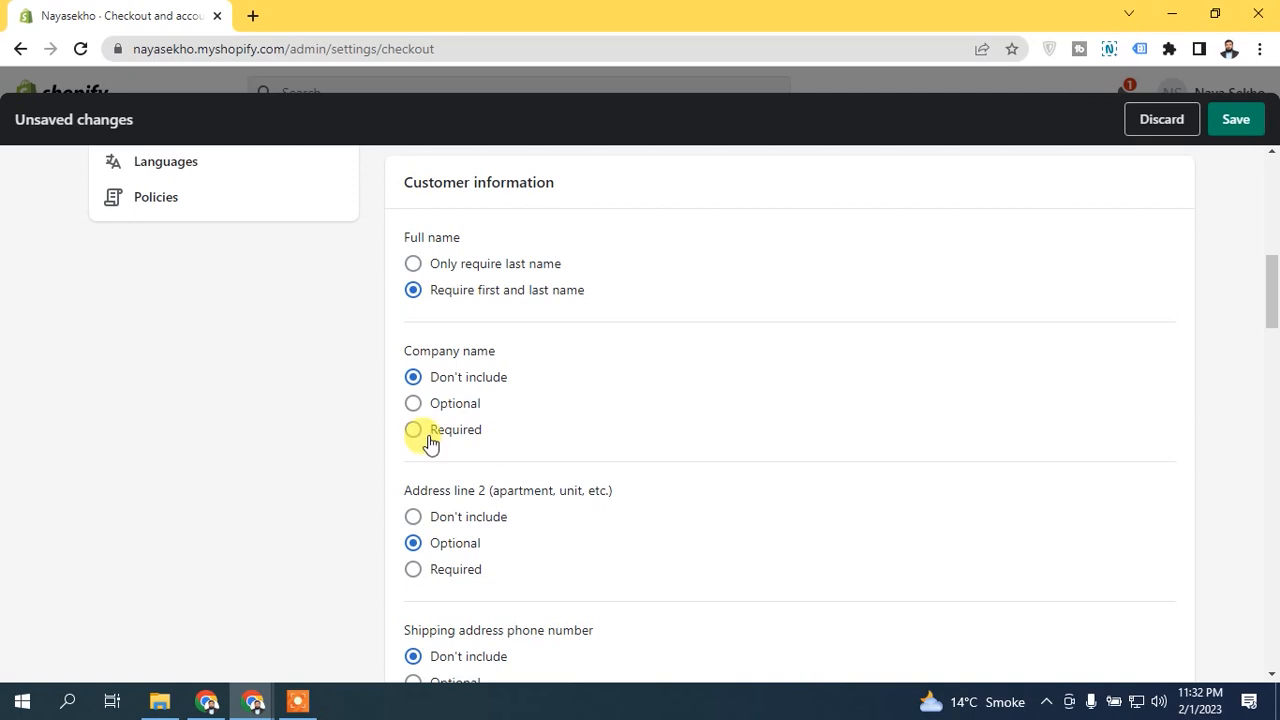
Step: Try other options for address line 2 and the shipping address phone number, returning them to Optional and Don't include
left_click_drag(1275, 302, 1276, 343)
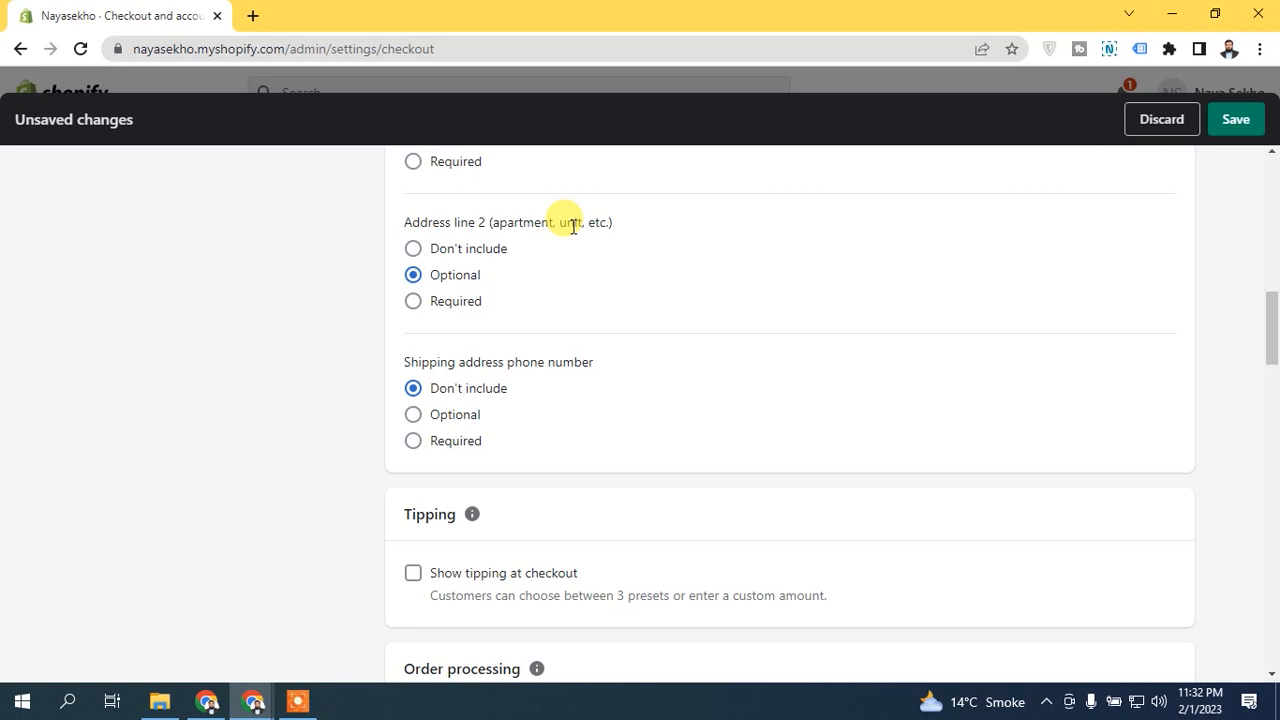
left_click(468, 250)
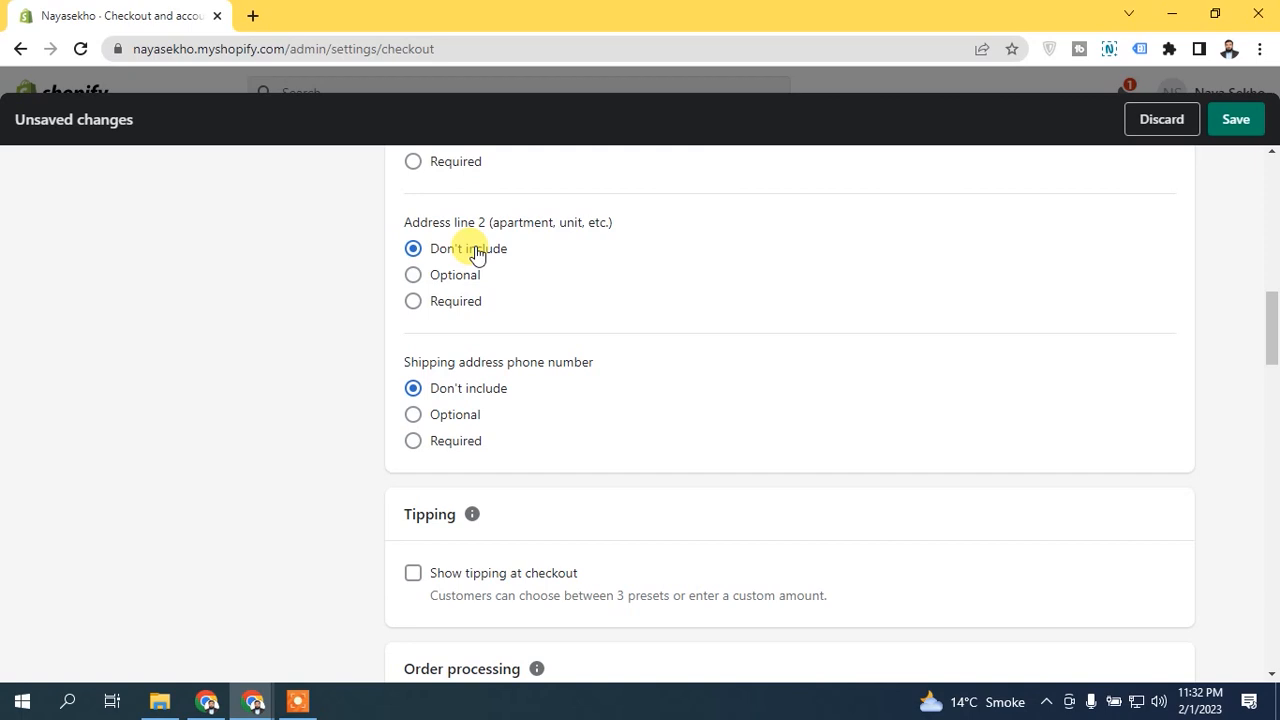
left_click(468, 279)
left_click(455, 414)
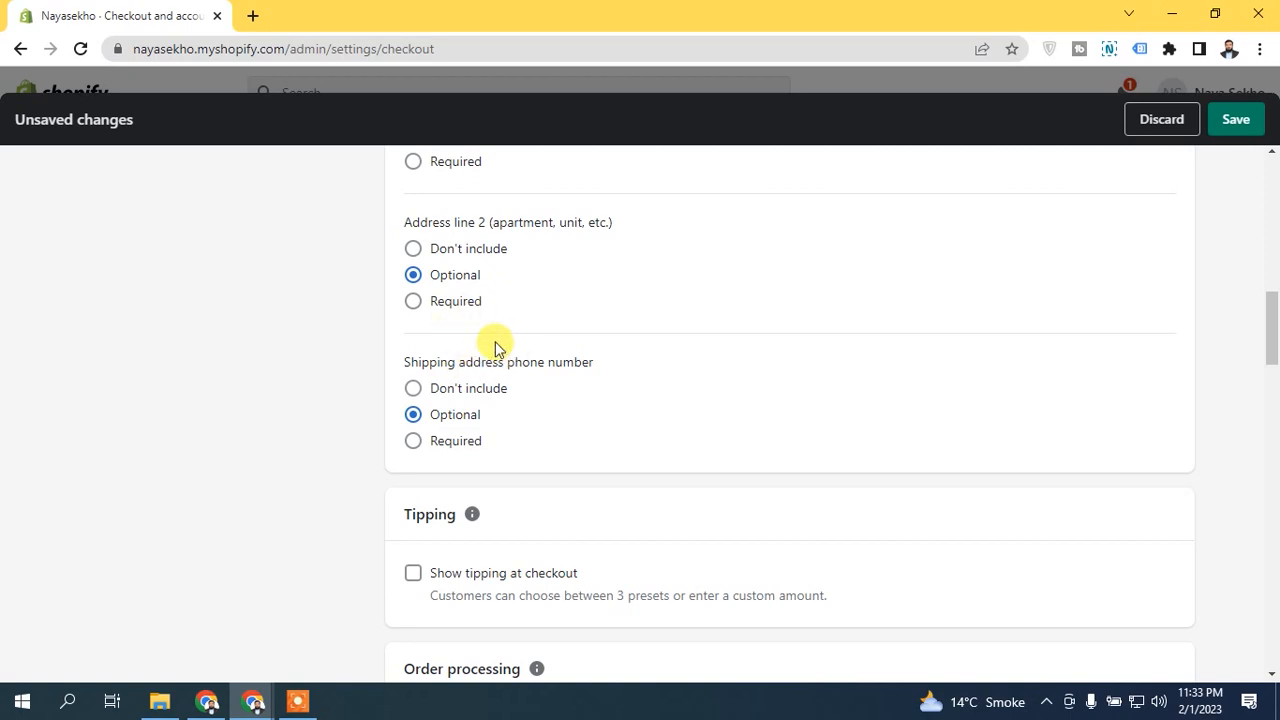
left_click(441, 388)
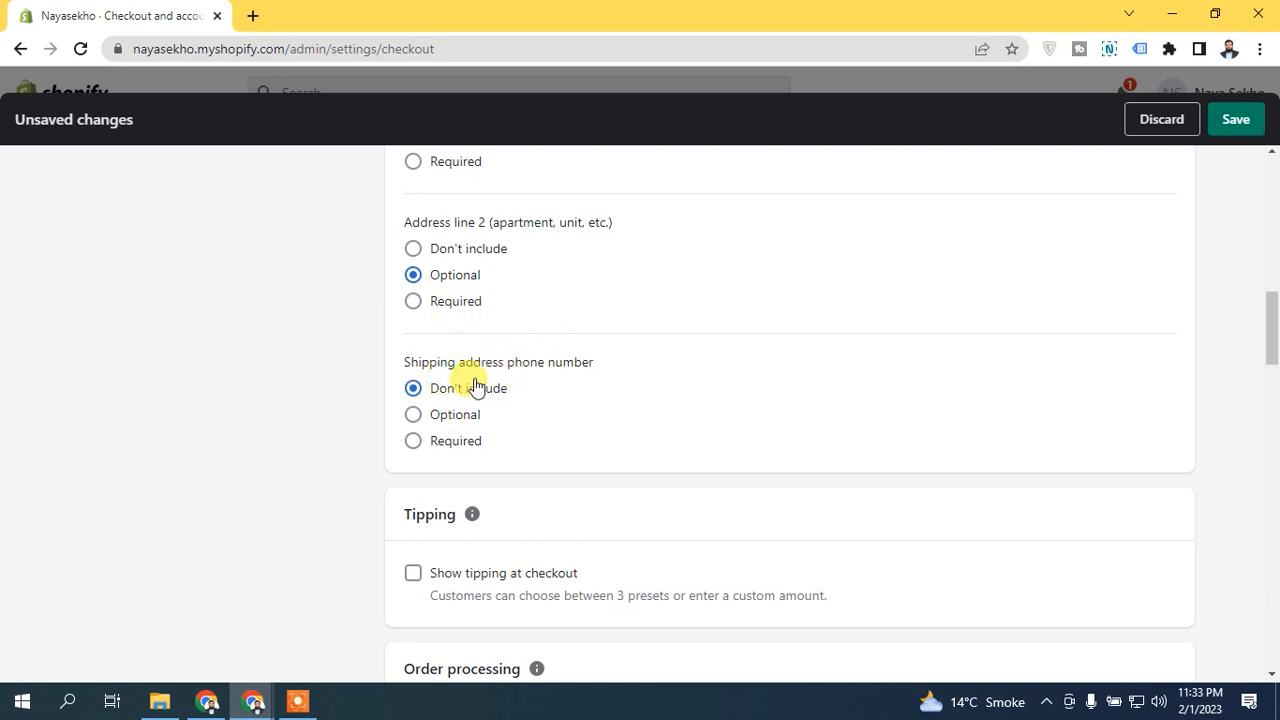
Step: Show tipping at checkout with the 10, 15 and 20 % presets, leaving the tipping options unhidden
left_click_drag(1271, 334, 1273, 358)
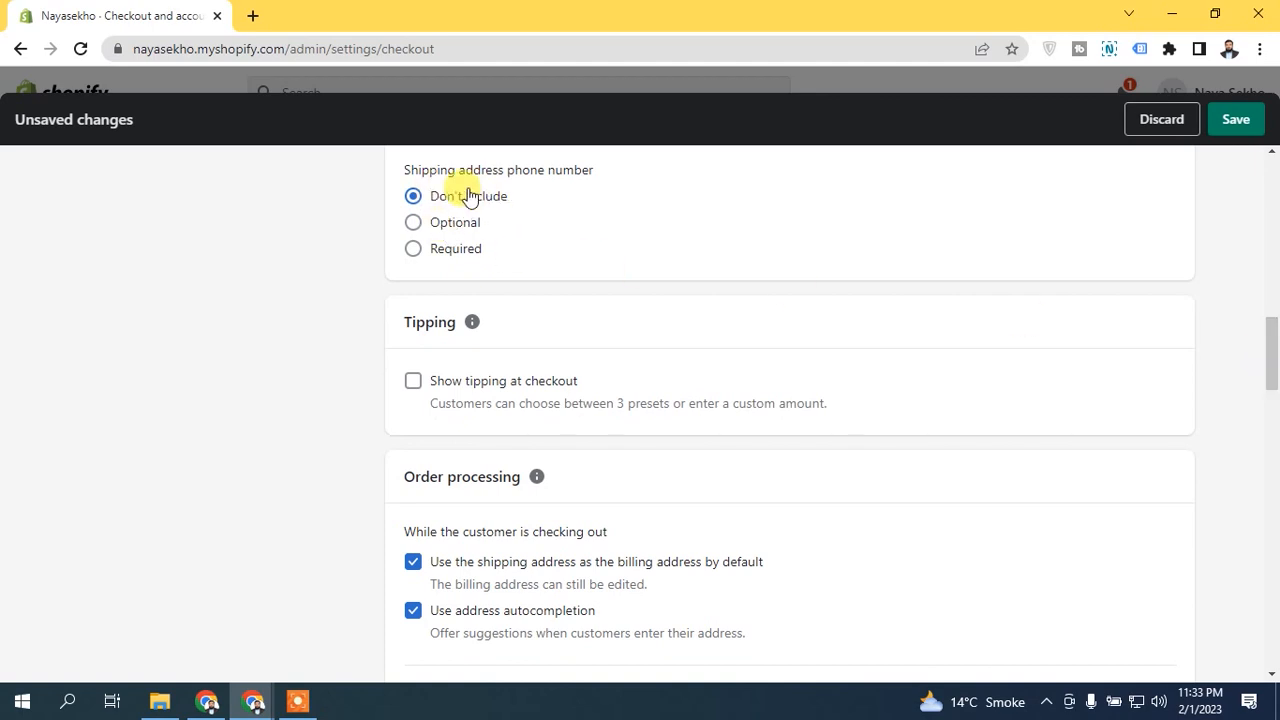
left_click_drag(1268, 362, 1268, 372)
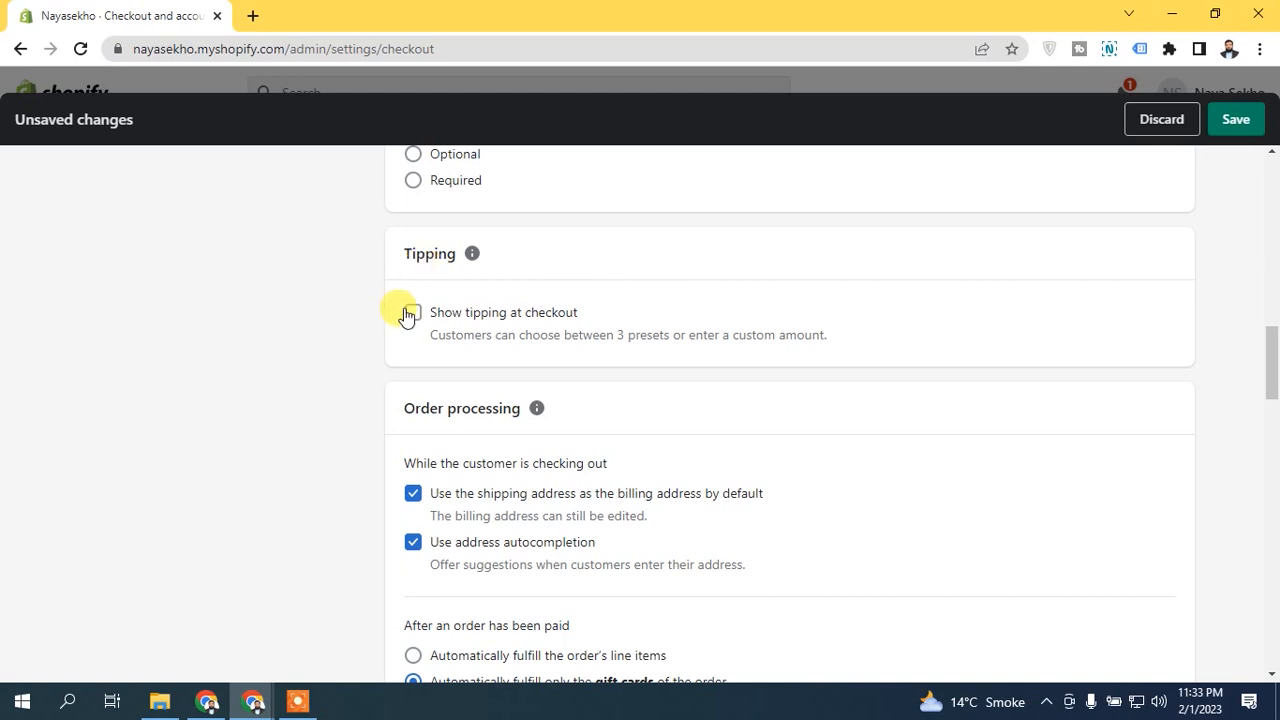
left_click(412, 312)
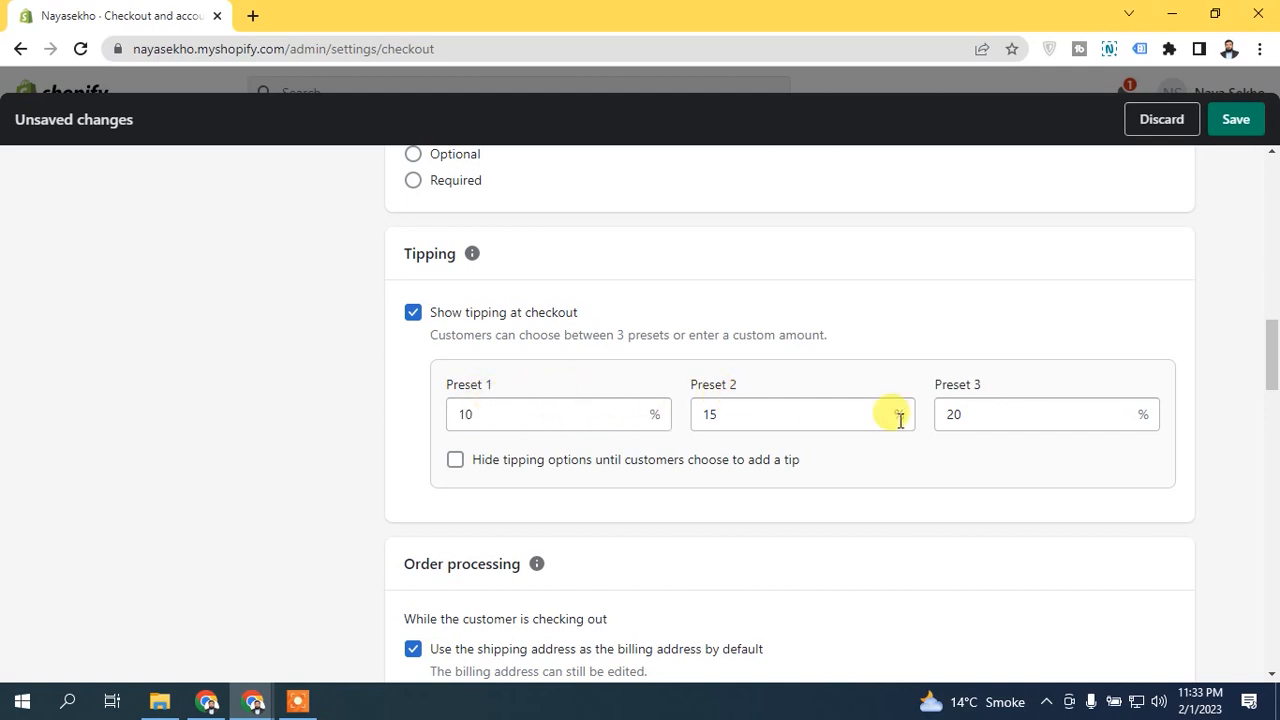
left_click(492, 414)
left_click(780, 409)
left_click(996, 405)
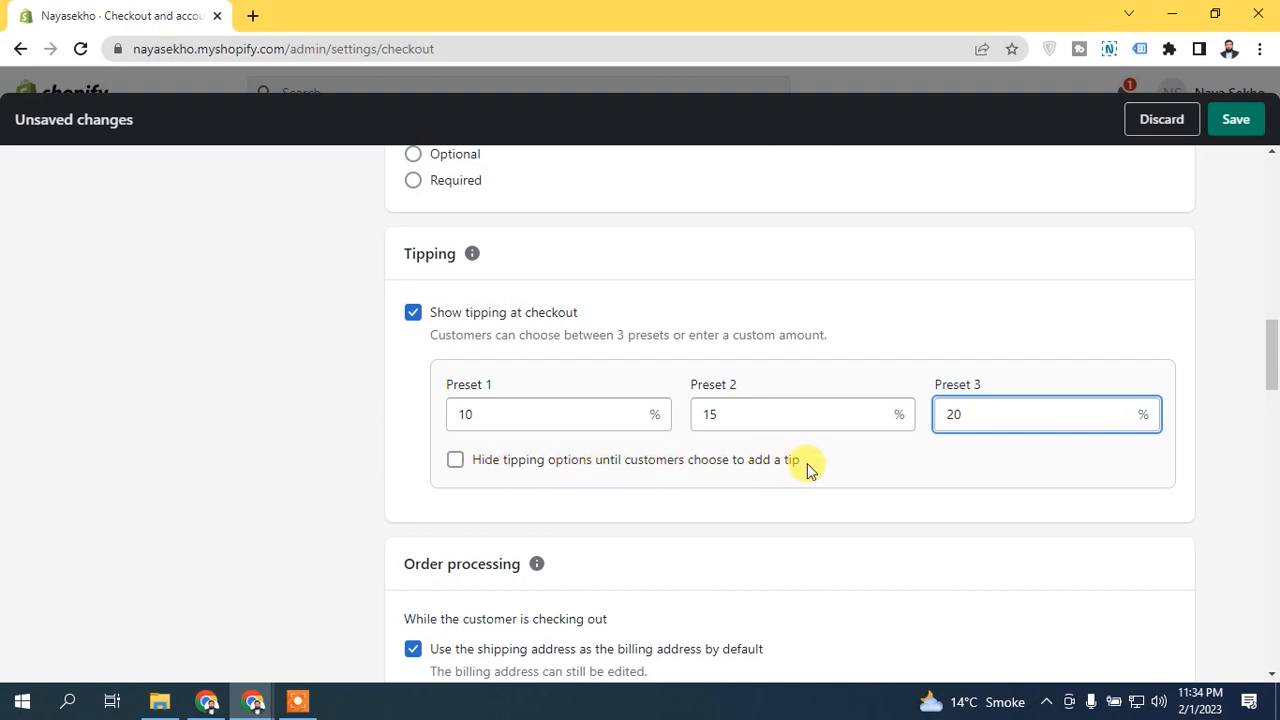
left_click(536, 460)
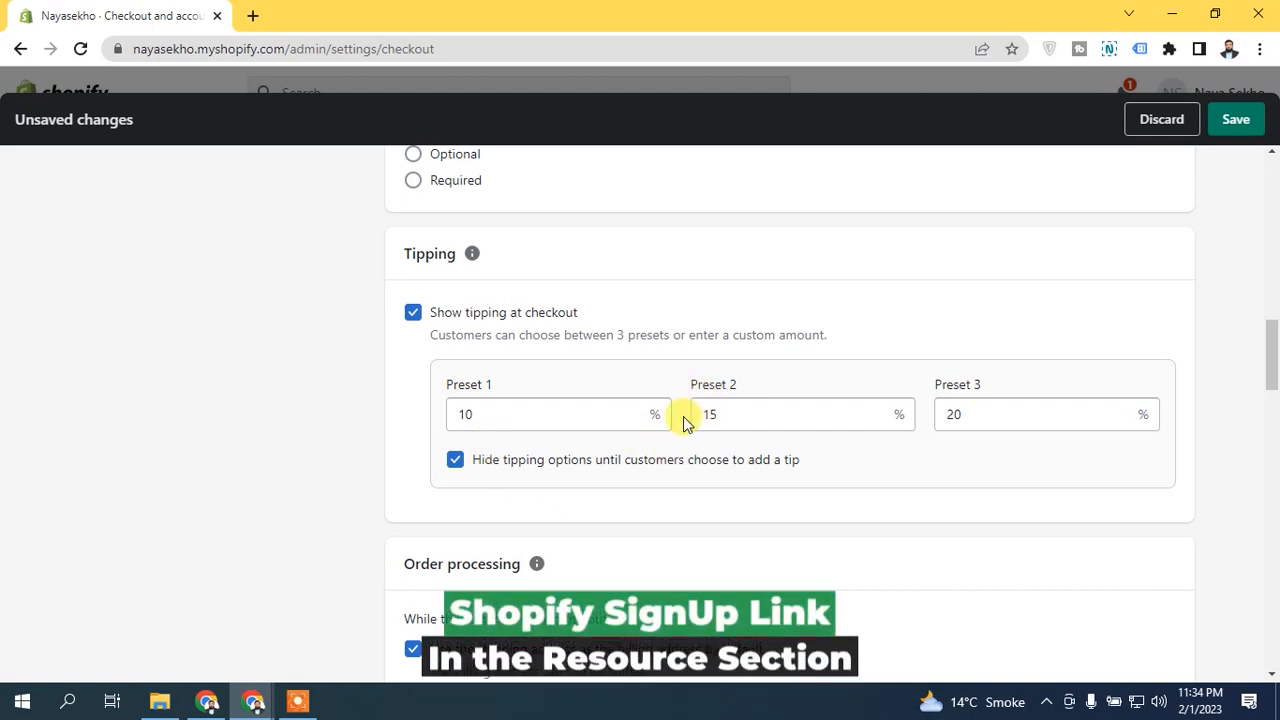
left_click(607, 443)
Step: Save the checkout changes and close the store settings
left_click(1232, 125)
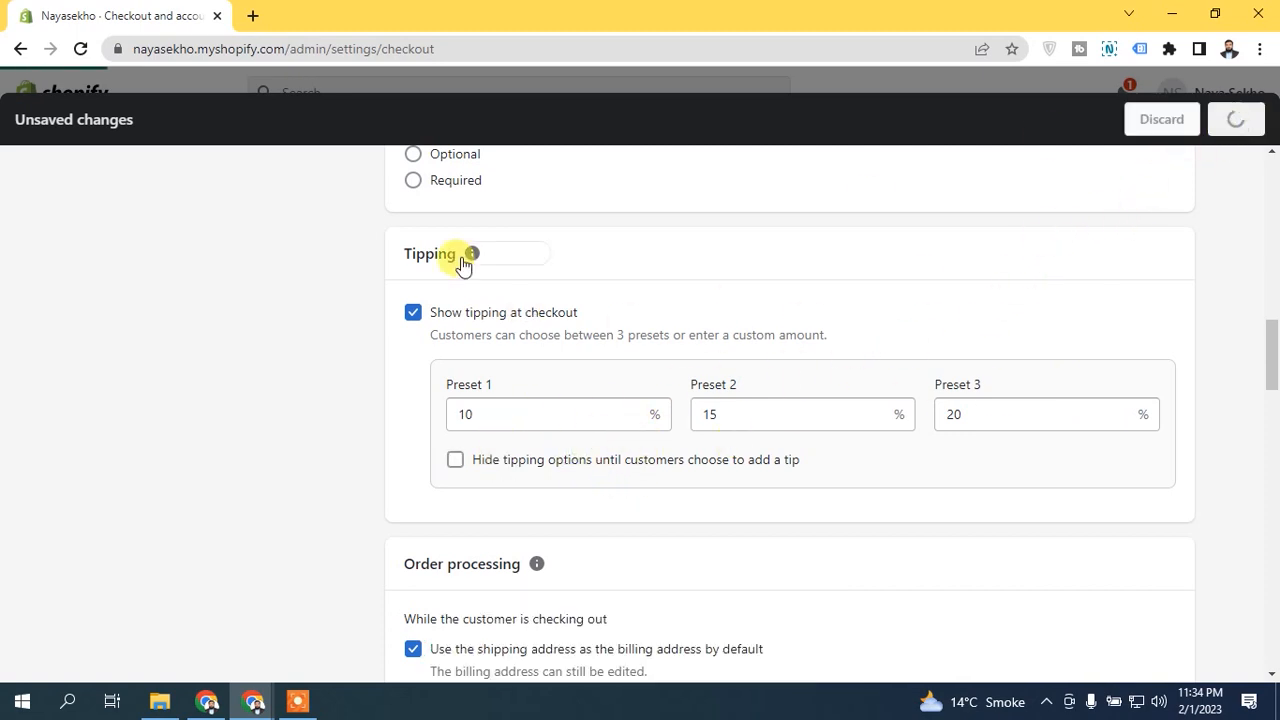
left_click(1248, 116)
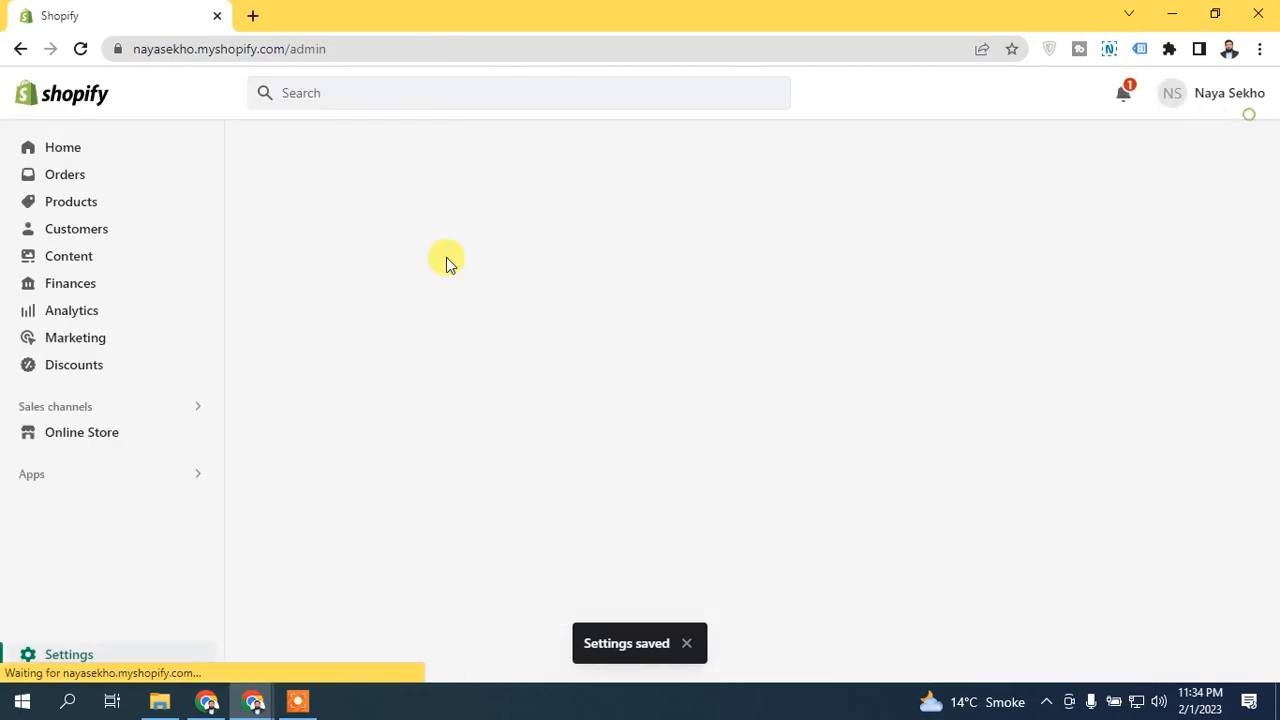
Step: Open the online store in a separate tab and reopen the Checkout and accounts settings in the admin tab
left_click(199, 433)
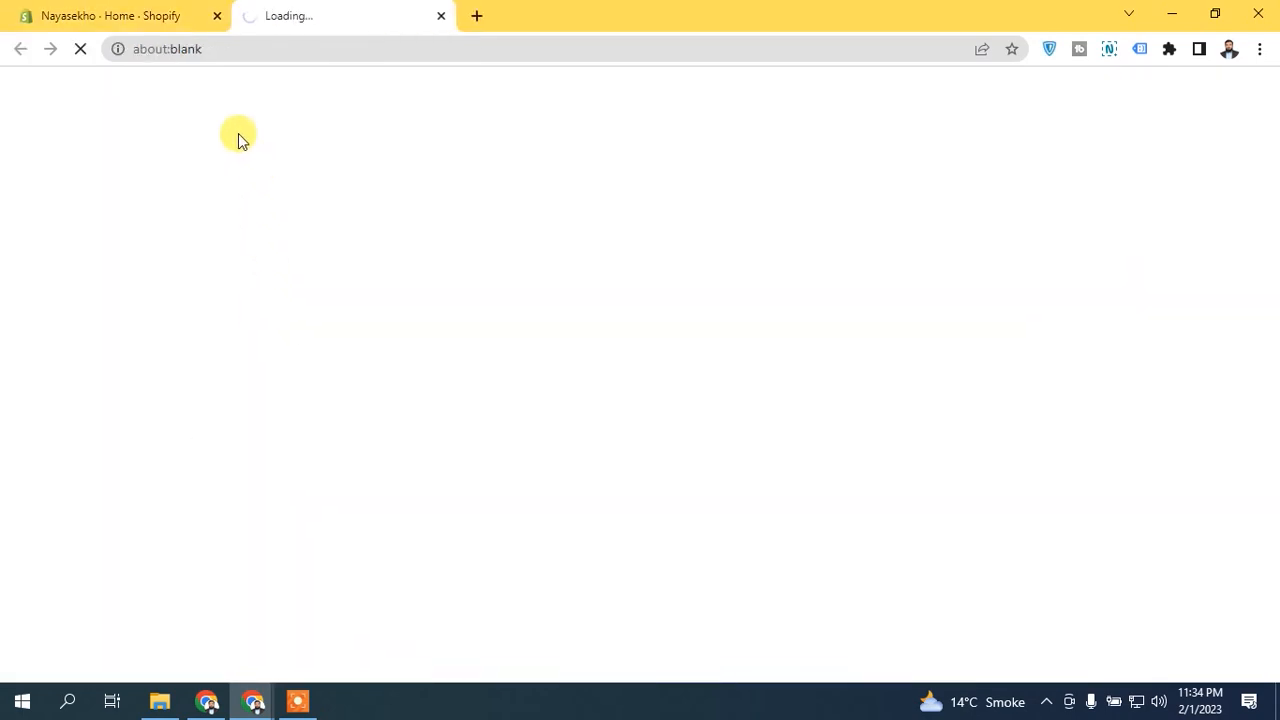
left_click(110, 16)
left_click(78, 651)
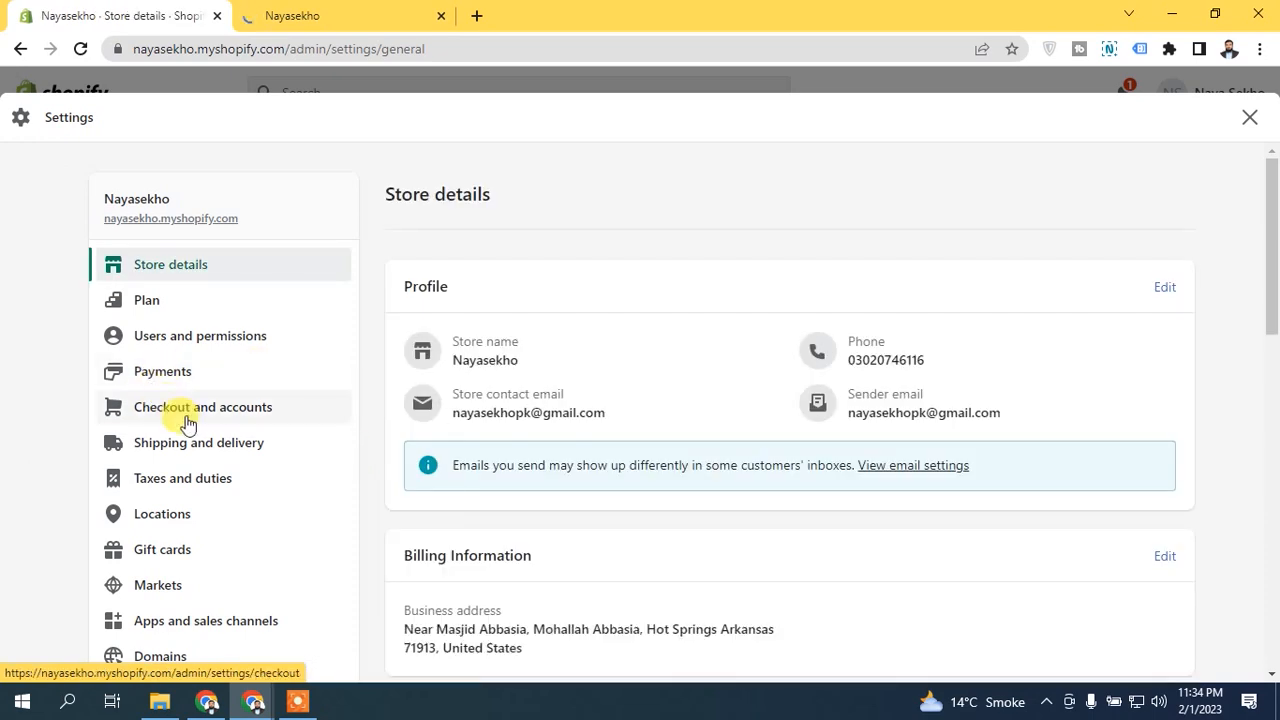
left_click(186, 410)
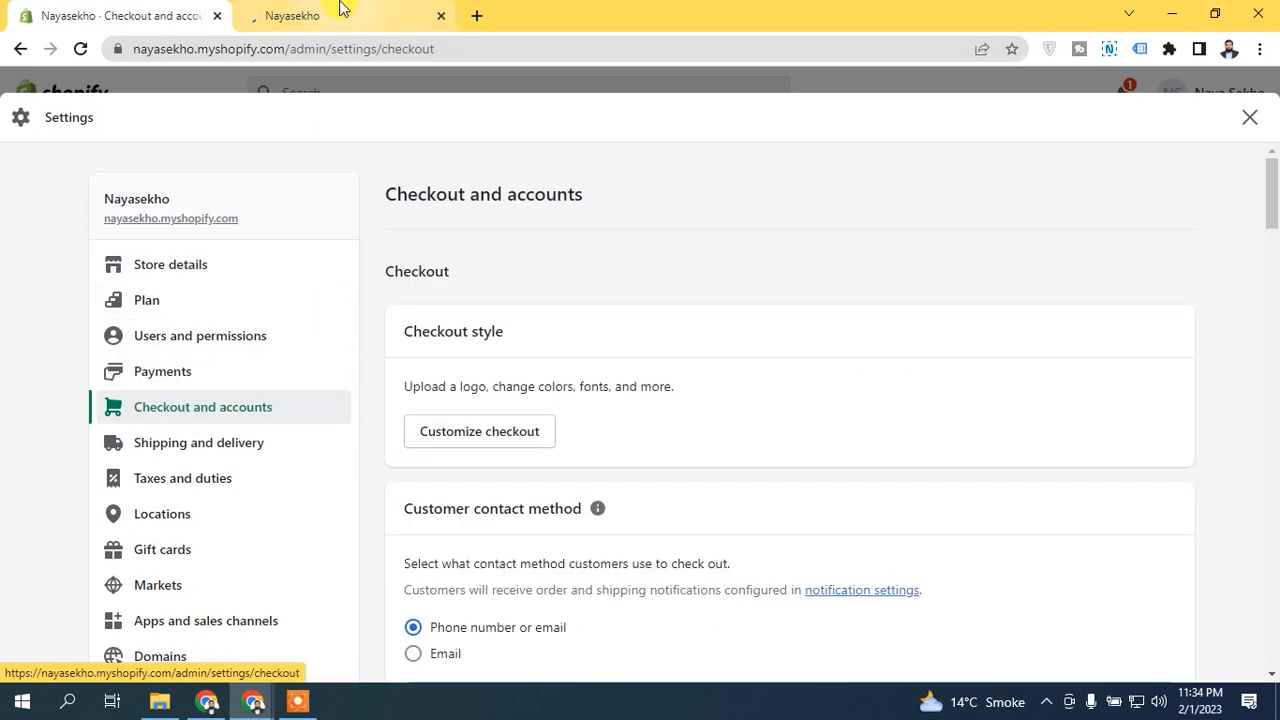
Step: On the storefront, add the Dual Display Digital Sport Watch (Black-Sliver) to the cart, view the cart and proceed to checkout
left_click(340, 12)
scroll(1270, 220, "down", 6)
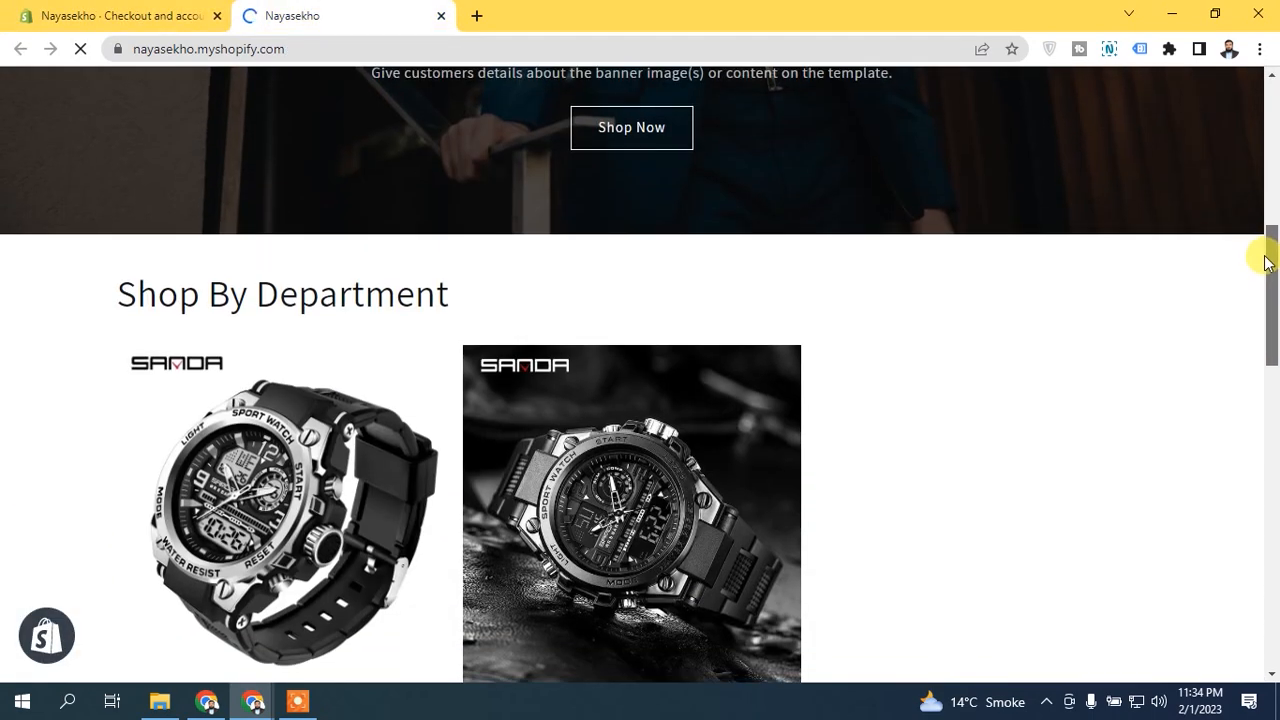
scroll(1268, 260, "down", 8)
left_click(757, 363)
left_click(786, 369)
left_click(883, 588)
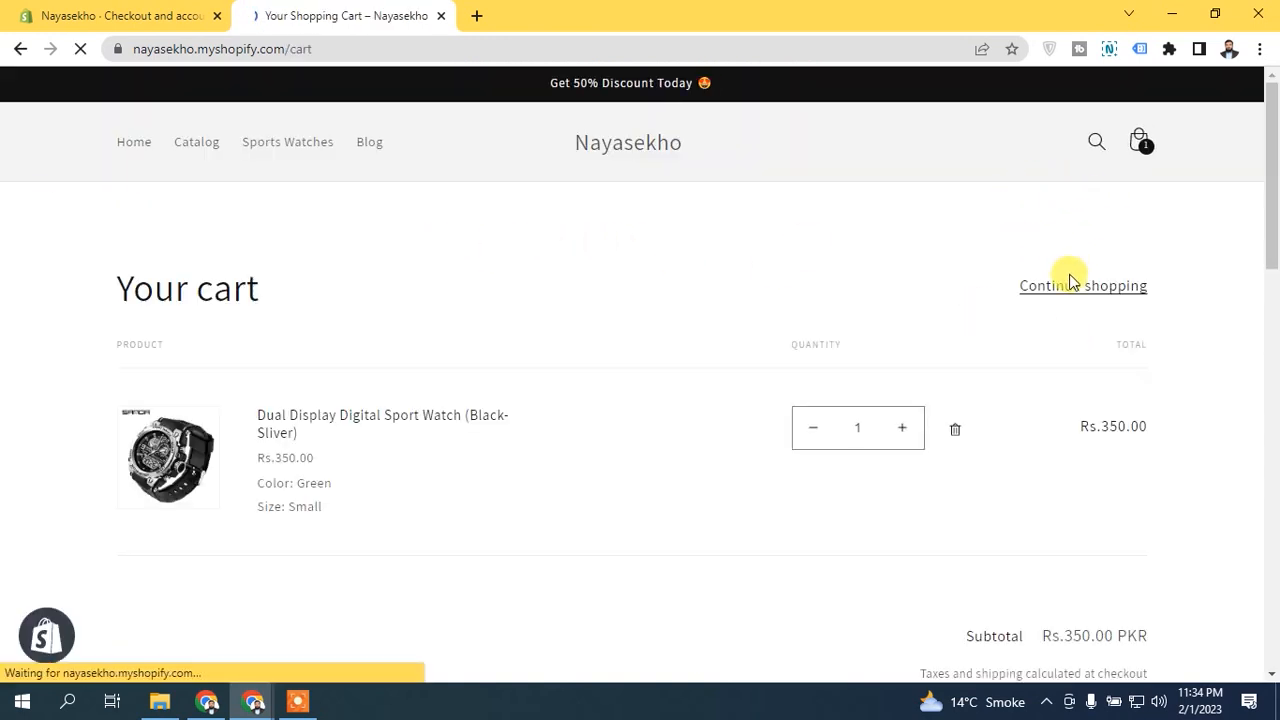
scroll(1271, 309, "down", 3)
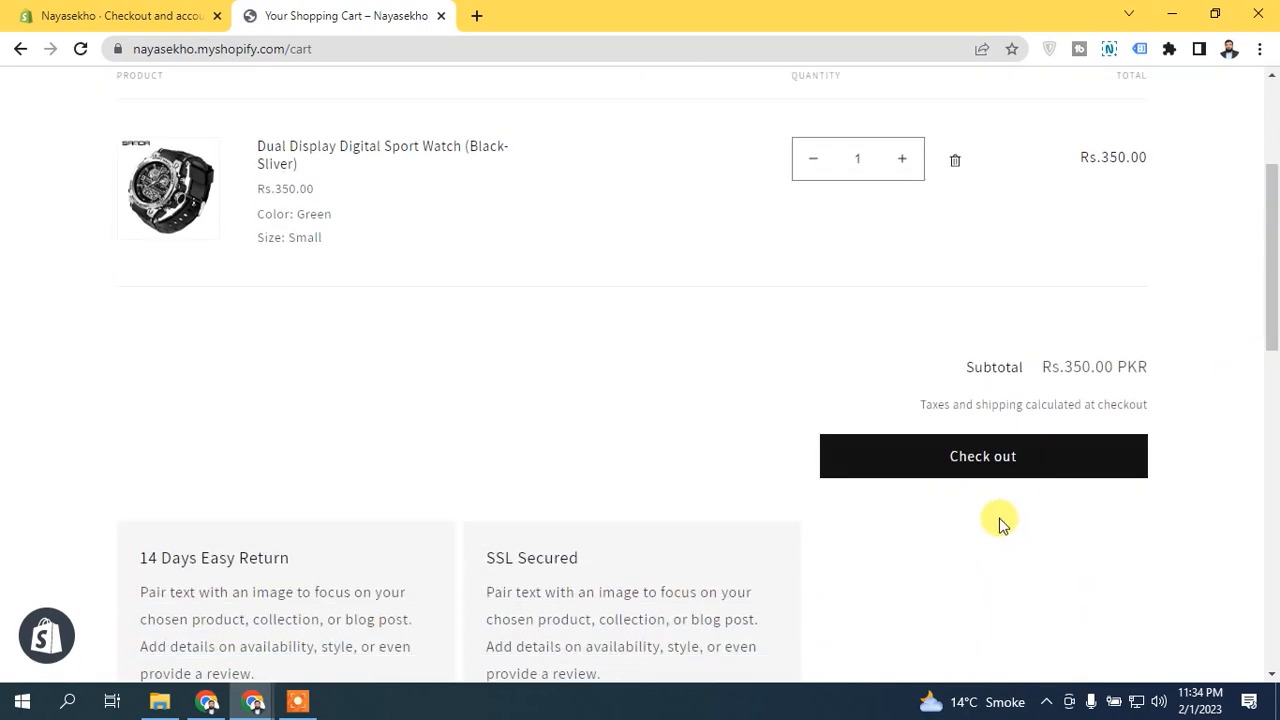
left_click(971, 462)
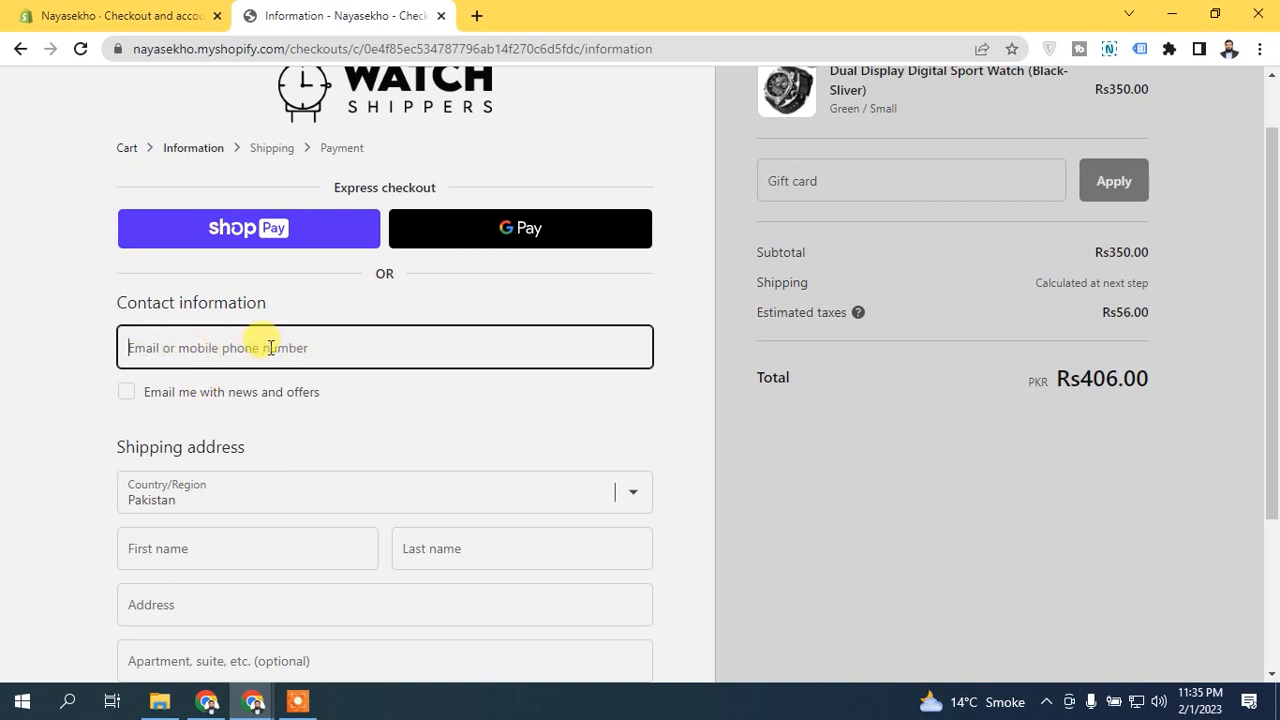
Step: Compare the checkout page's contact information field with the Customer contact method setting in the admin tab
left_click(208, 343)
left_click(100, 346)
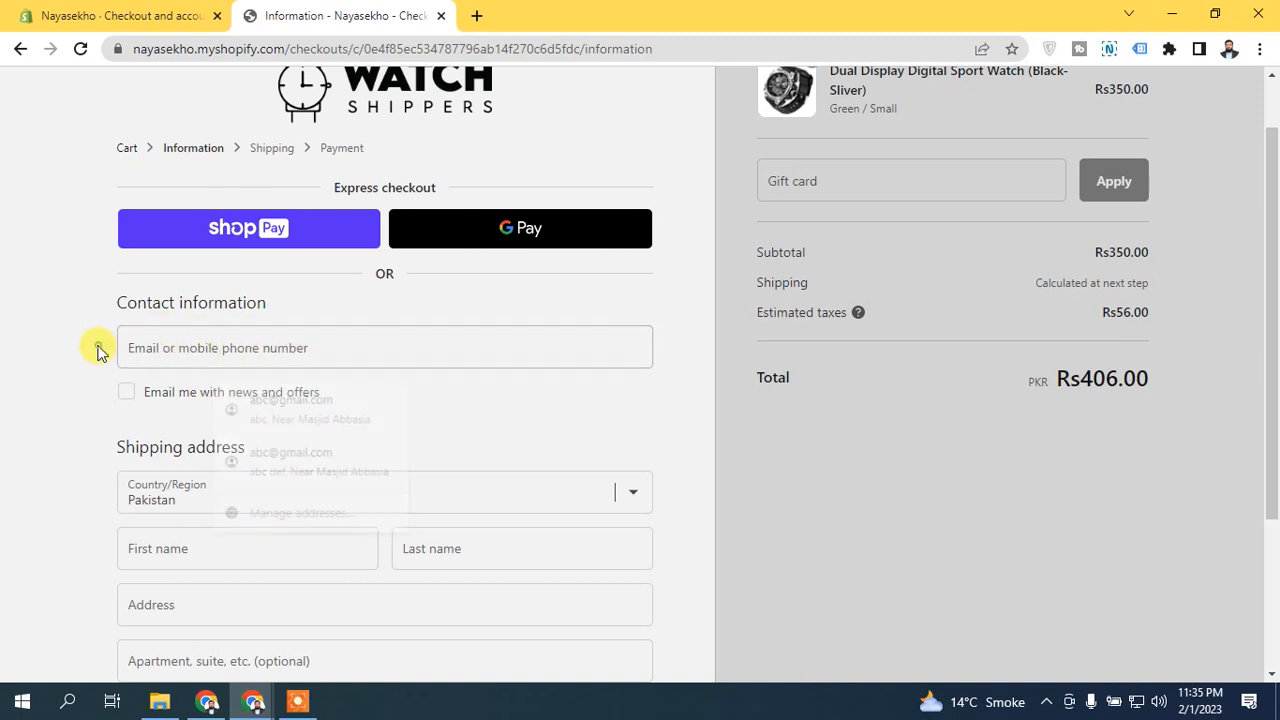
left_click(185, 15)
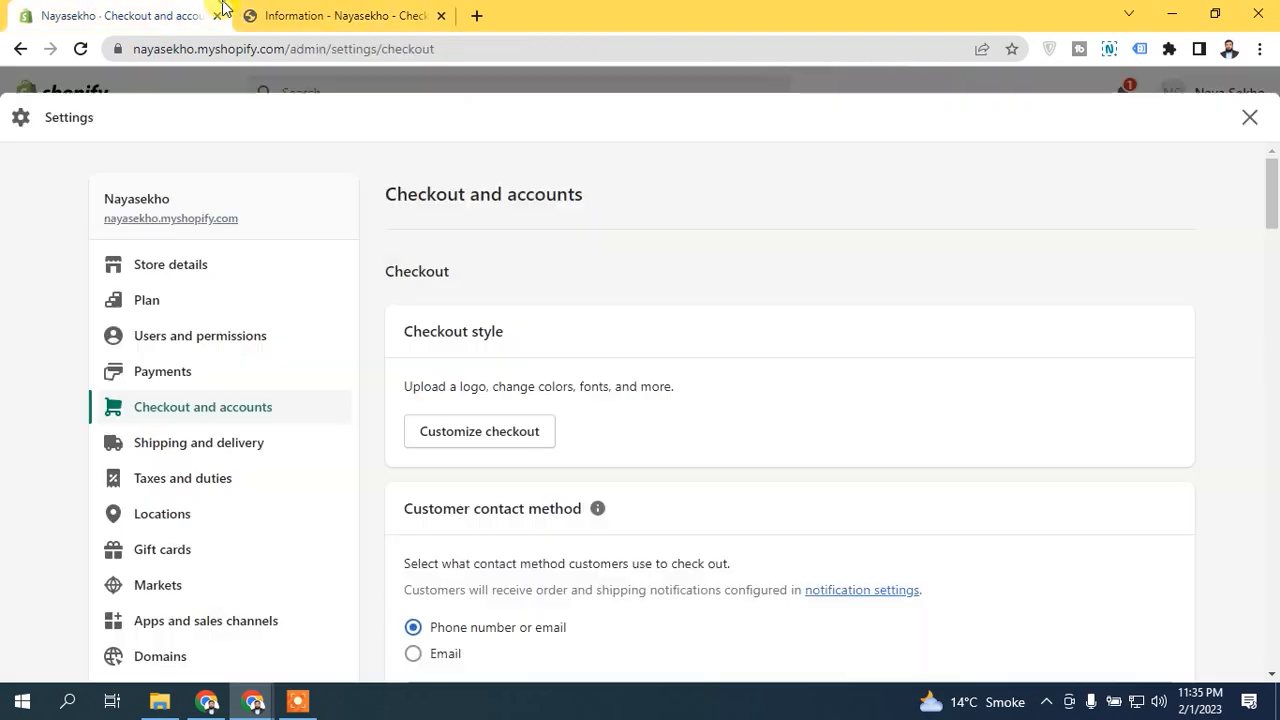
left_click_drag(1274, 172, 1276, 202)
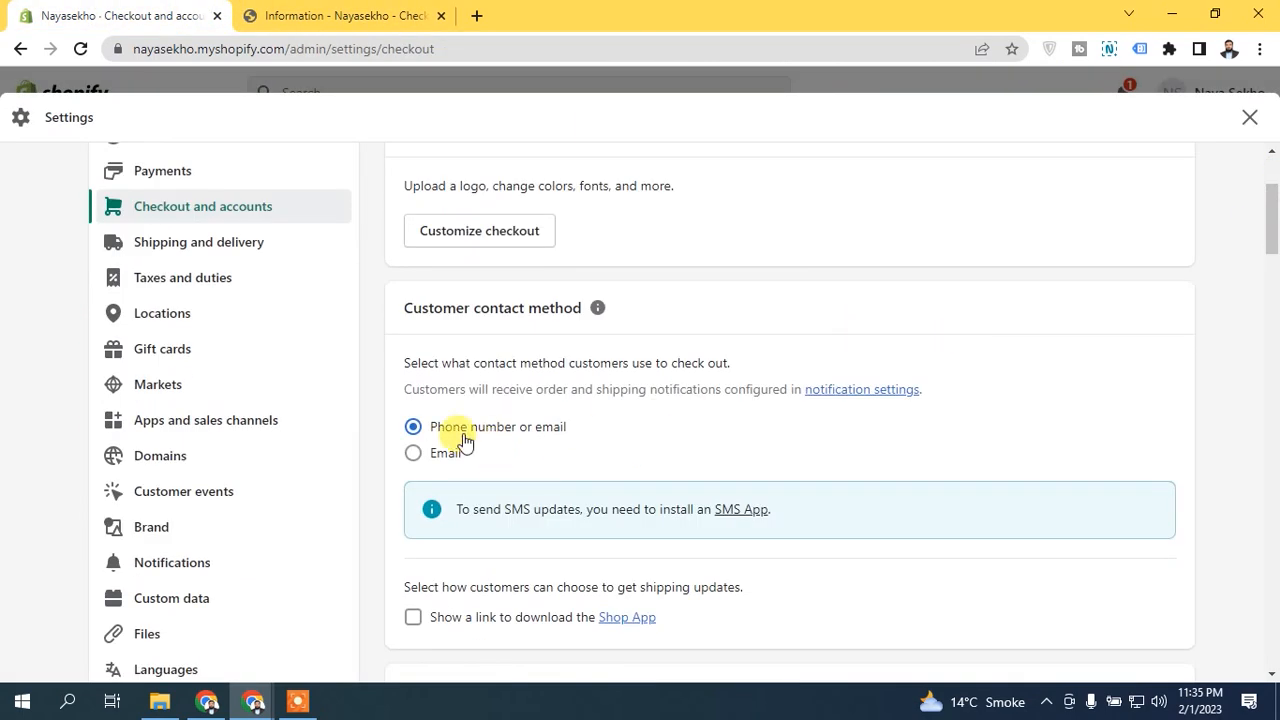
left_click(400, 11)
Step: Fill in the contact and shipping address from the second saved address, keep Standard shipping and continue to payment
left_click(190, 348)
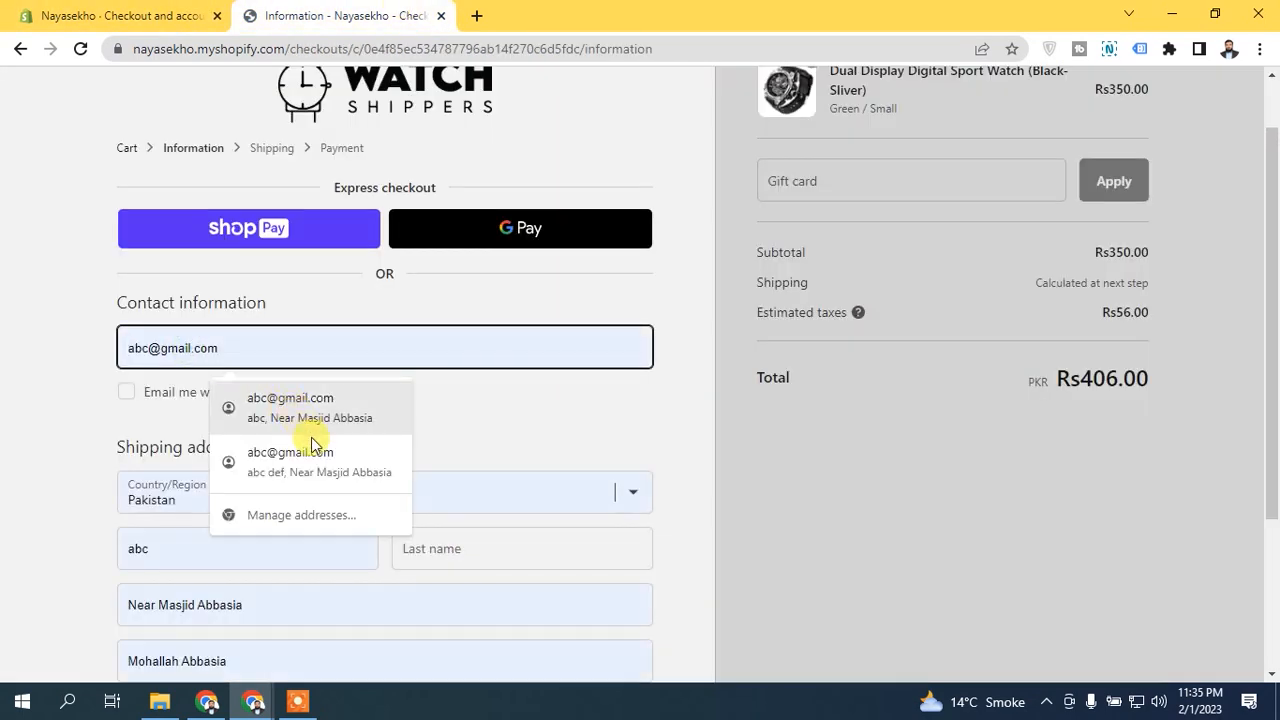
left_click(340, 460)
left_click_drag(1276, 288, 1272, 434)
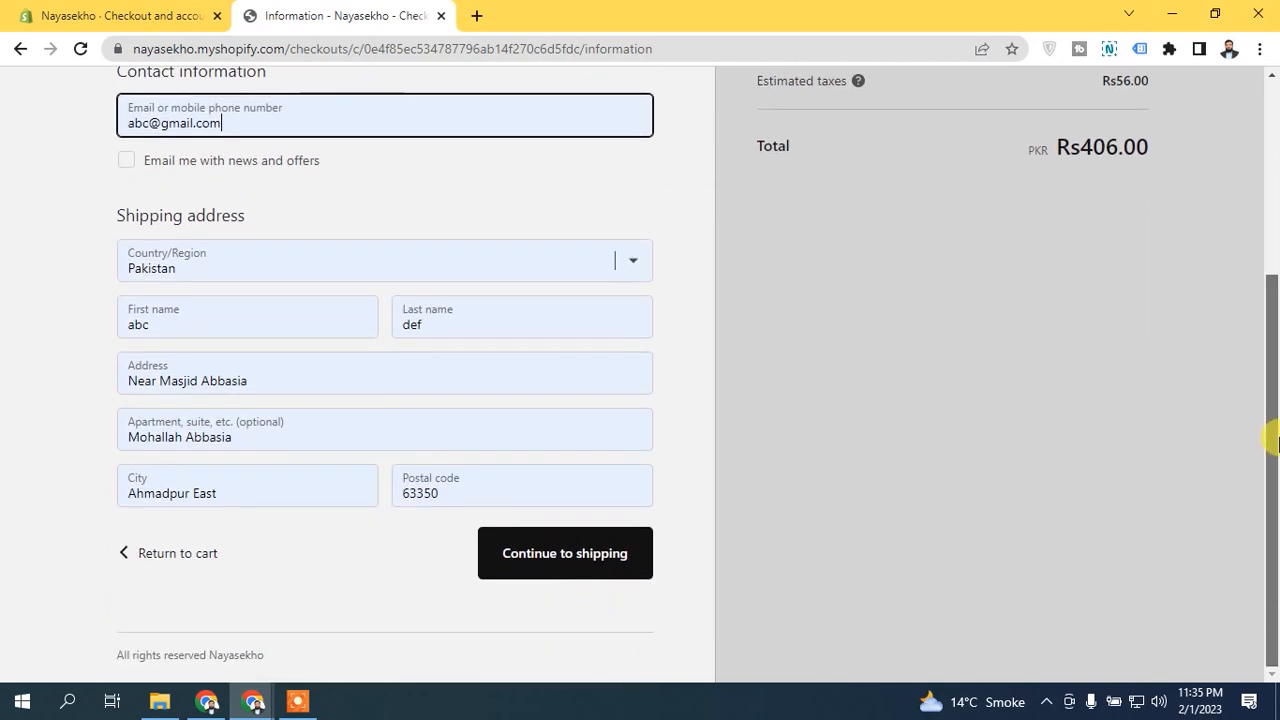
left_click(603, 552)
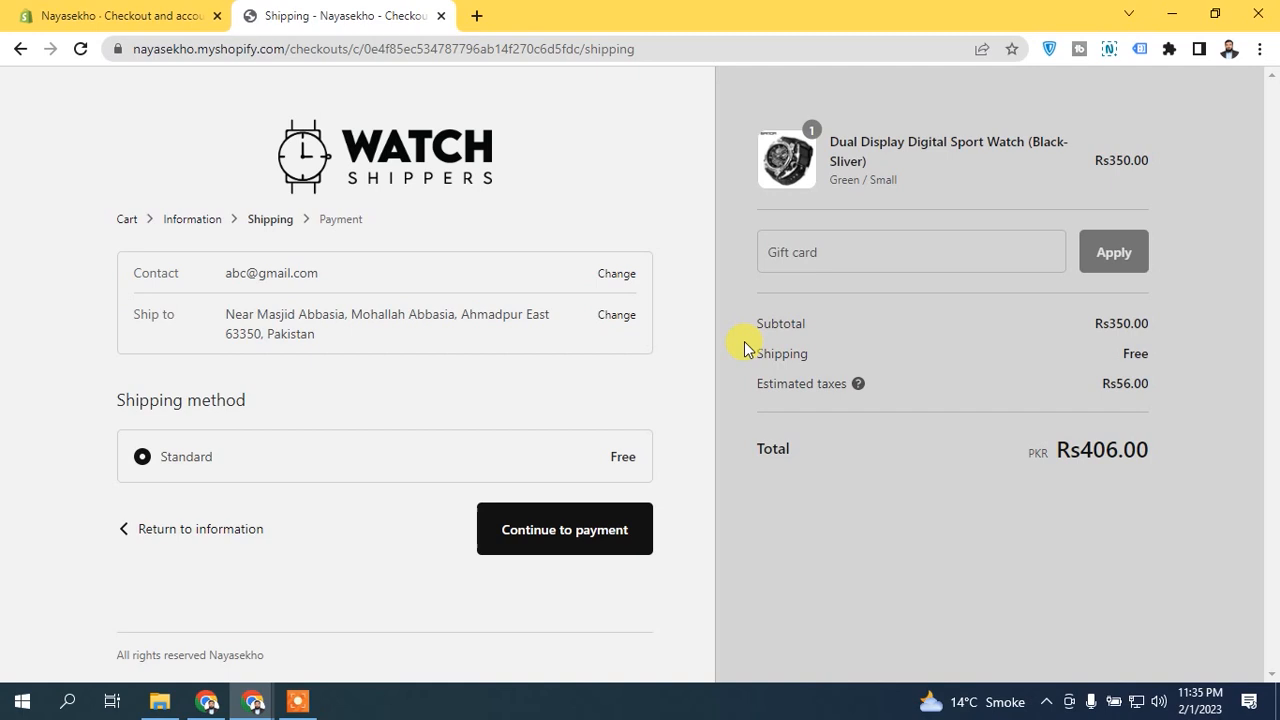
left_click(575, 538)
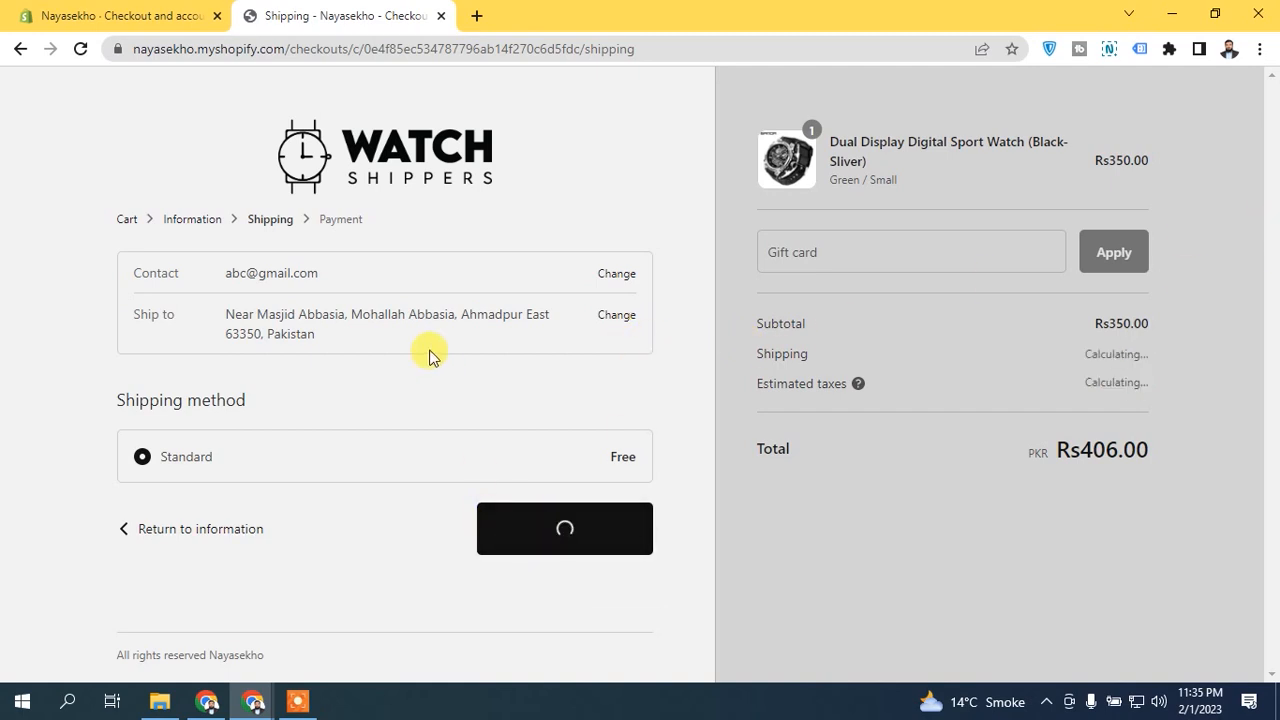
Step: Apply the 10% tip on the payment page and check the tip and total in the order summary
scroll(1277, 200, "down", 2)
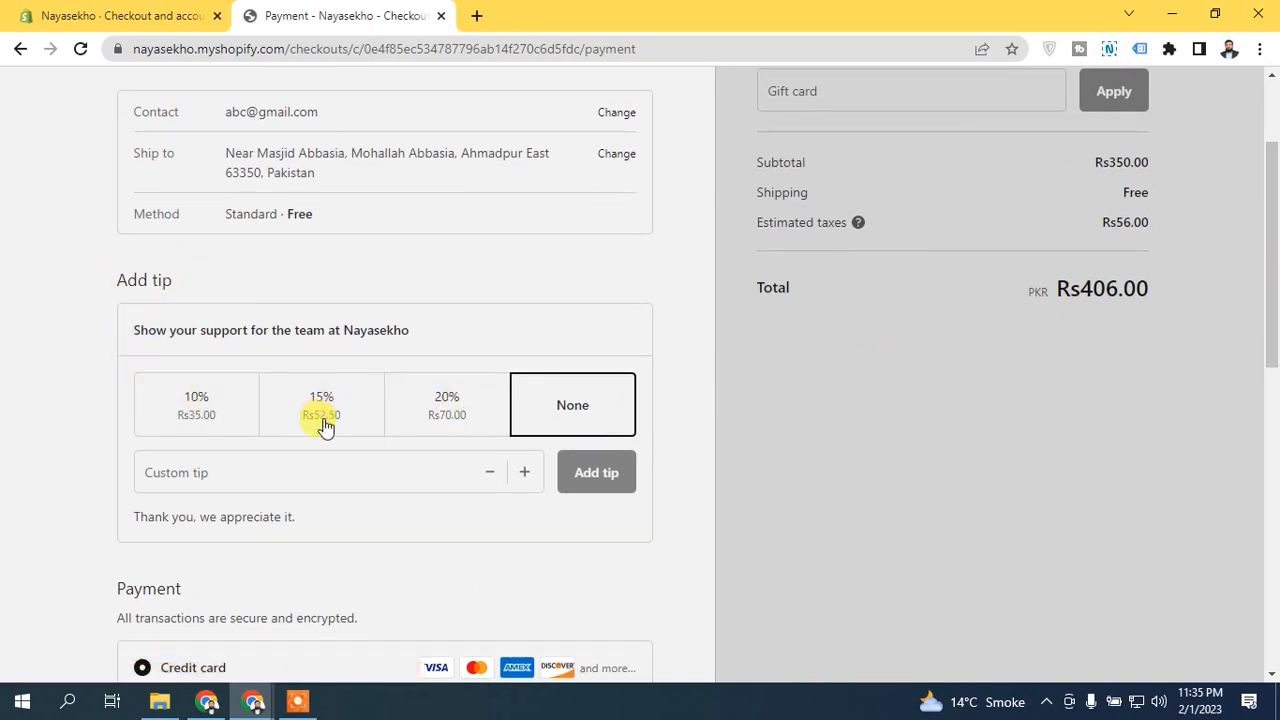
left_click(206, 472)
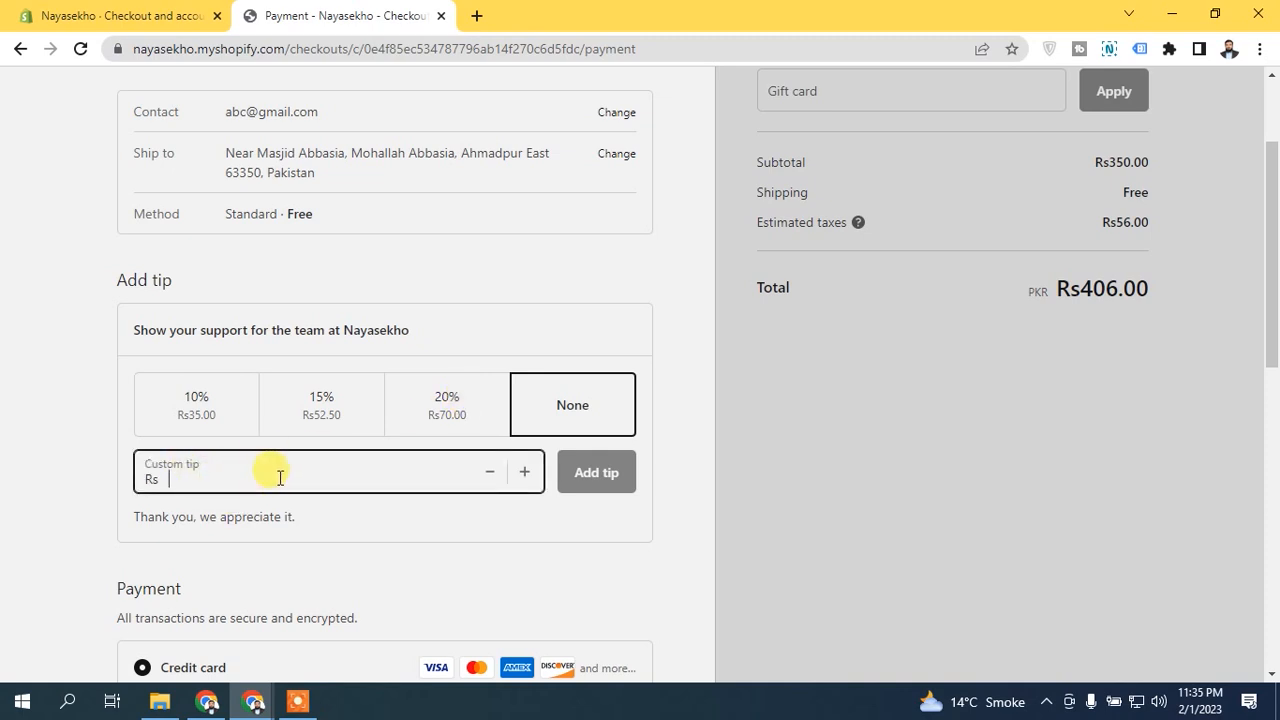
left_click(158, 408)
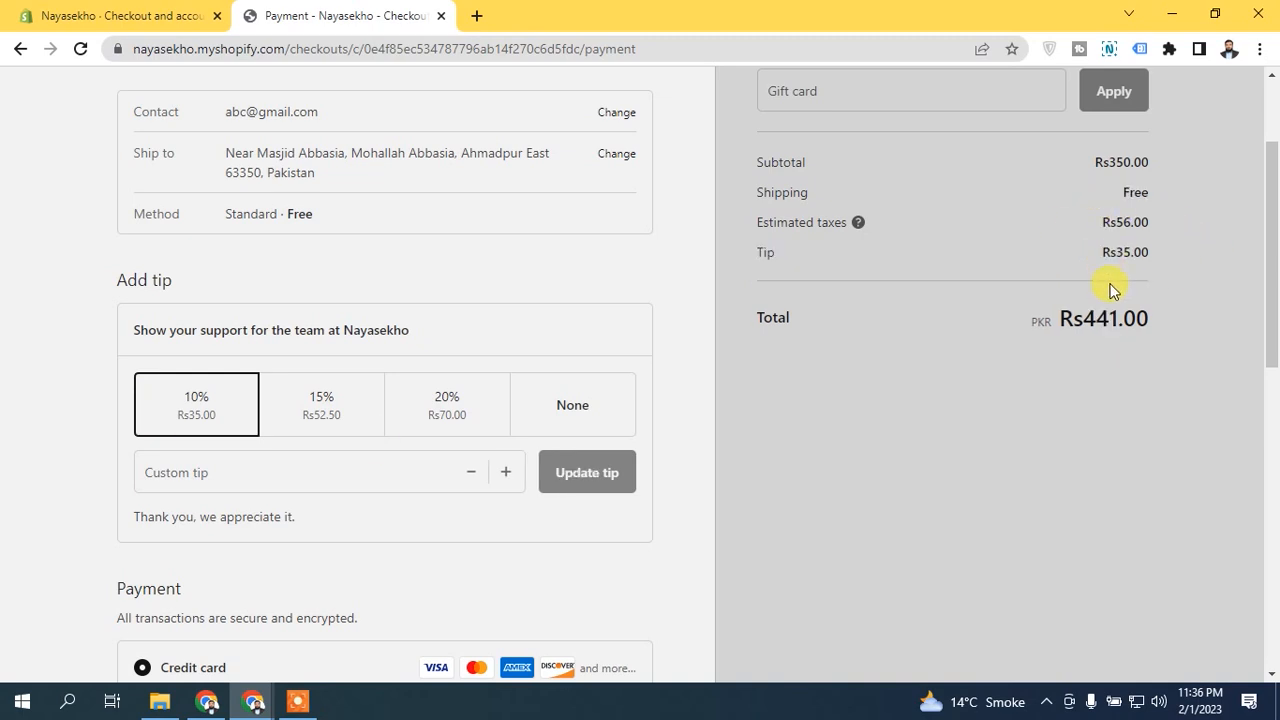
left_click_drag(1072, 320, 1174, 323)
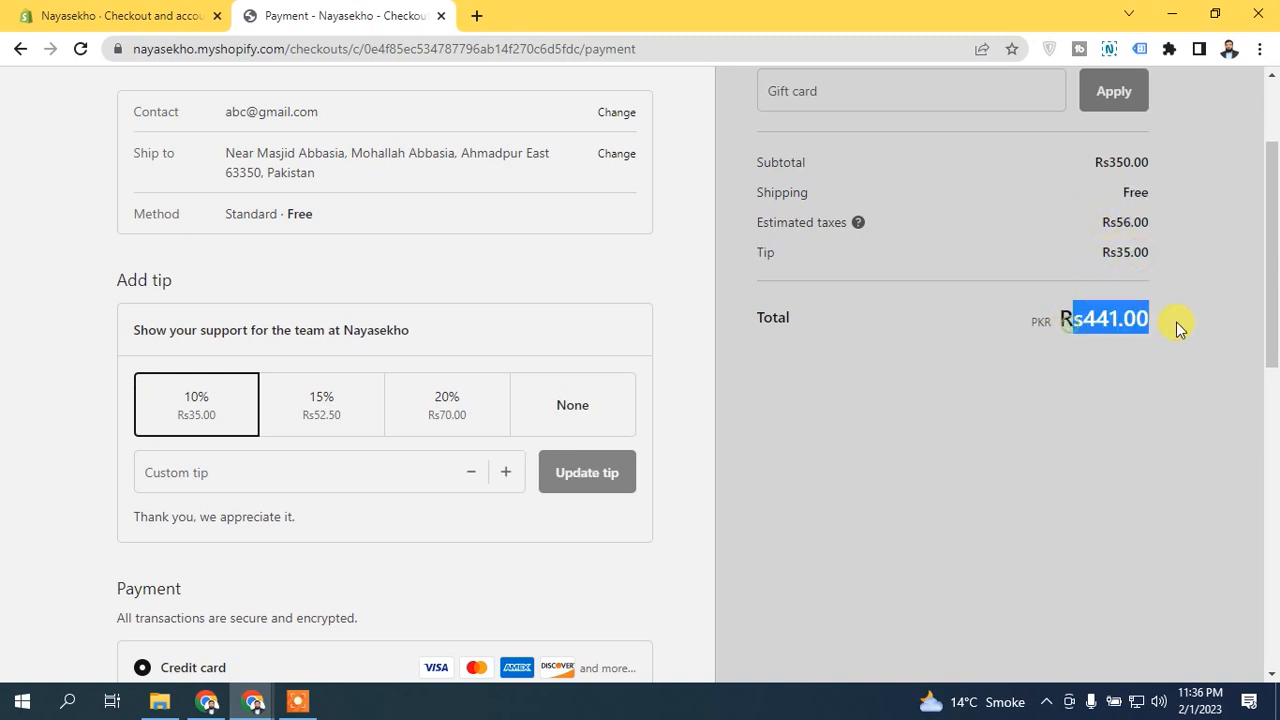
left_click(1142, 385)
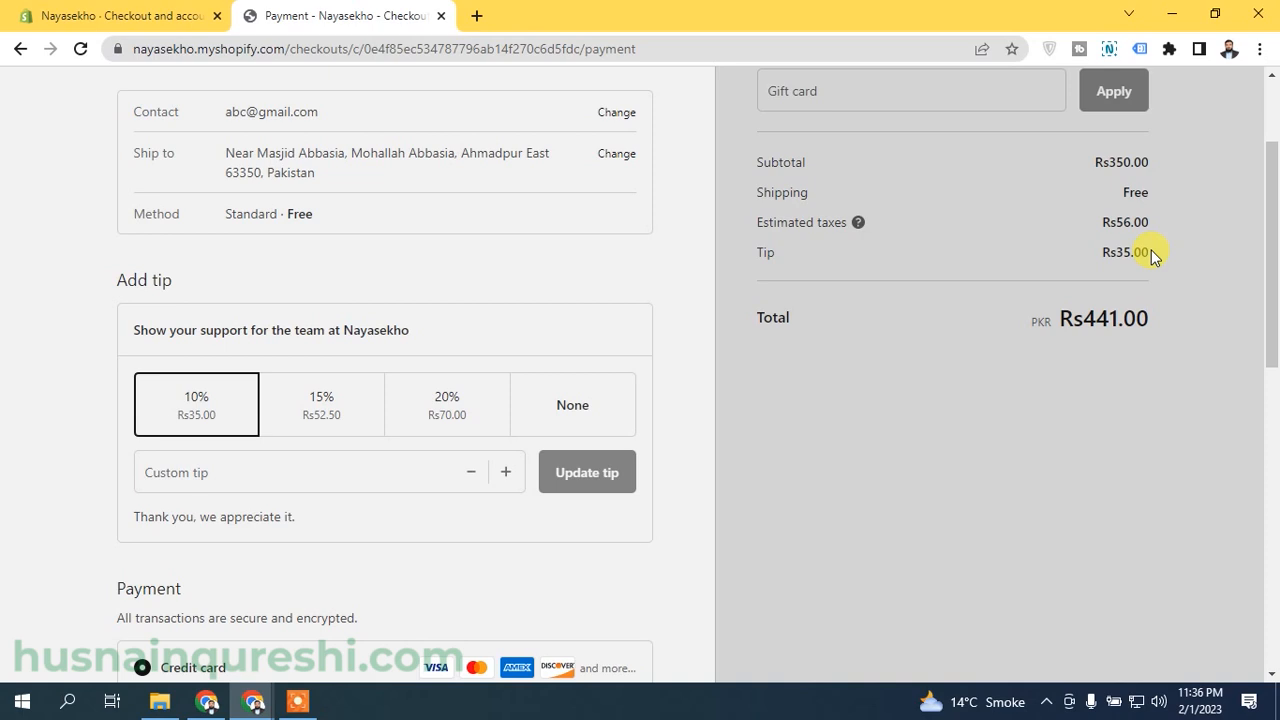
Step: In the admin's Tipping settings, hide the tipping options until customers choose to add a tip, and save
left_click(130, 15)
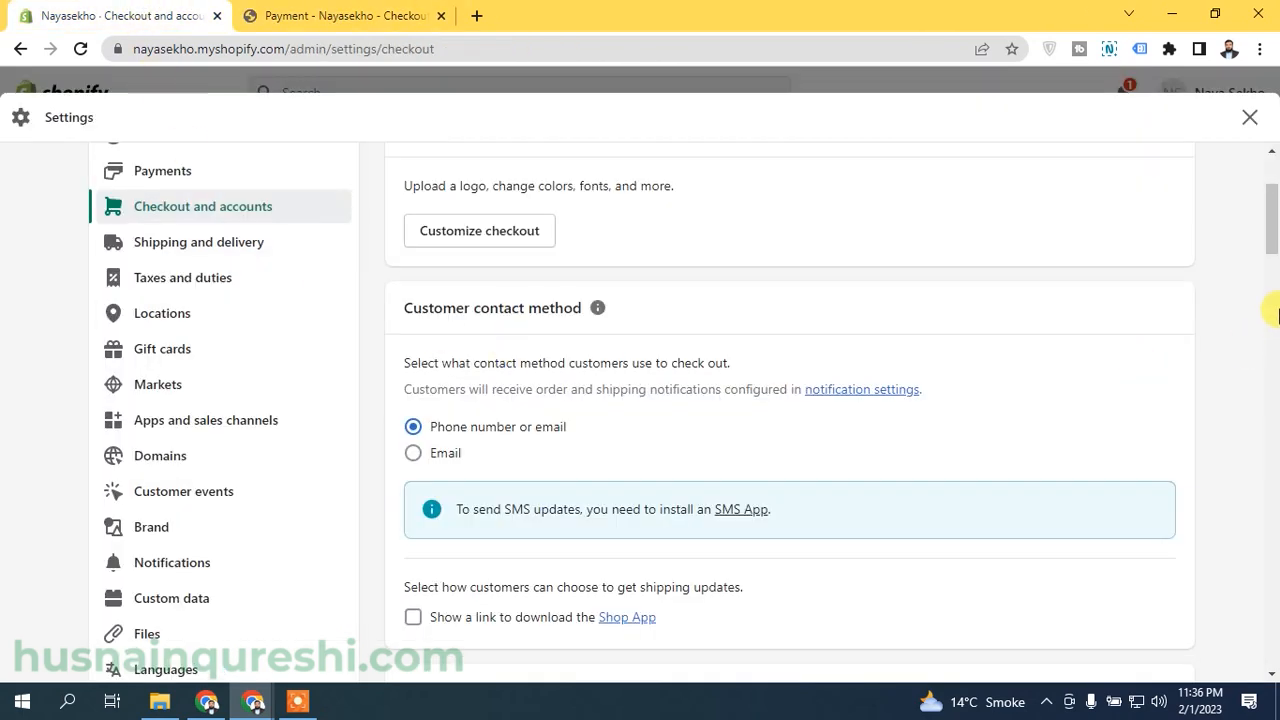
scroll(1273, 290, "down", 1)
scroll(1273, 275, "down", 10)
left_click(455, 307)
left_click(1236, 120)
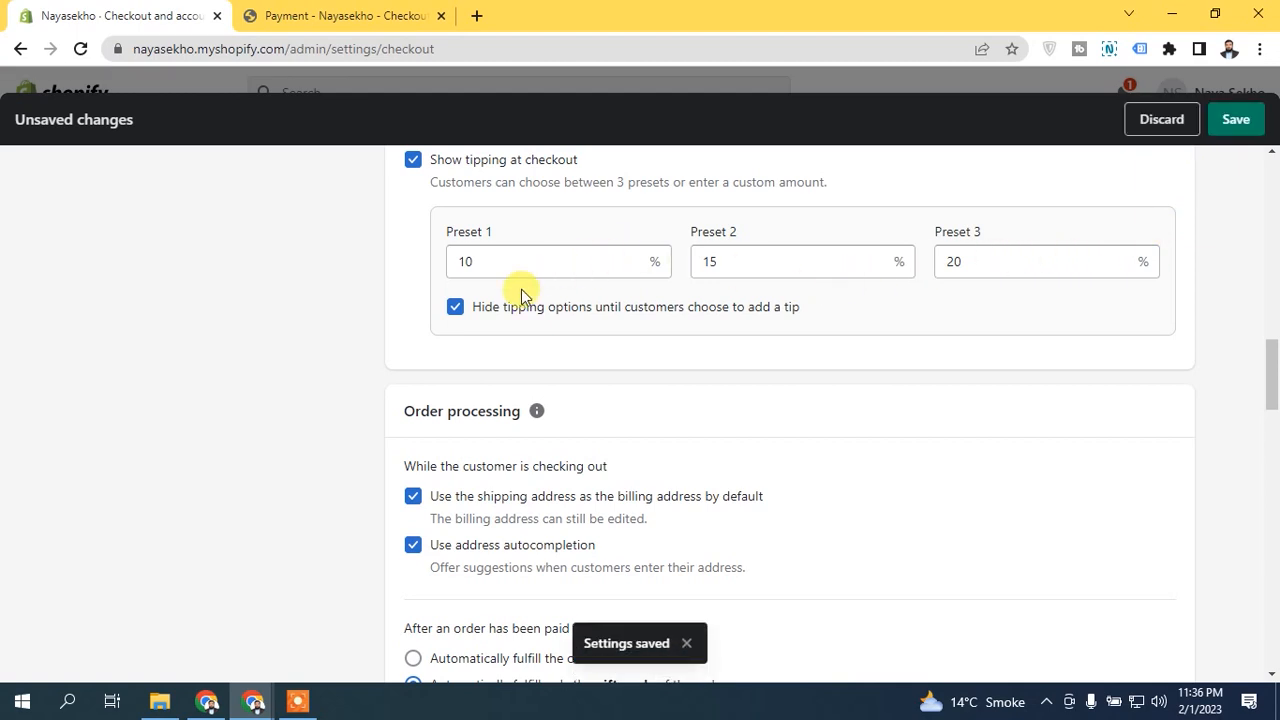
Step: Reload the storefront checkout, continue to payment and switch the Show your support tip option off and on again
left_click(252, 10)
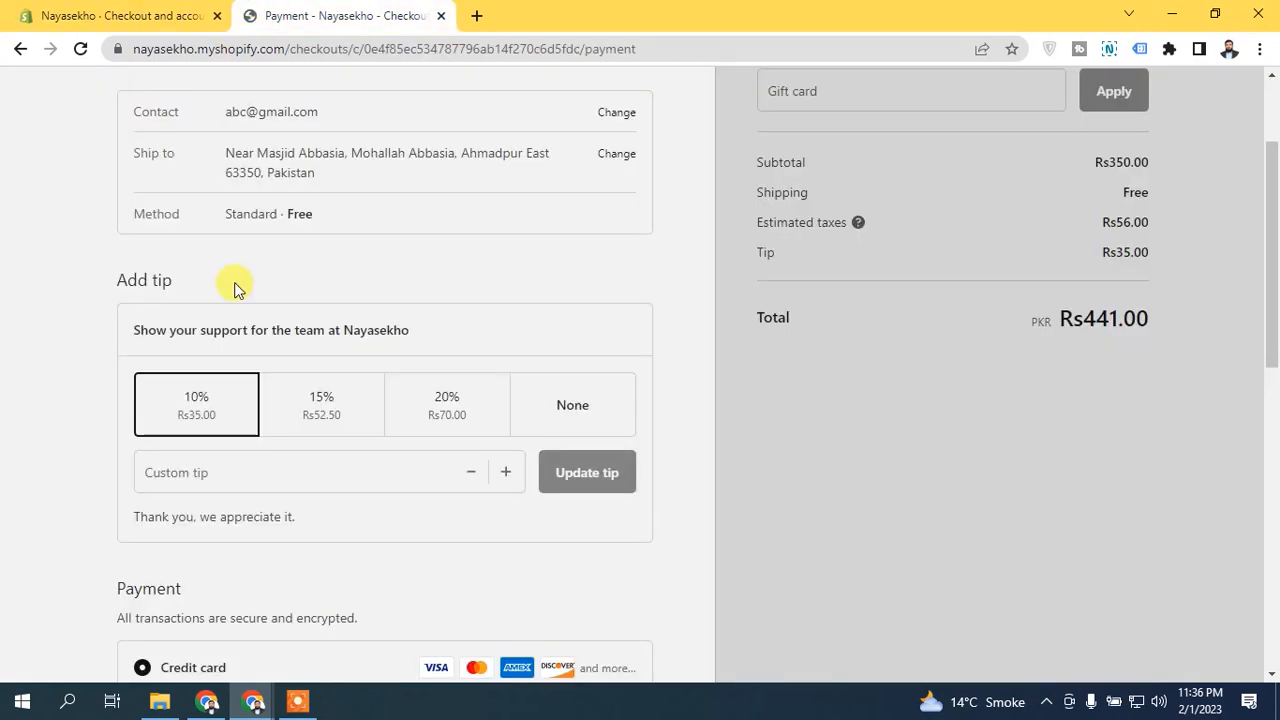
left_click(81, 50)
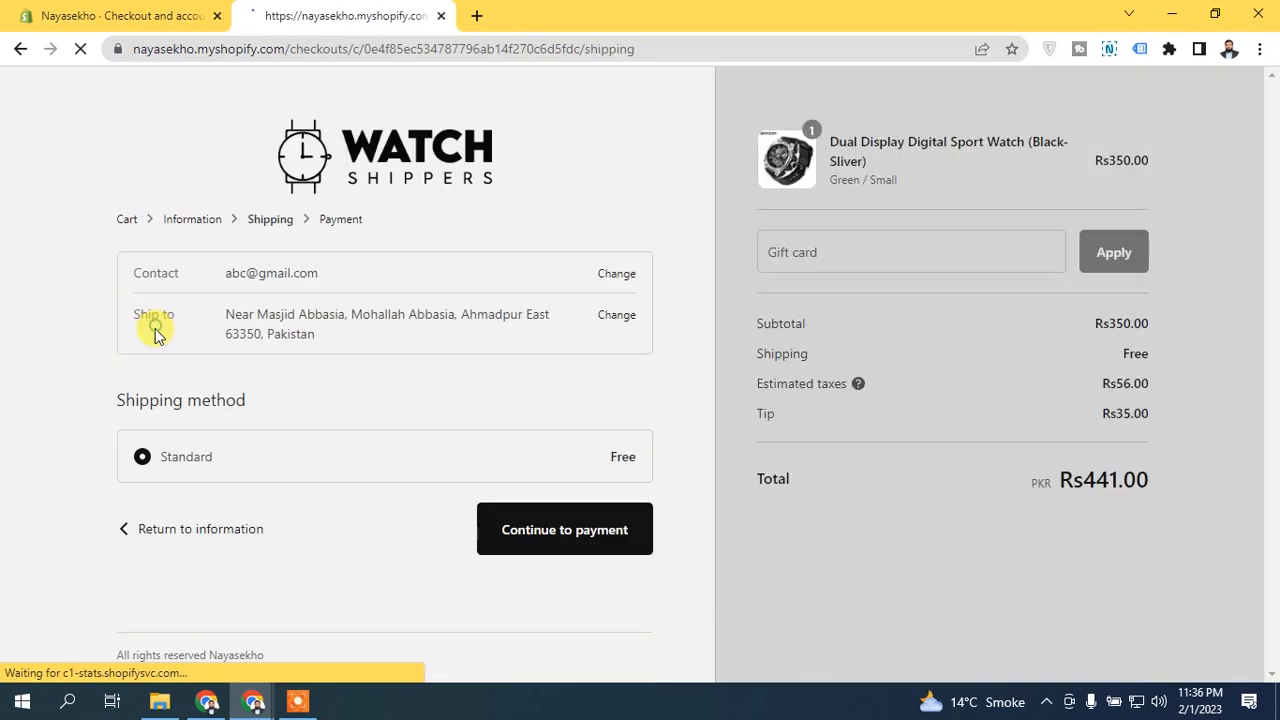
left_click(604, 523)
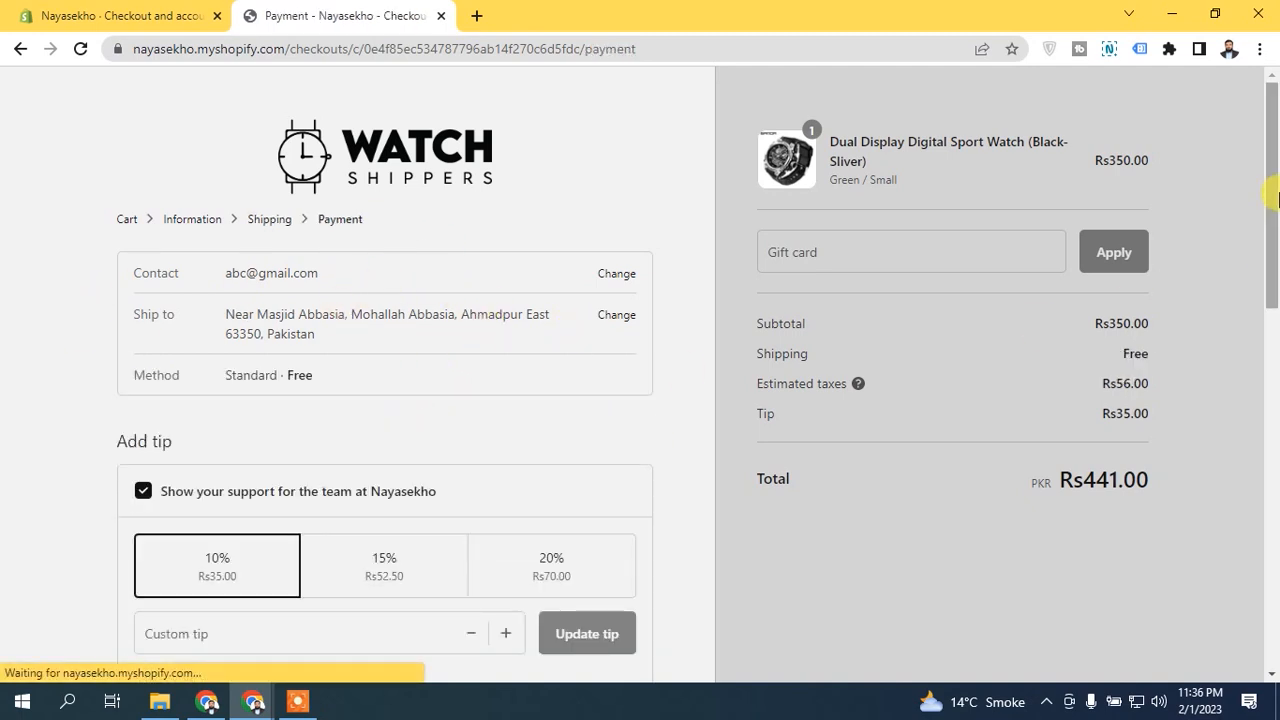
scroll(480, 360, "down", 2)
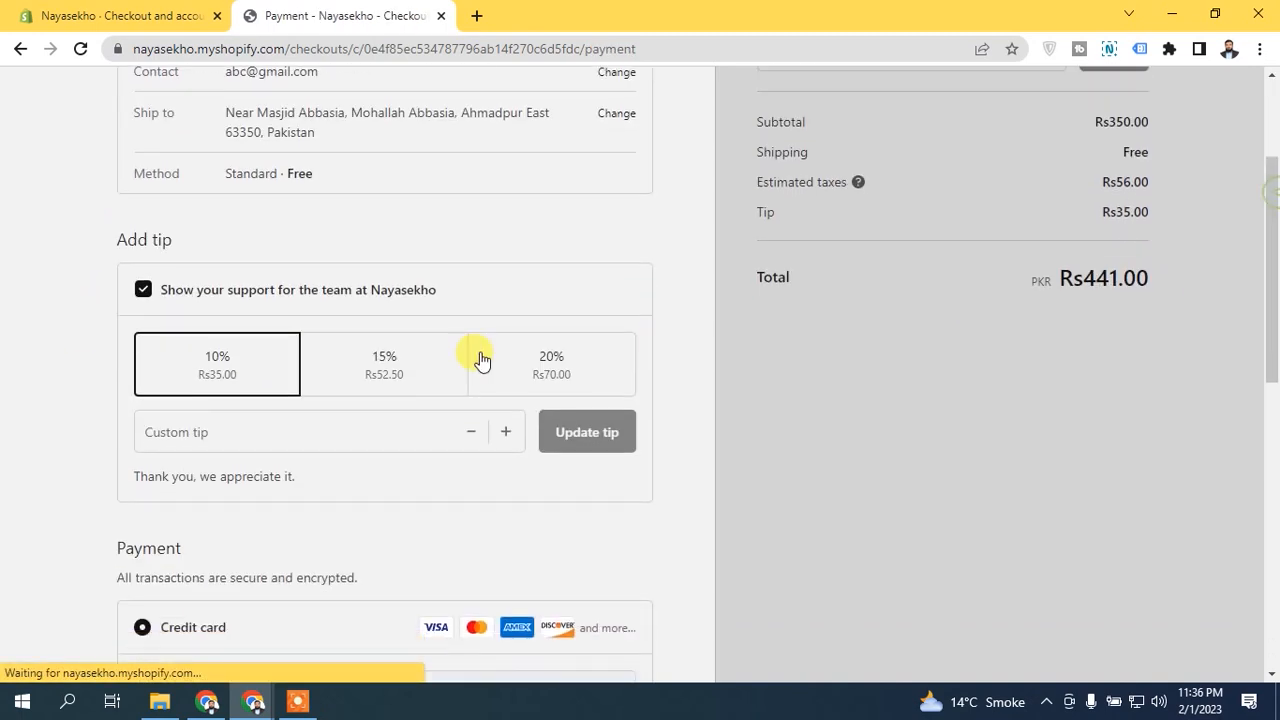
left_click(143, 292)
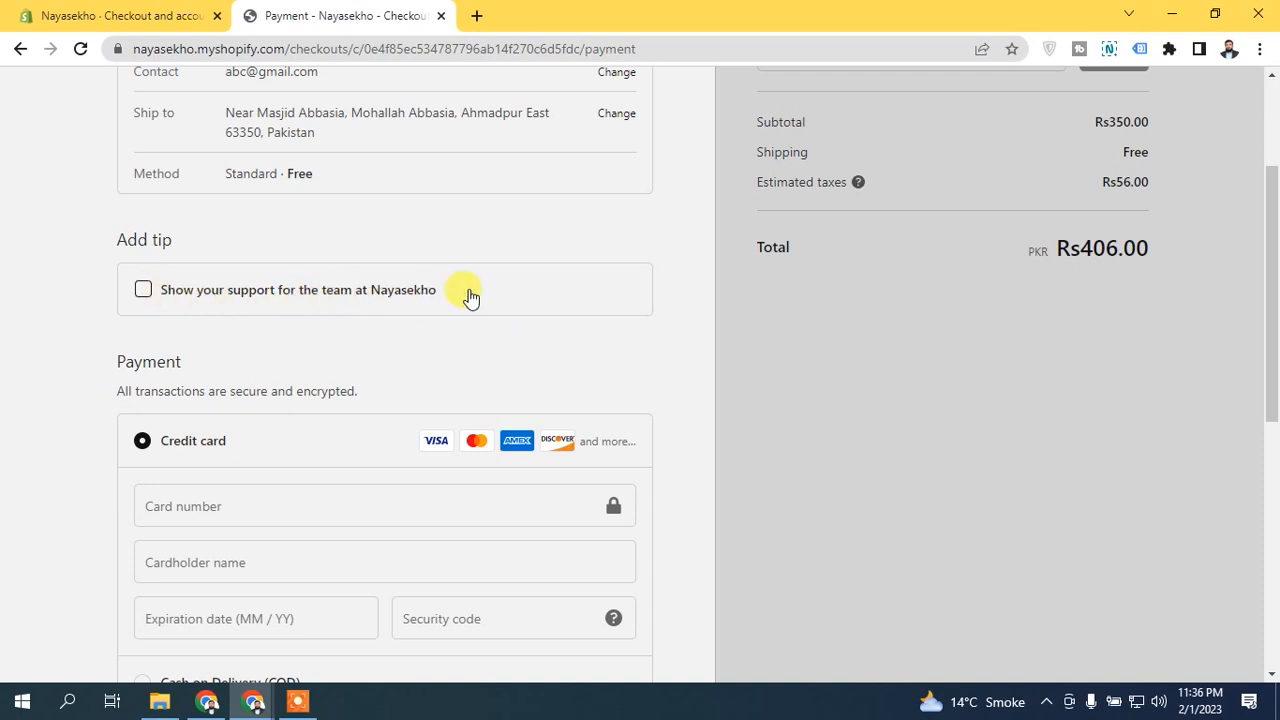
left_click(142, 291)
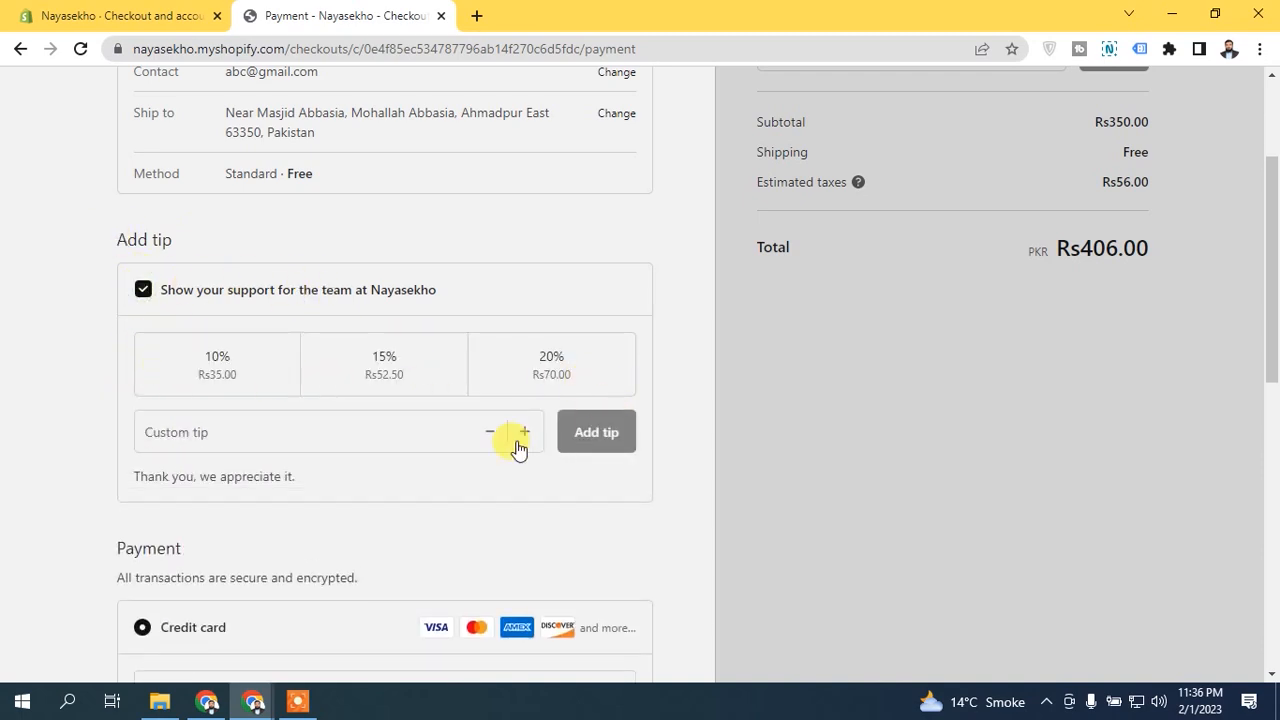
Step: In the admin's checkout settings, unhide the tipping options, turn off Show tipping at checkout and save
left_click(112, 15)
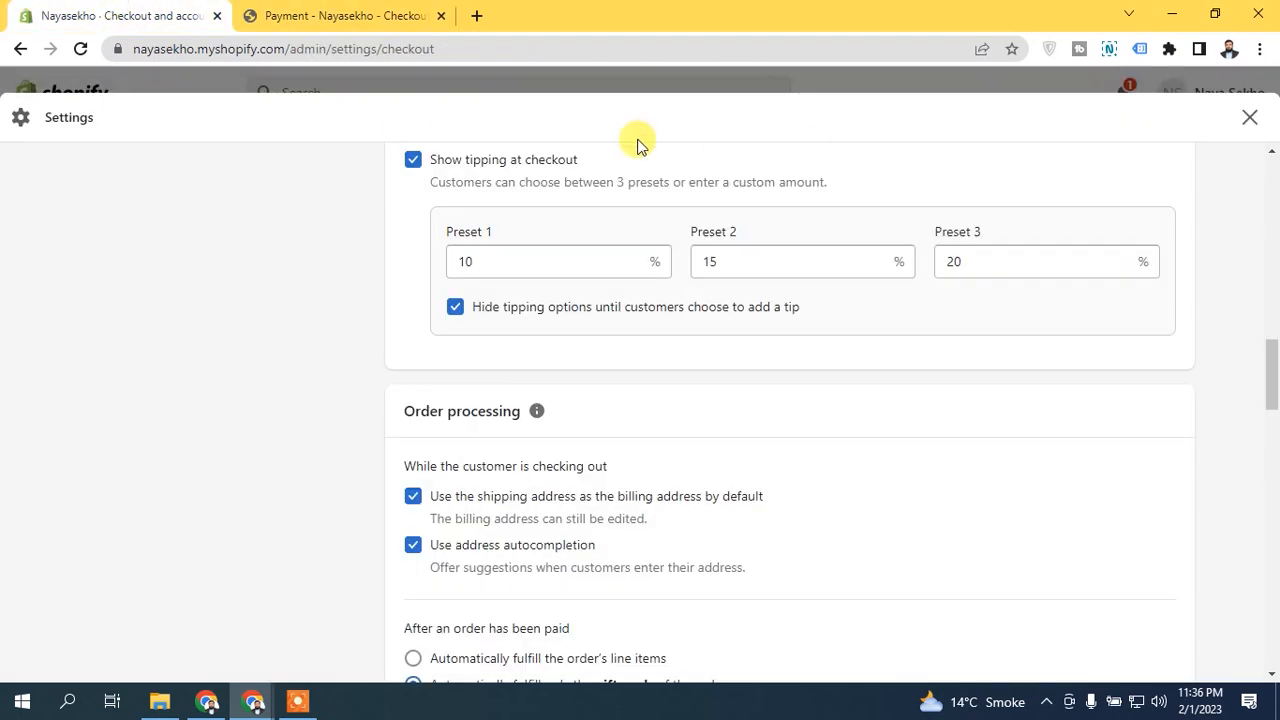
left_click(456, 308)
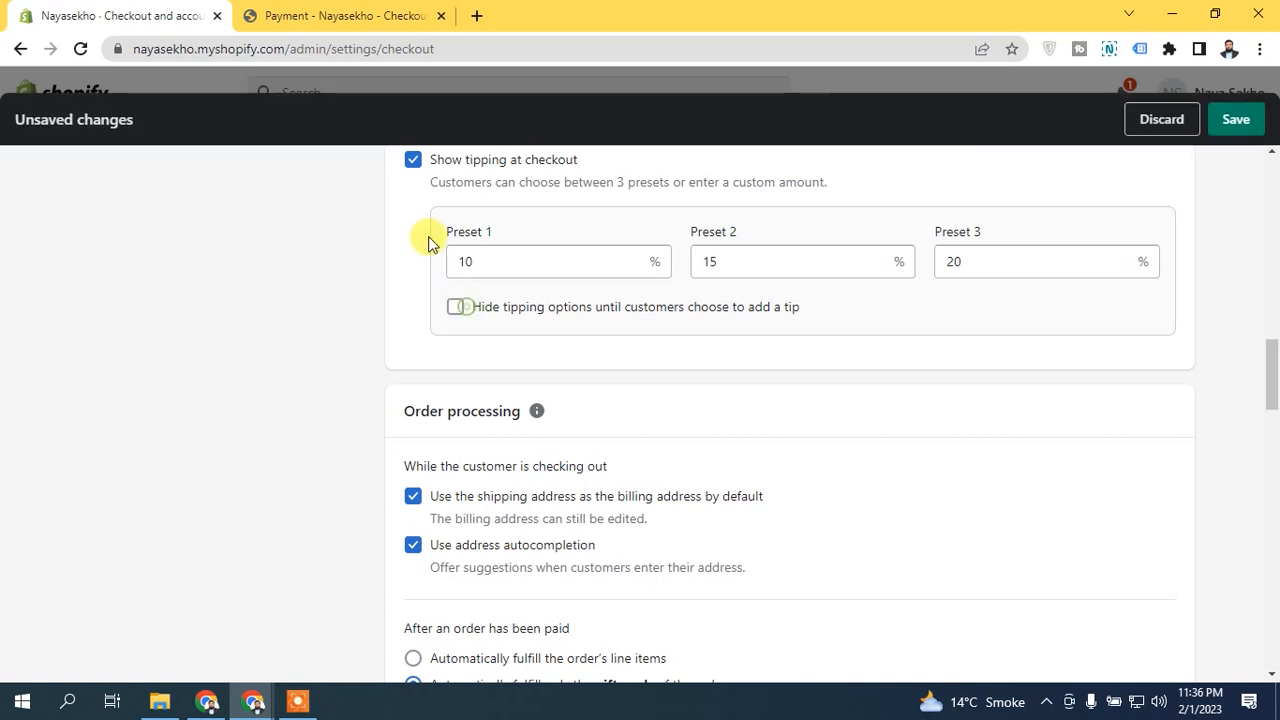
left_click(413, 160)
scroll(1268, 390, "up", 2)
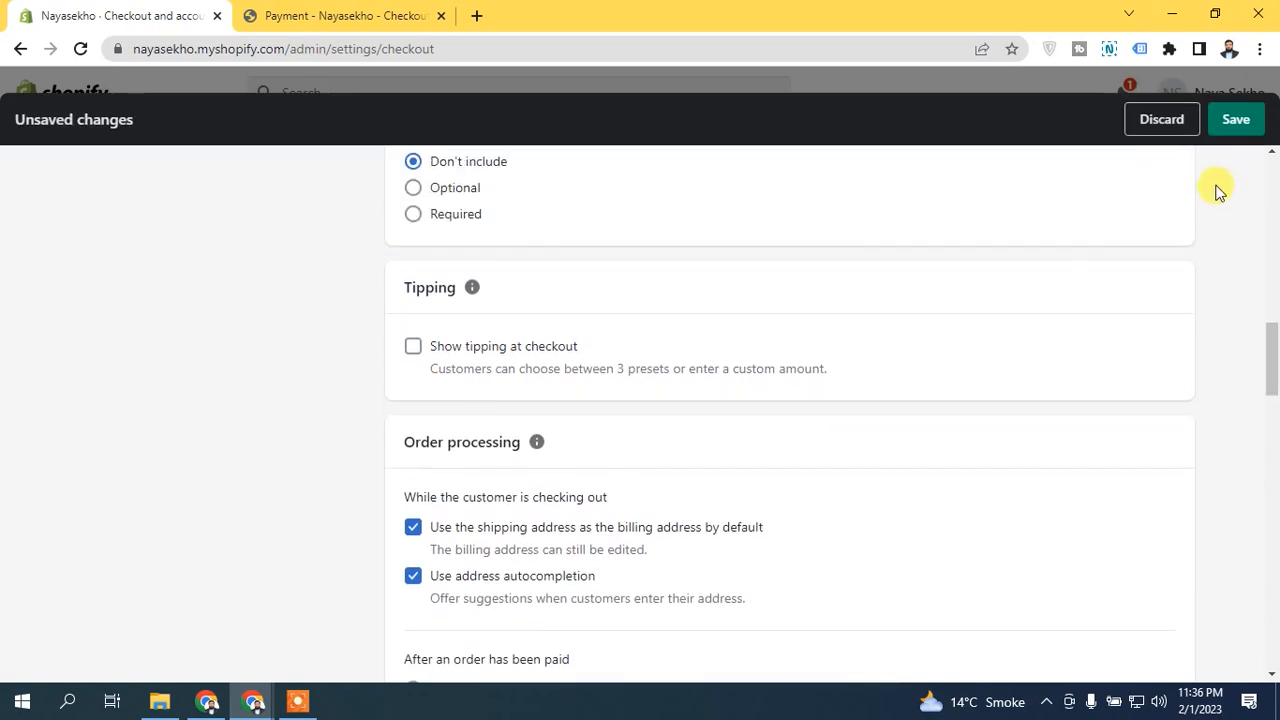
left_click(1240, 120)
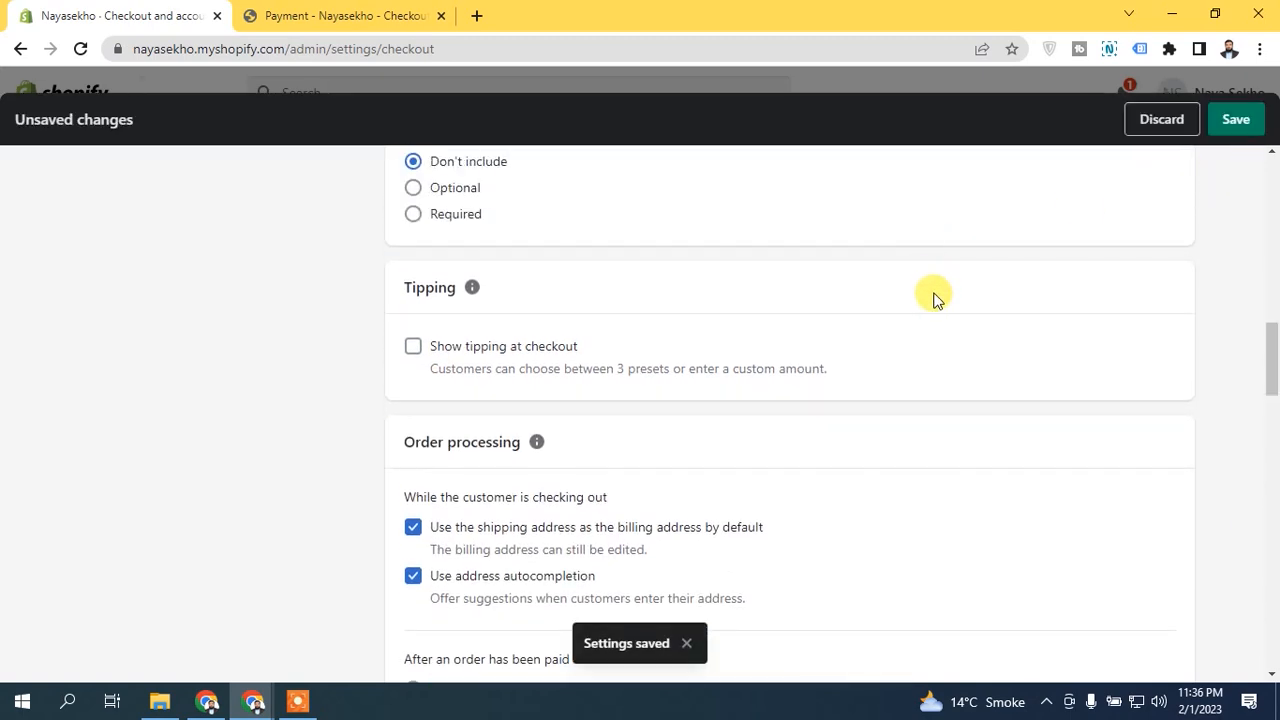
Step: Review the Order processing settings and compare the shipping address option with the Ship to details on the storefront payment page
scroll(1264, 395, "down", 2)
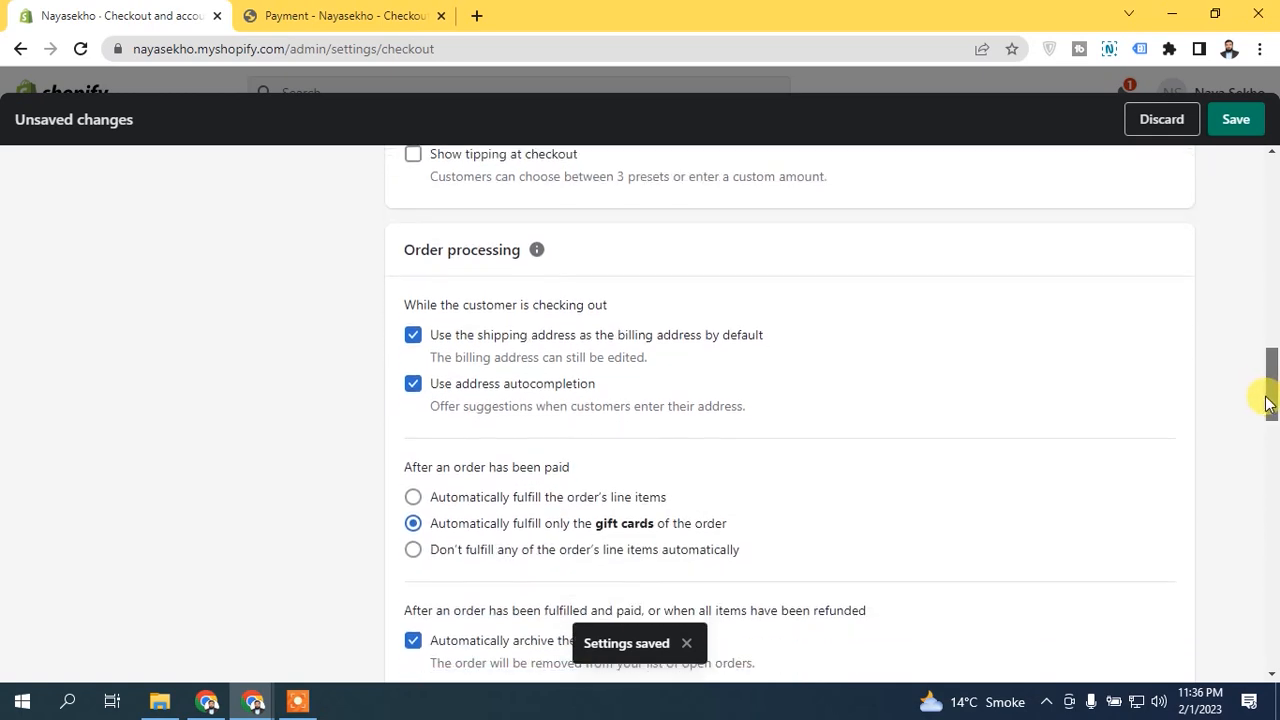
scroll(1262, 405, "down", 1)
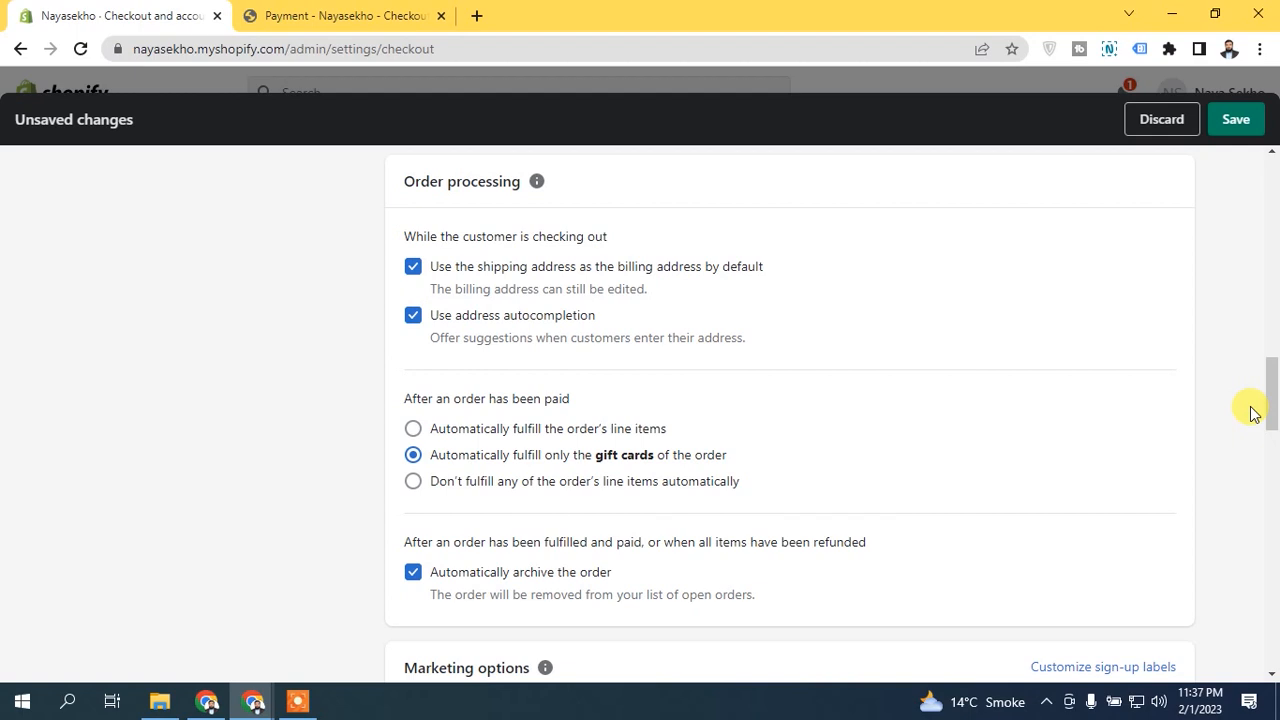
scroll(1270, 400, "up", 1)
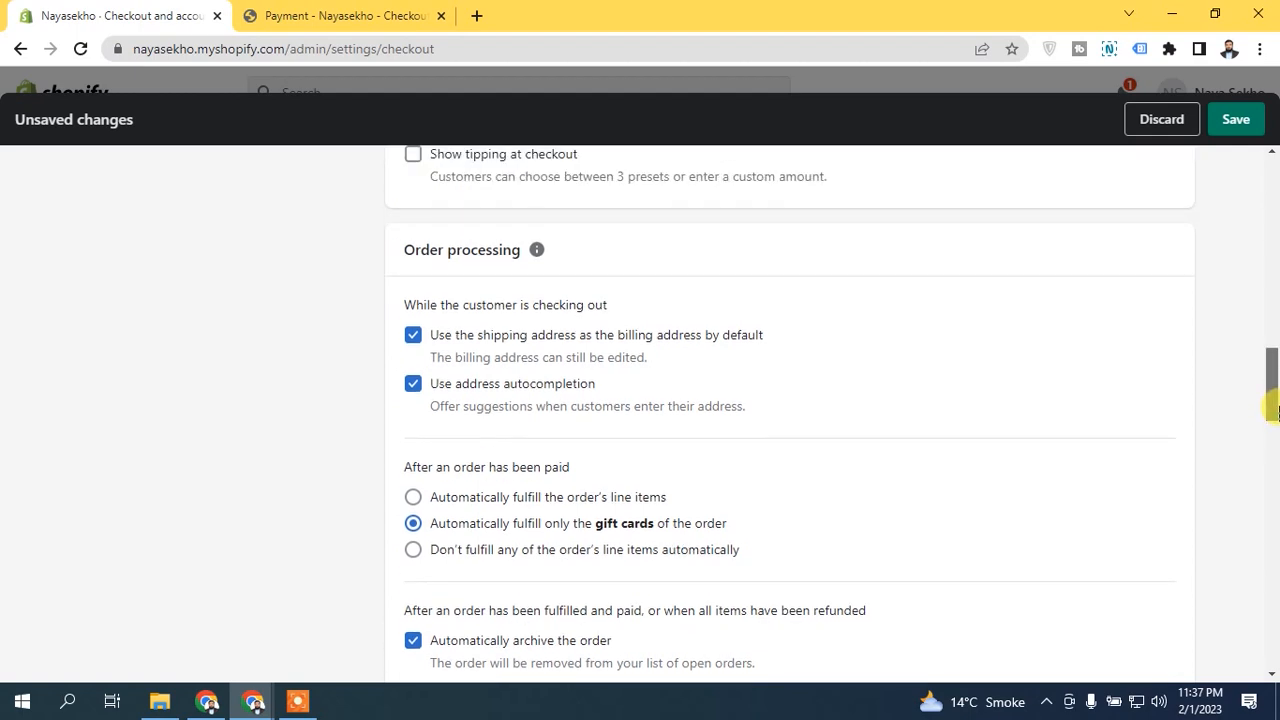
scroll(1273, 415, "down", 1)
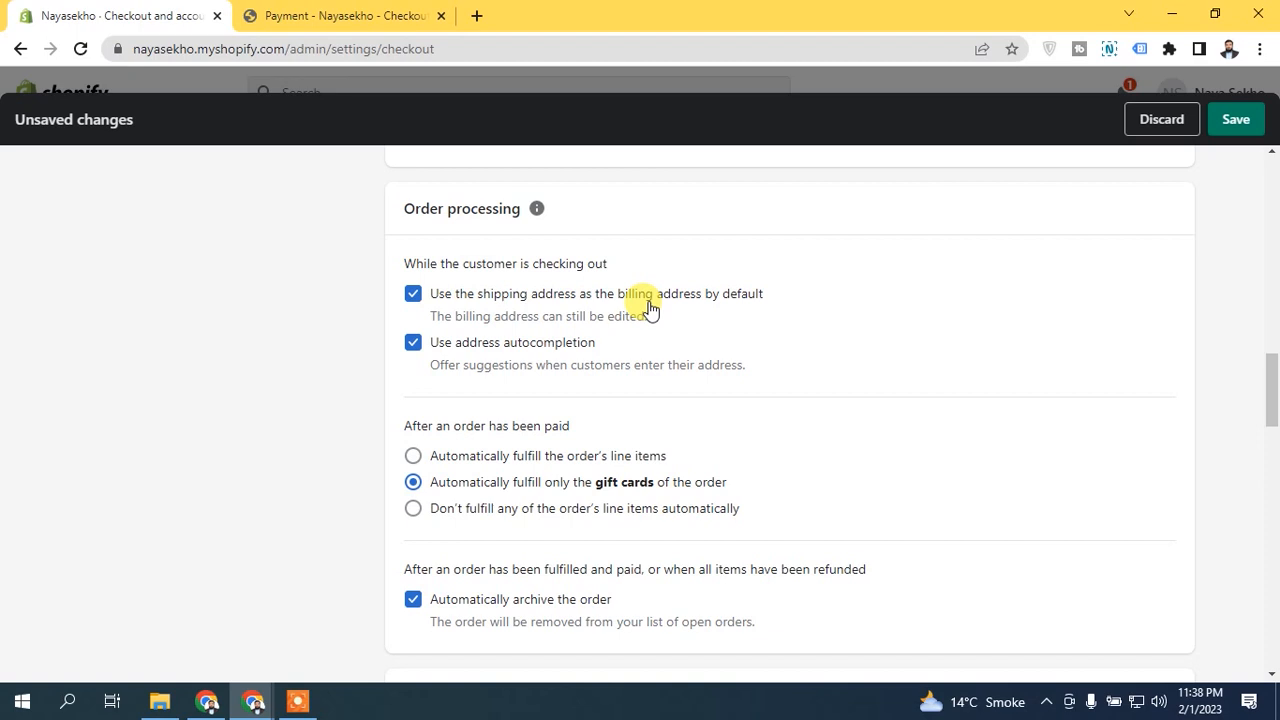
left_click(366, 12)
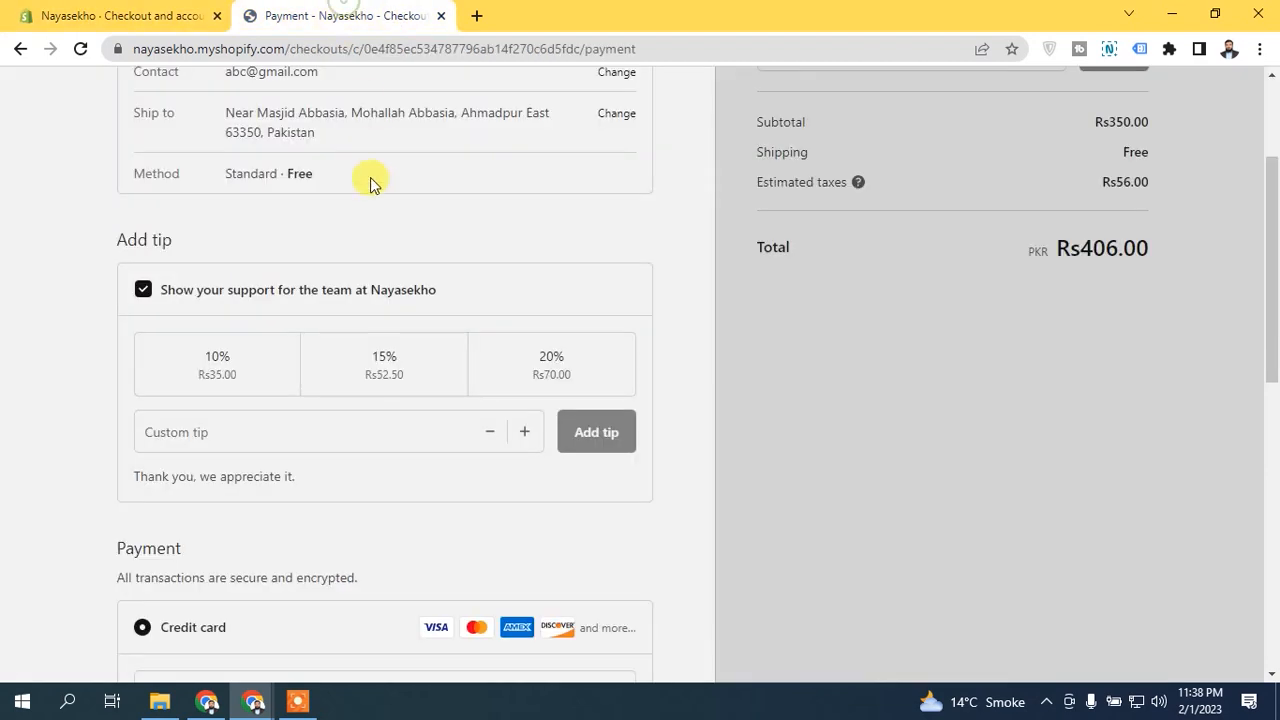
left_click_drag(1273, 318, 1276, 225)
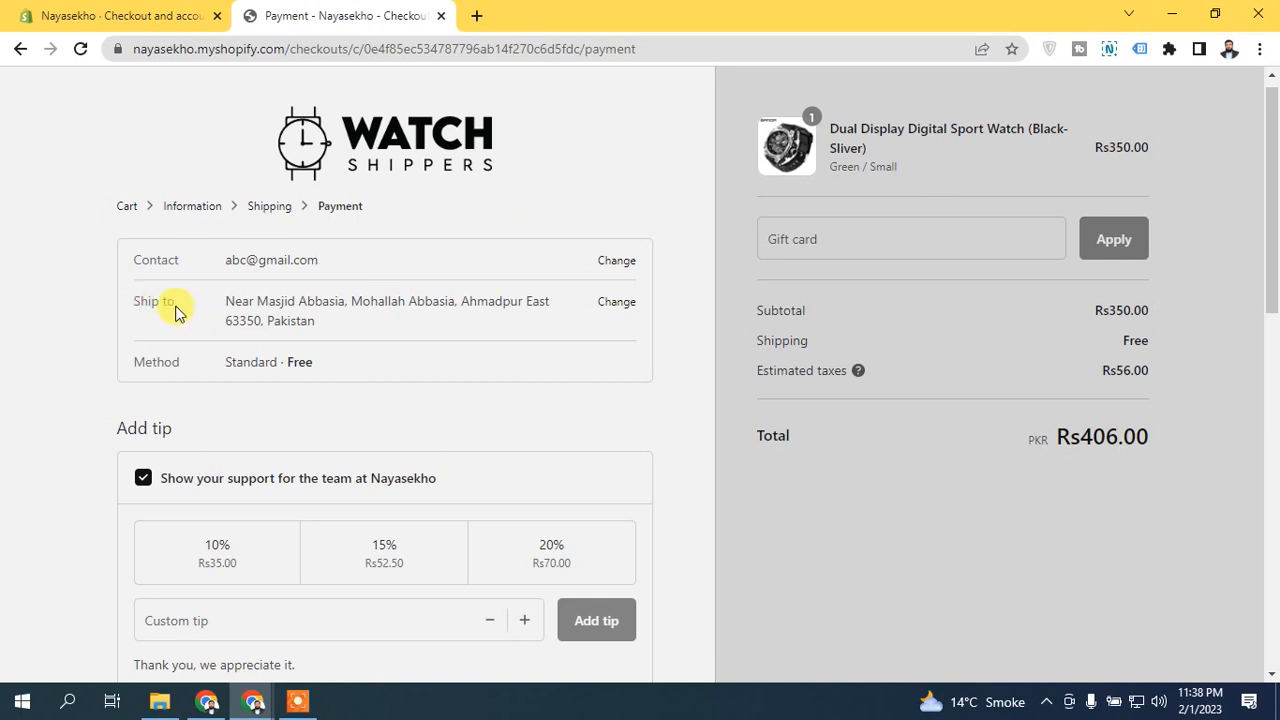
left_click_drag(1272, 210, 5, 171)
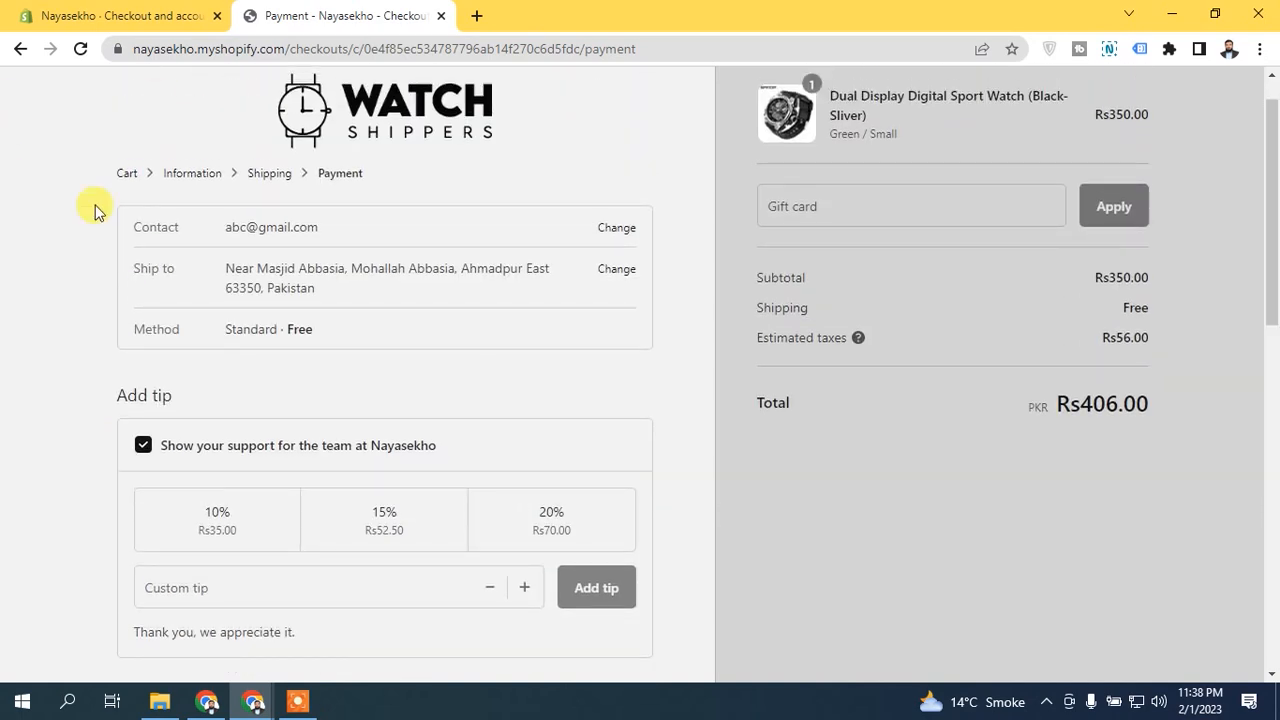
left_click(110, 12)
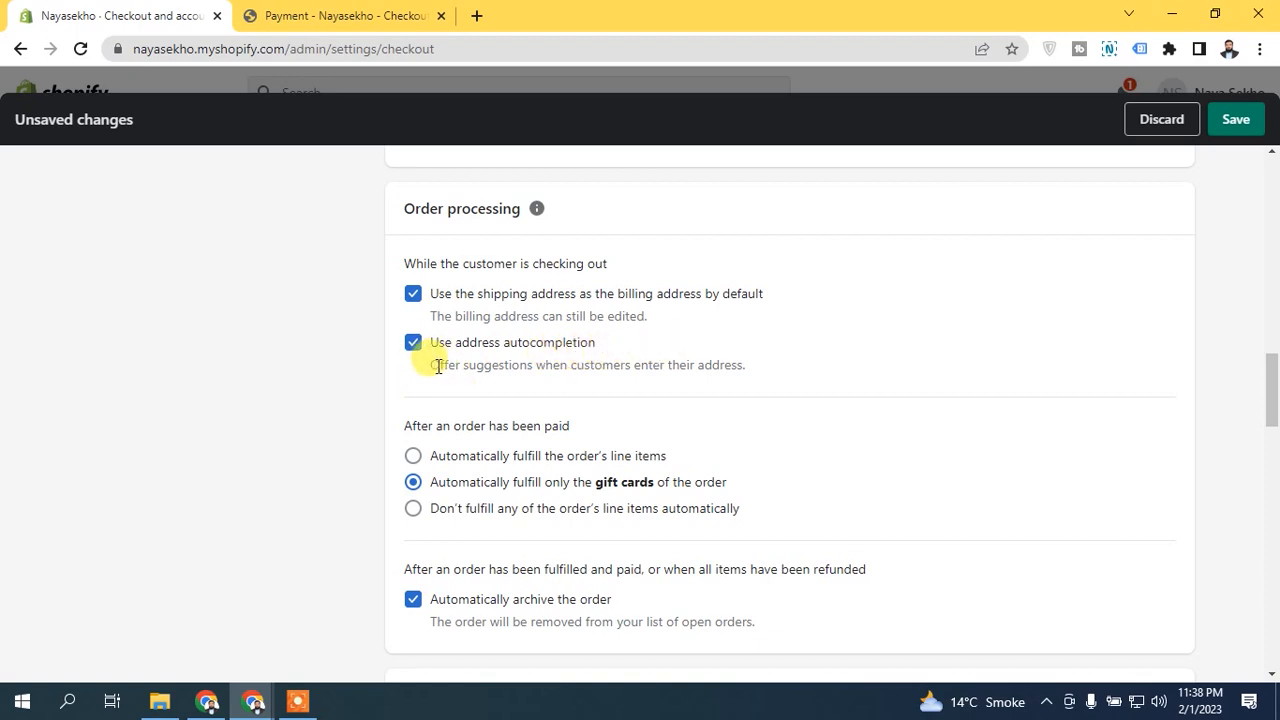
left_click_drag(432, 365, 707, 366)
left_click(711, 372)
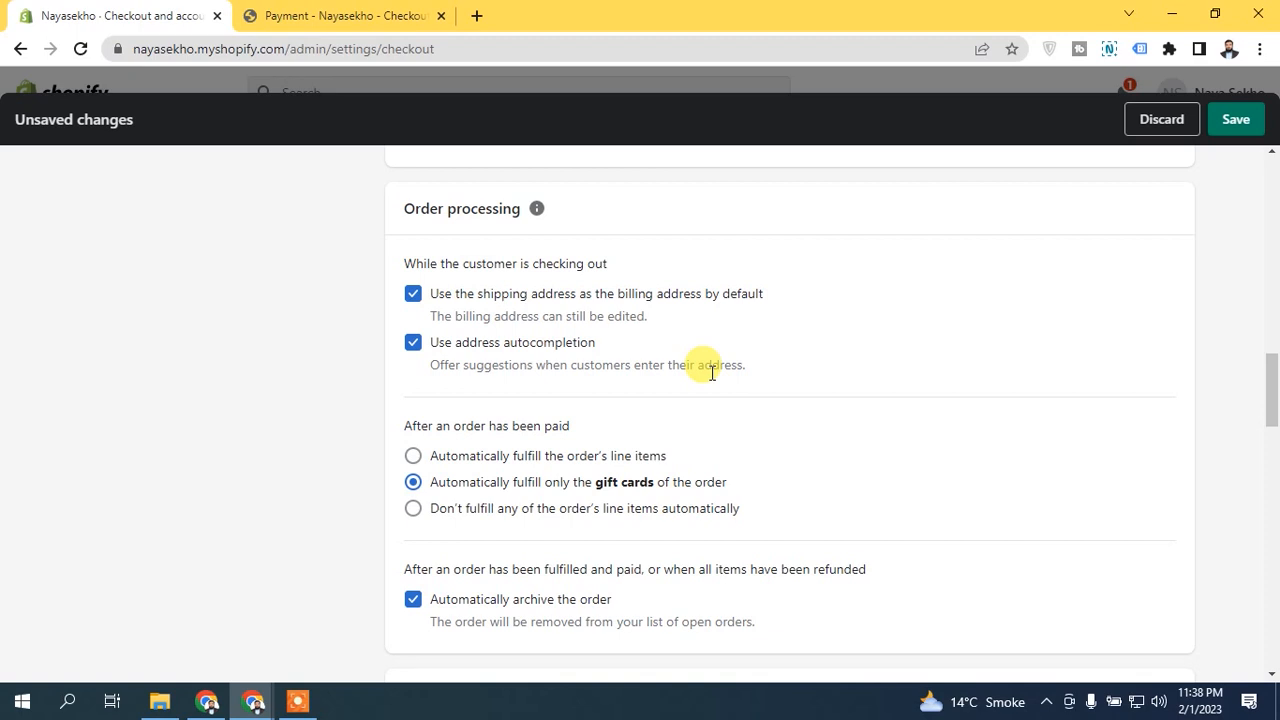
left_click_drag(1273, 398, 1273, 418)
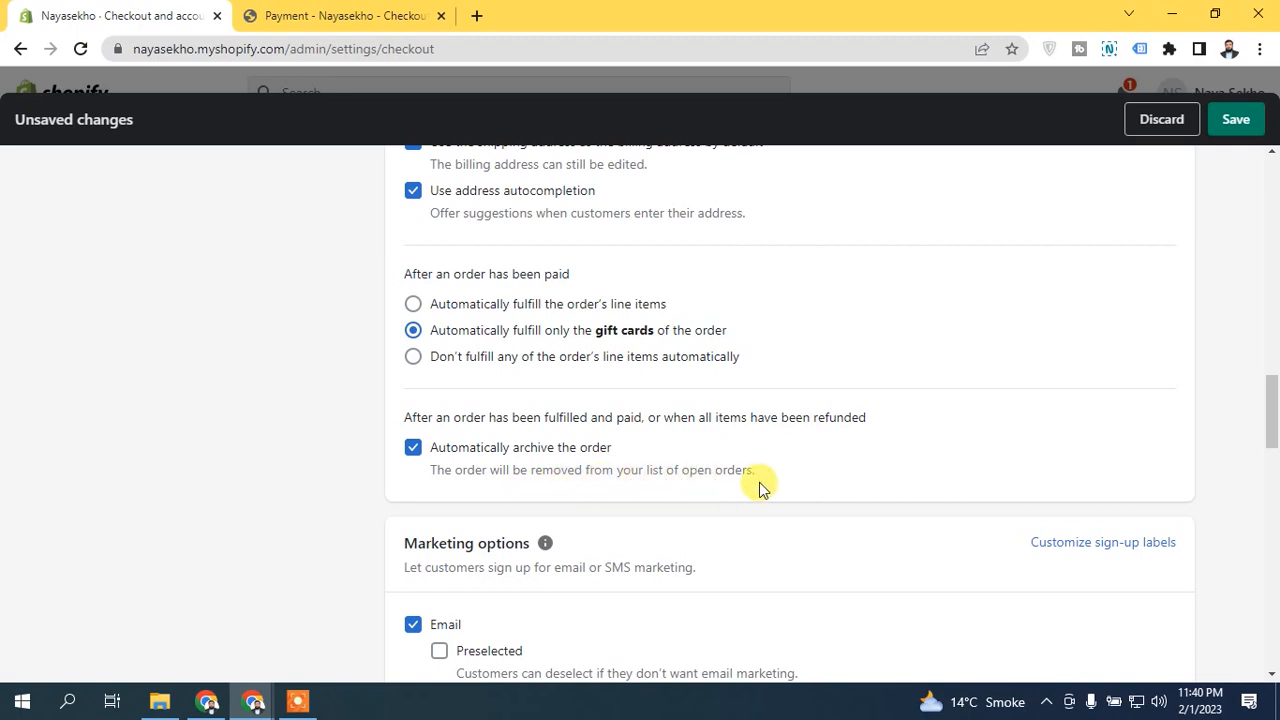
Step: Reopen the storefront checkout from the cart, return to its Information page and switch Email me with news and offers on and off
left_click_drag(1272, 395, 1272, 469)
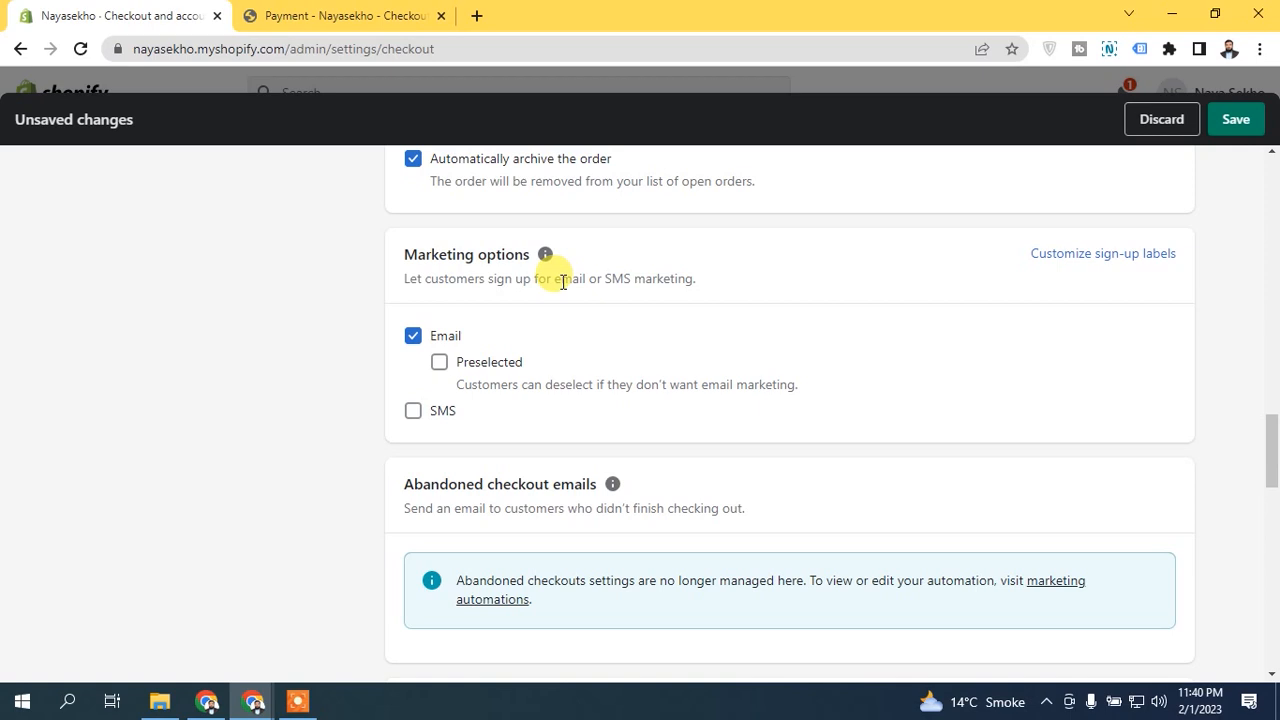
left_click(322, 13)
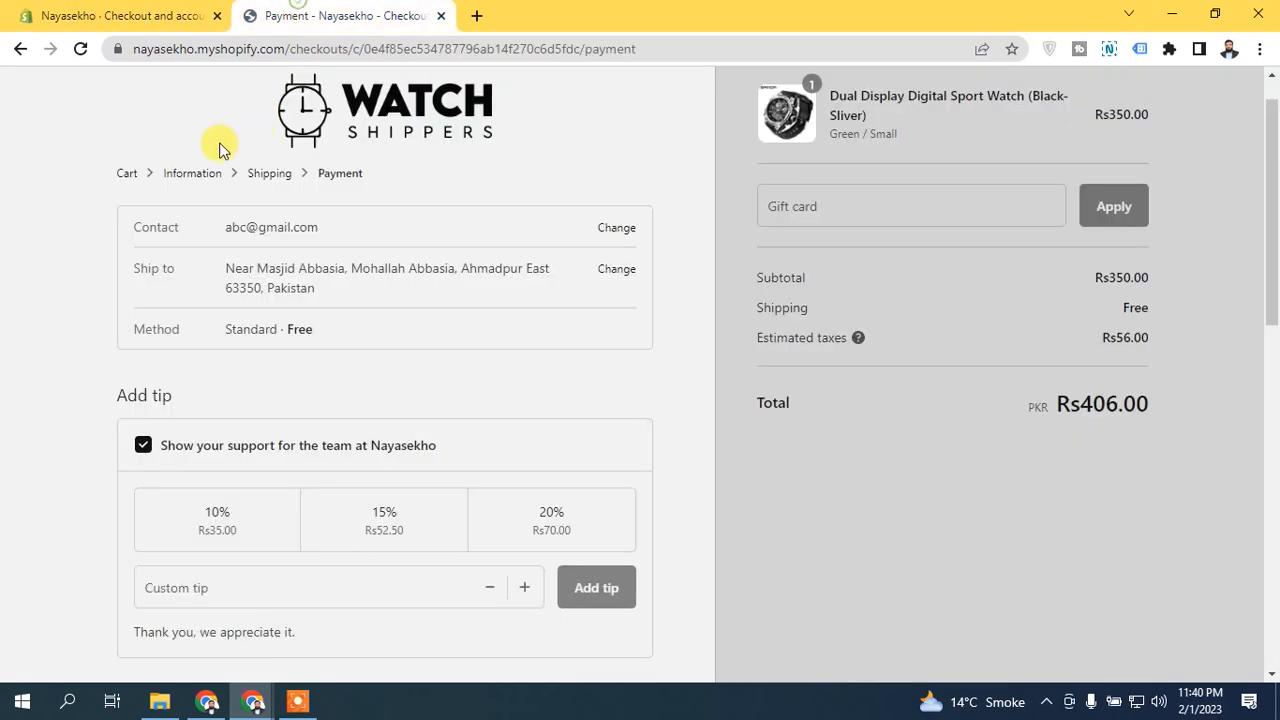
left_click(22, 50)
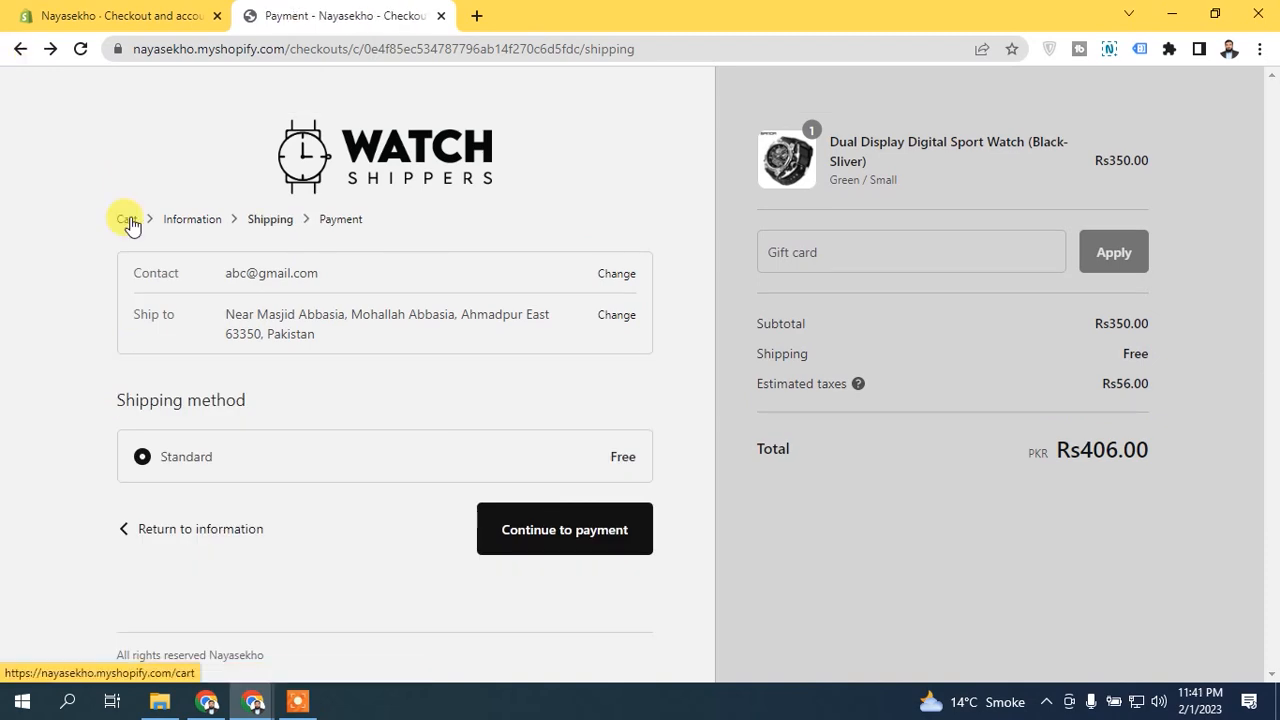
left_click(162, 218)
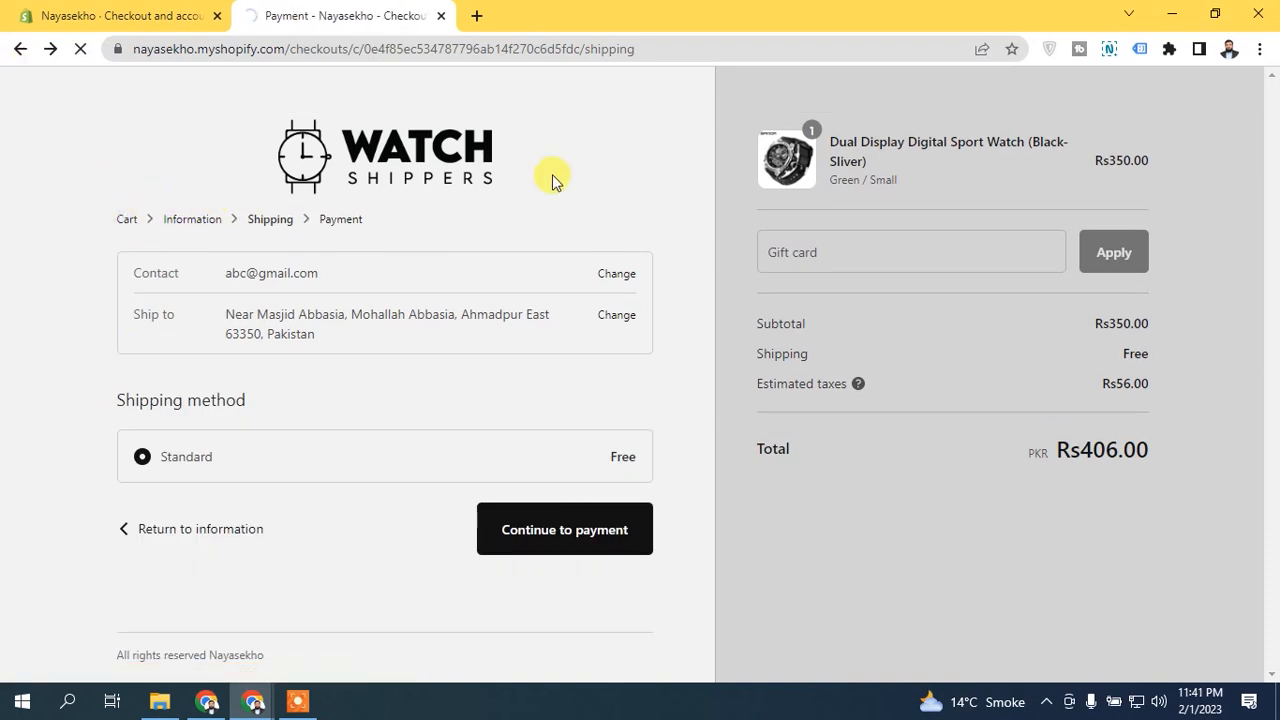
scroll(1271, 250, "down", 3)
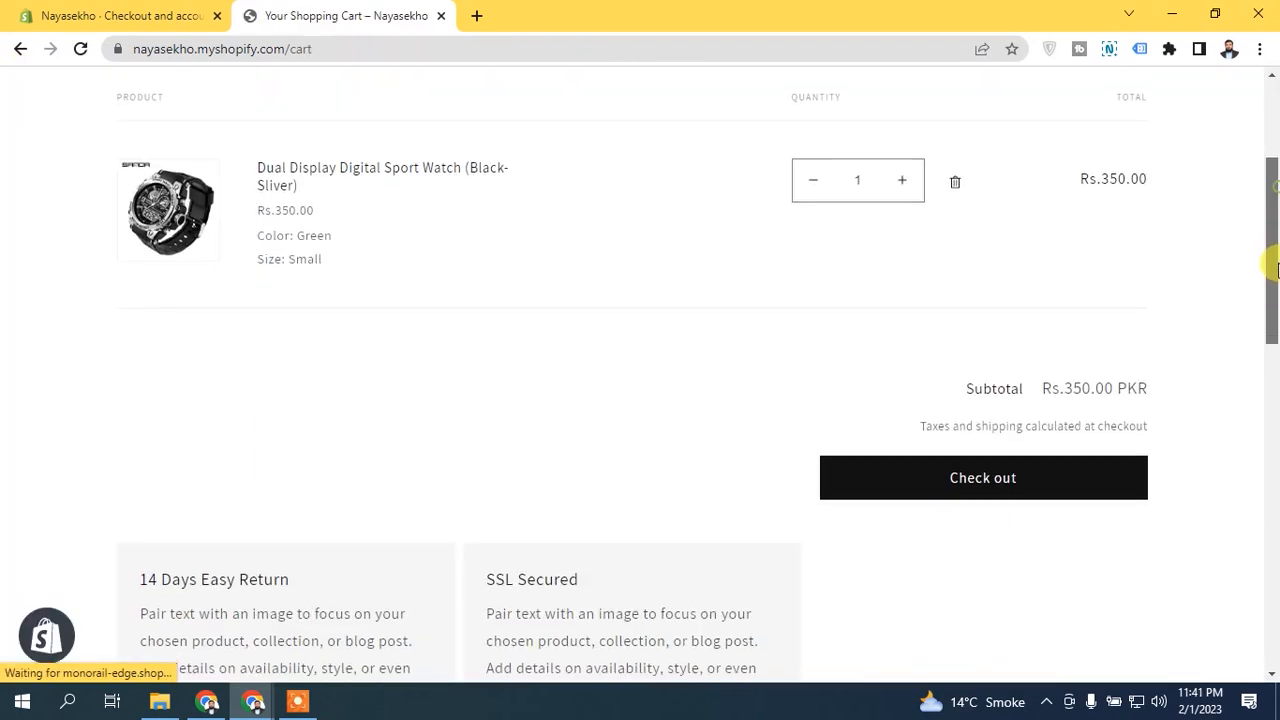
left_click(1071, 466)
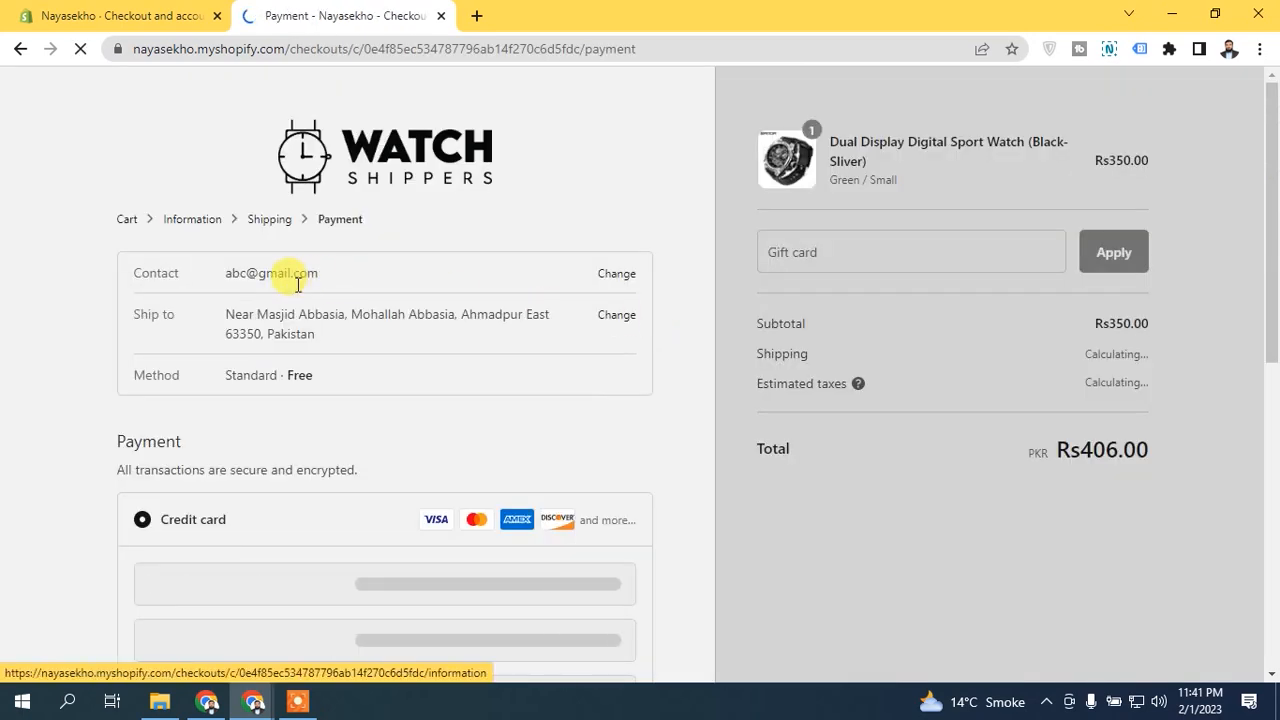
left_click(281, 222)
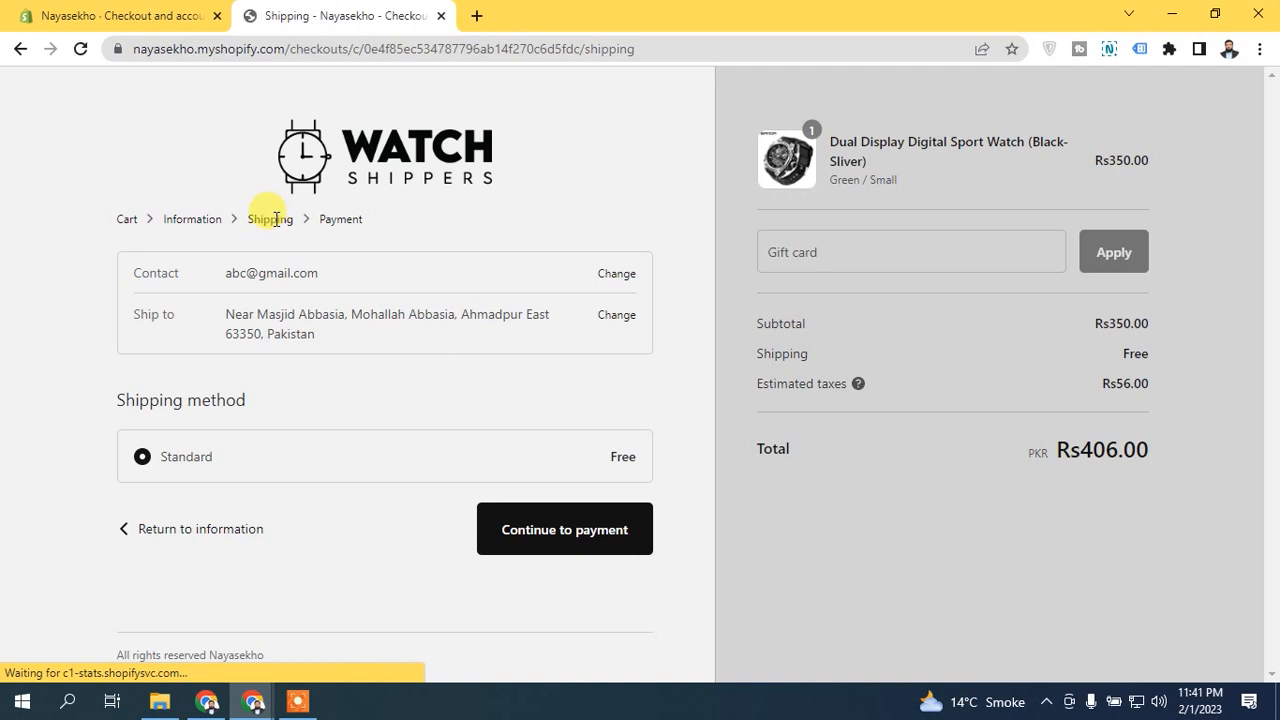
left_click(205, 541)
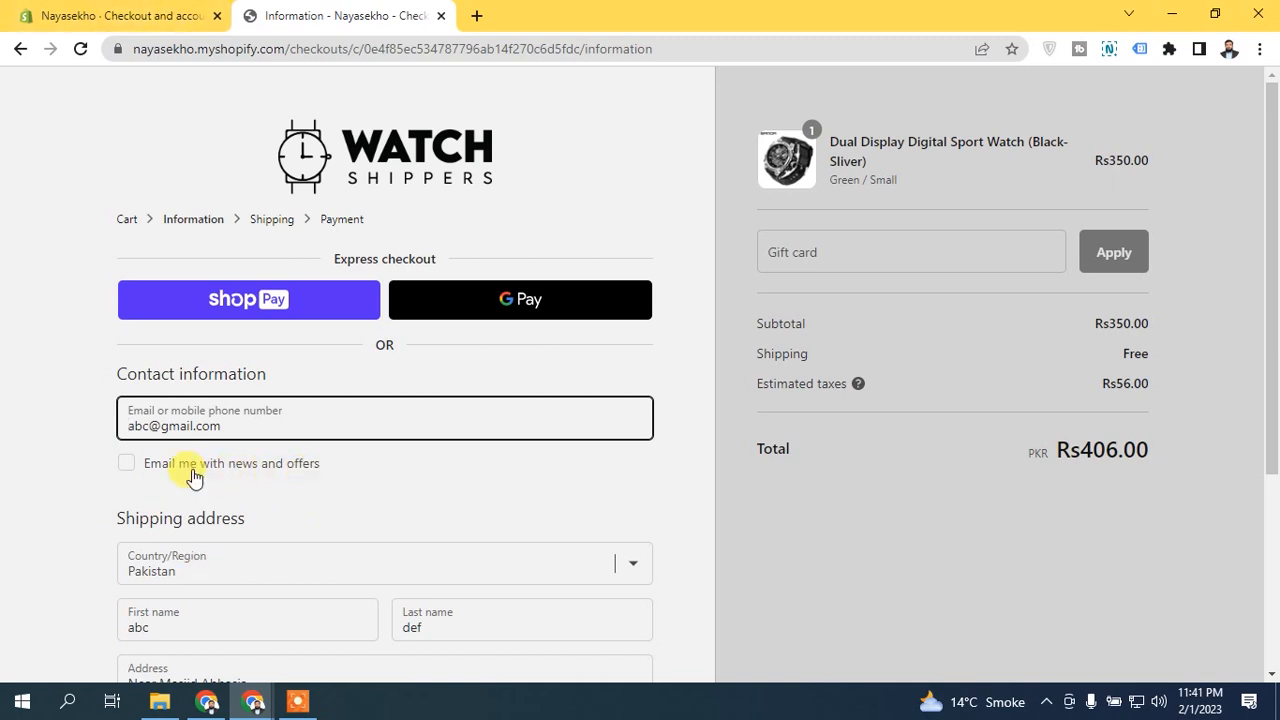
left_click(124, 468)
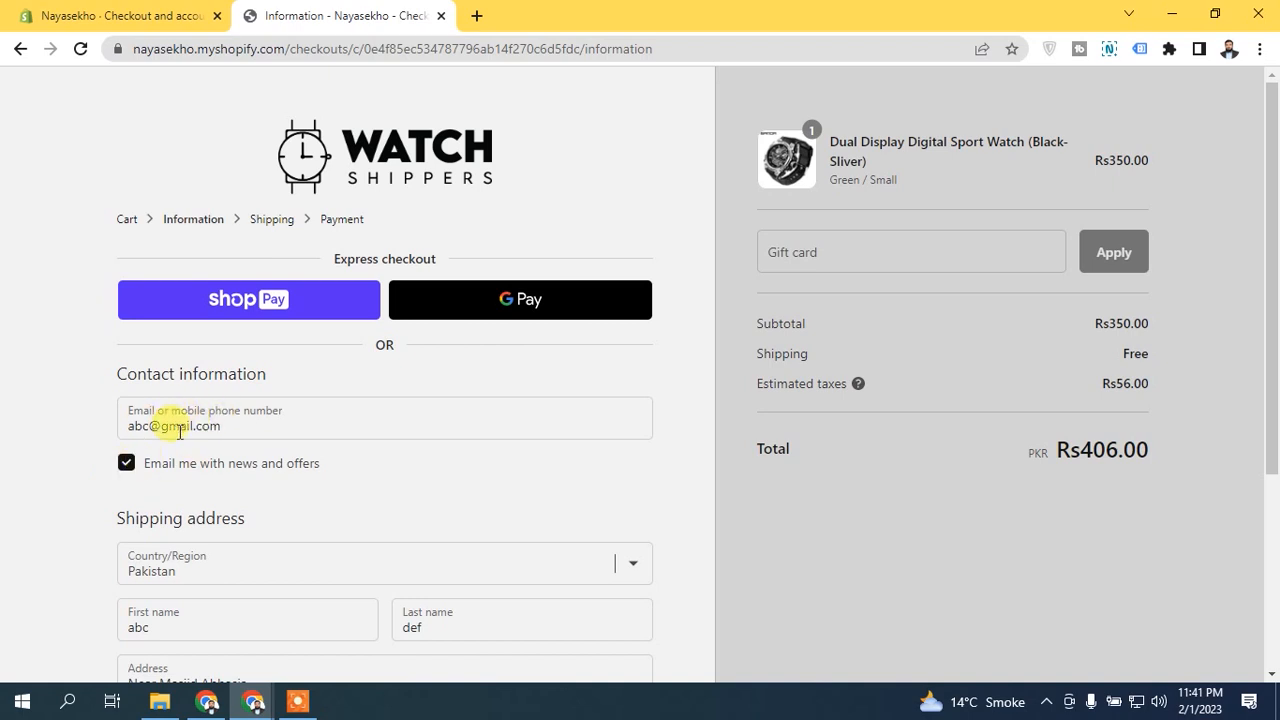
left_click(129, 465)
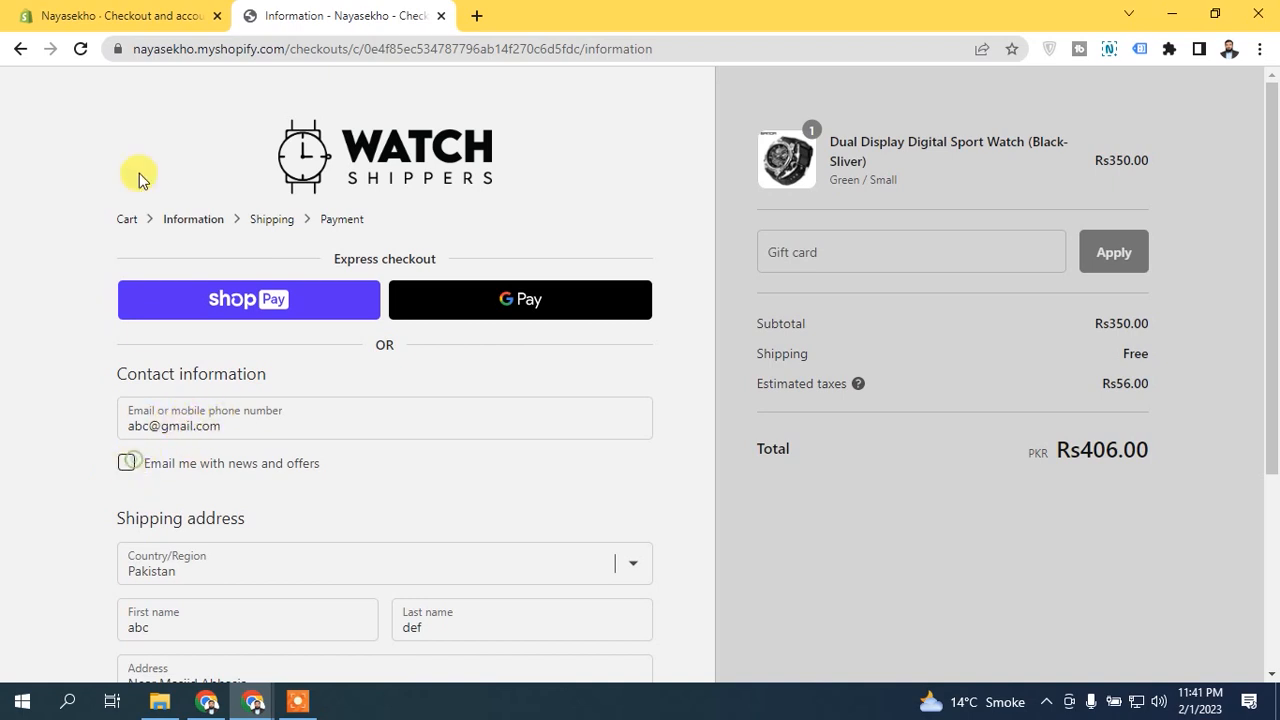
Step: In the admin's Marketing options, try enabling SMS sign-up and turn it back off
left_click(141, 5)
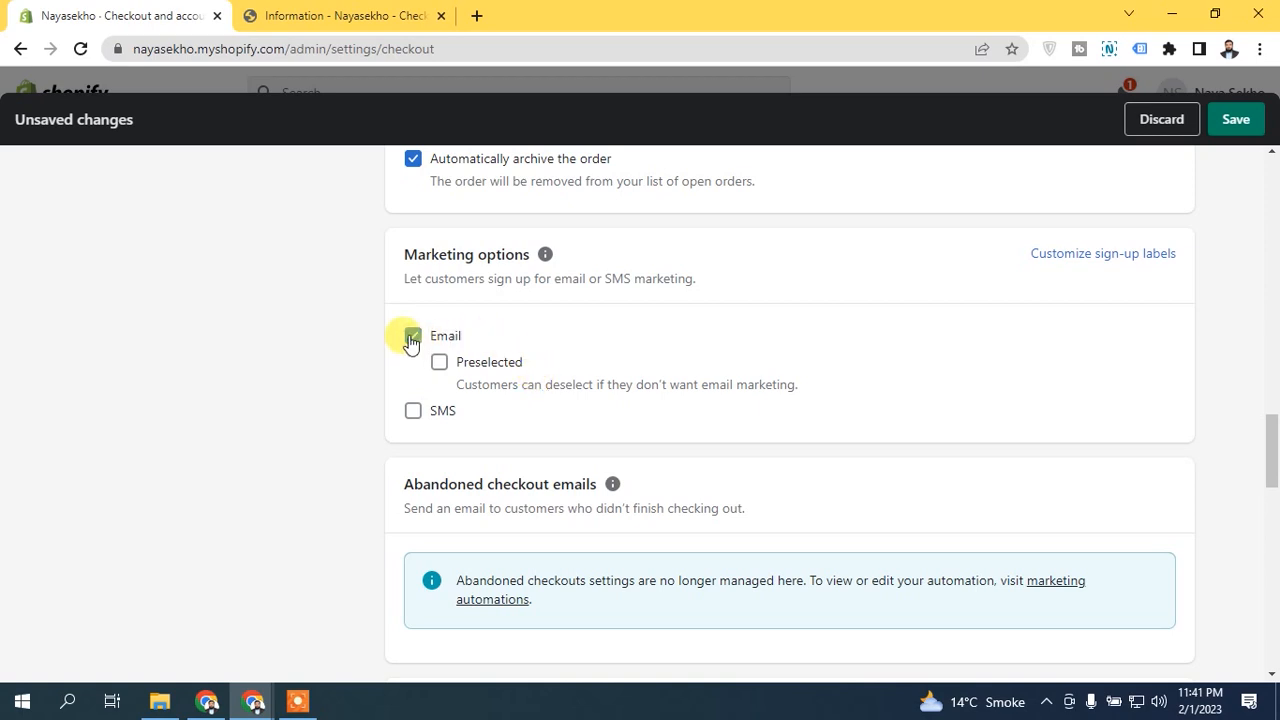
left_click(410, 413)
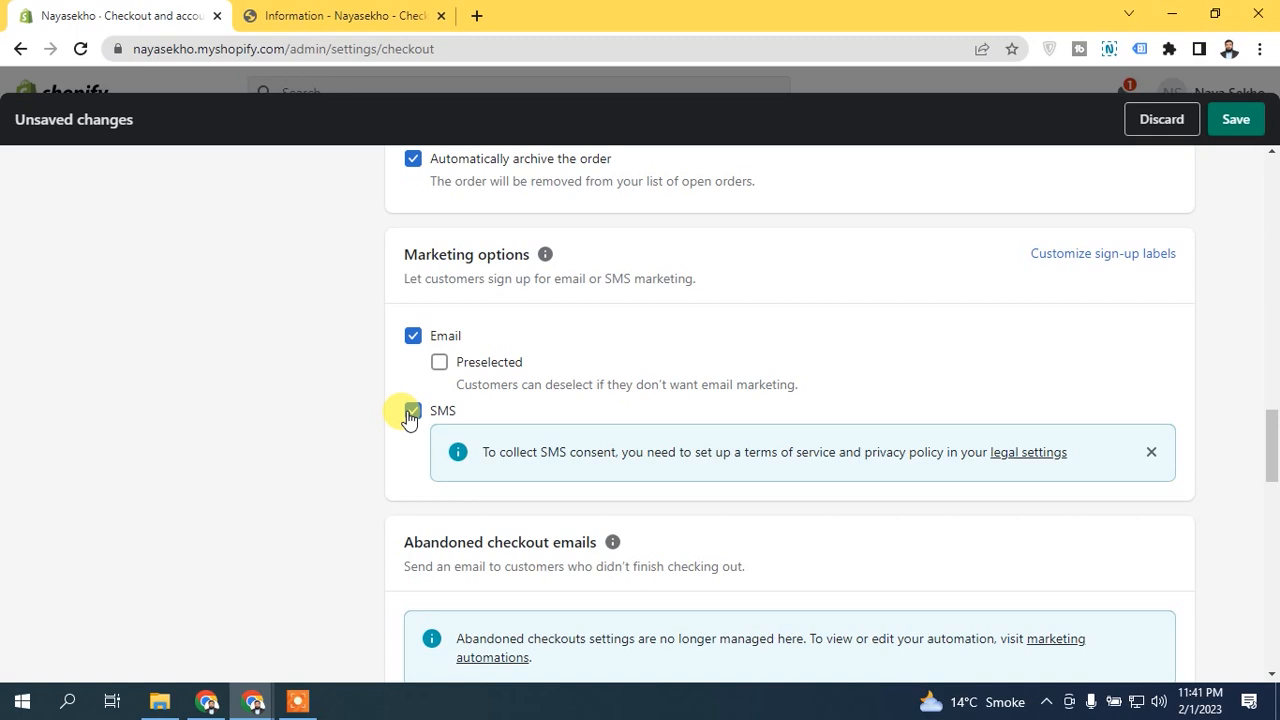
left_click(410, 413)
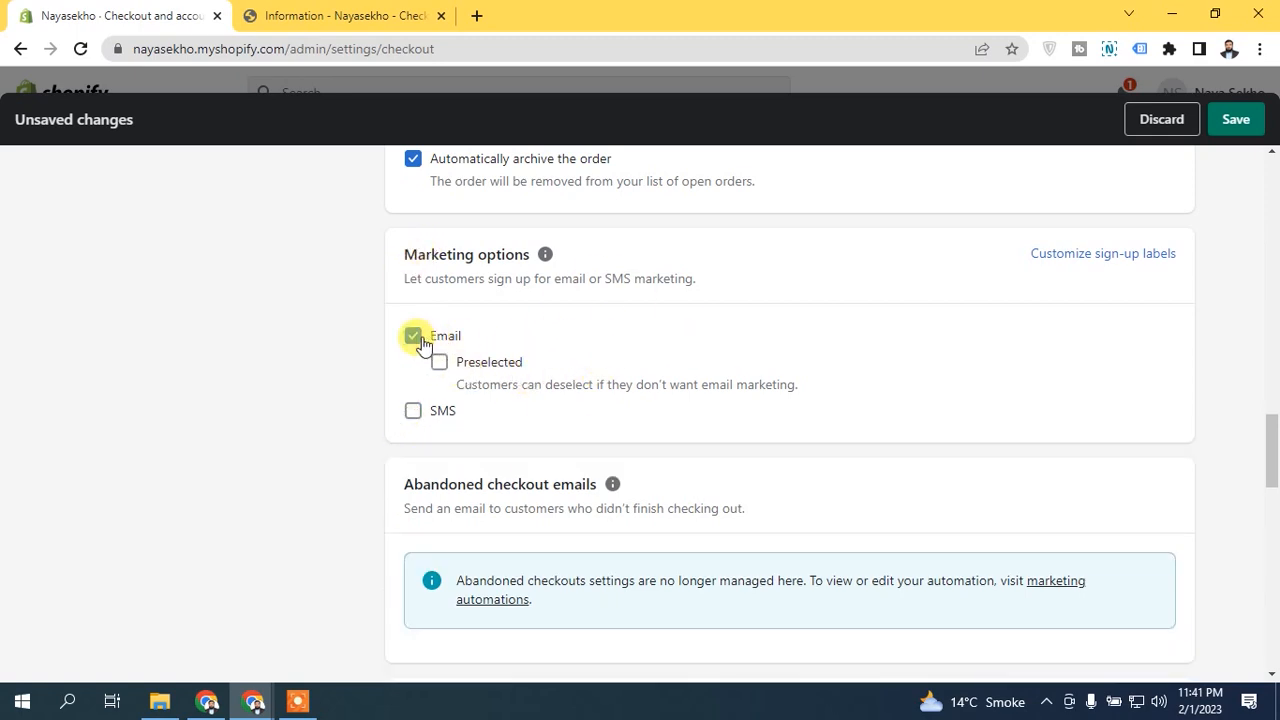
Step: On the storefront's Information page, test the Email me with news and offers option again, leaving it deselected
left_click(340, 15)
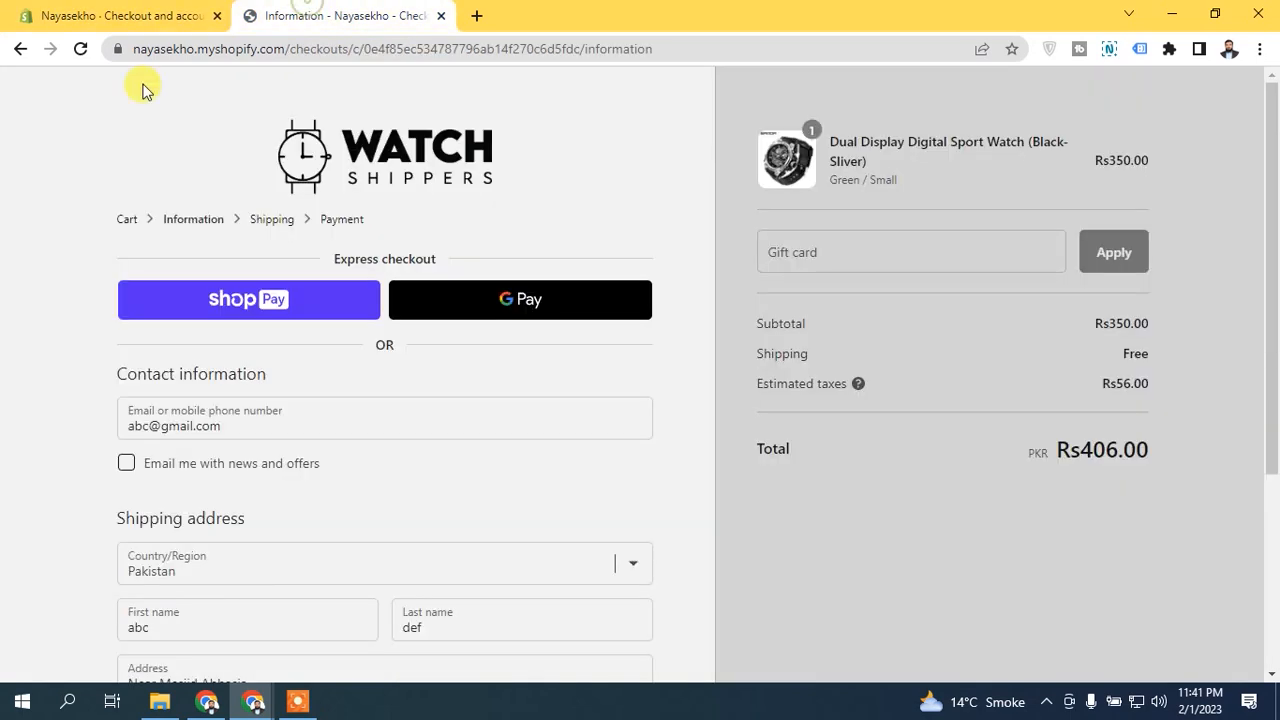
left_click(131, 470)
left_click(135, 473)
Step: In the admin's Marketing options, set the email marketing sign-up to Preselected and save
left_click(155, 12)
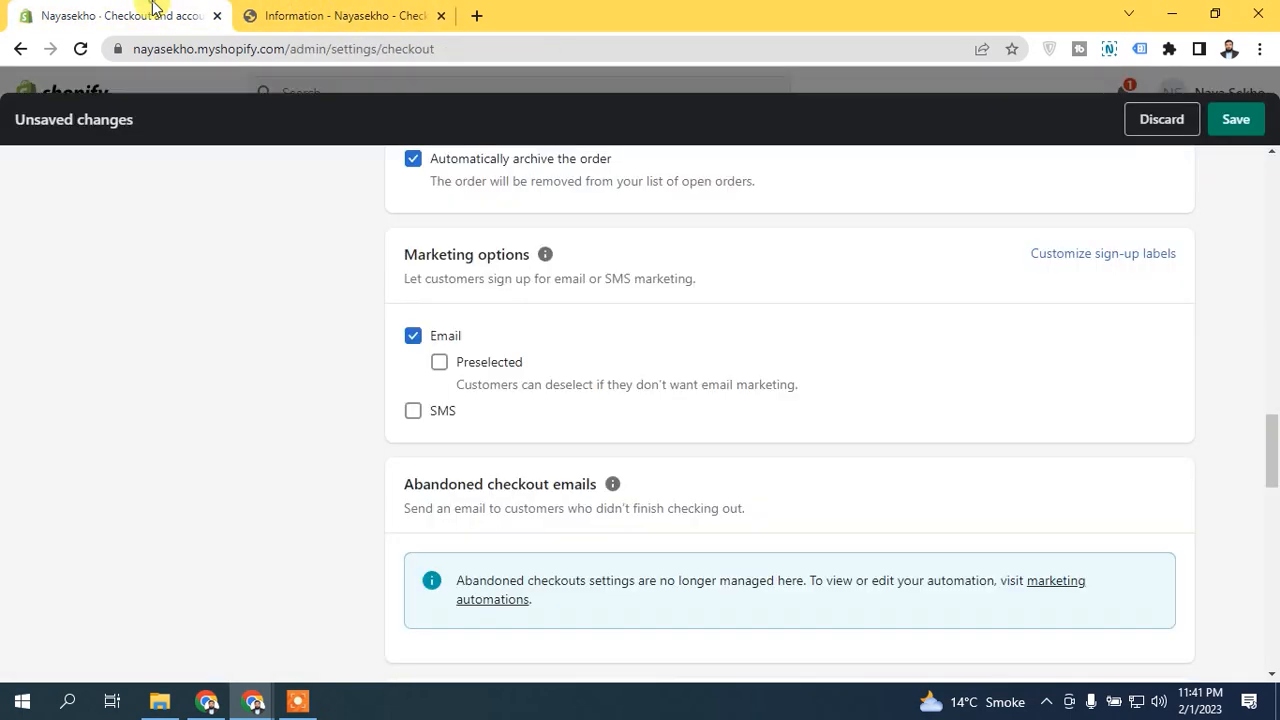
left_click(438, 364)
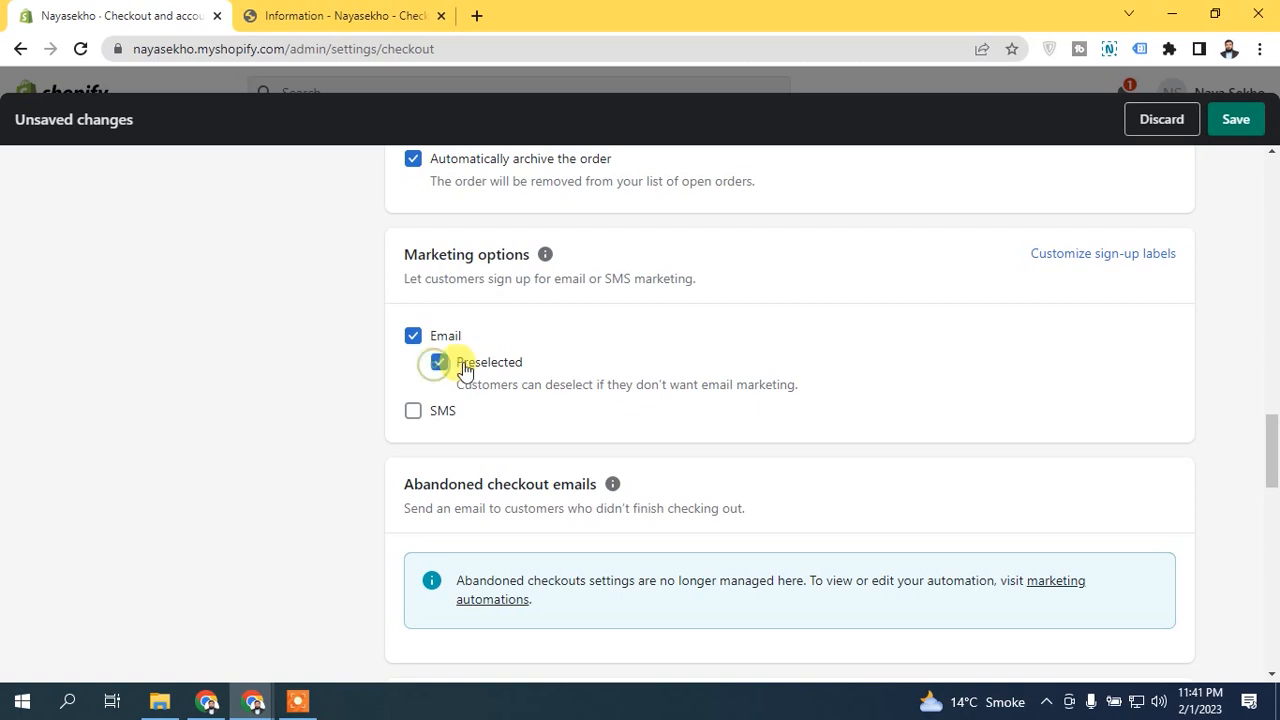
left_click(1235, 119)
Step: Return to the storefront checkout and check how the news and offers email option can be deselected and reselected
left_click(300, 15)
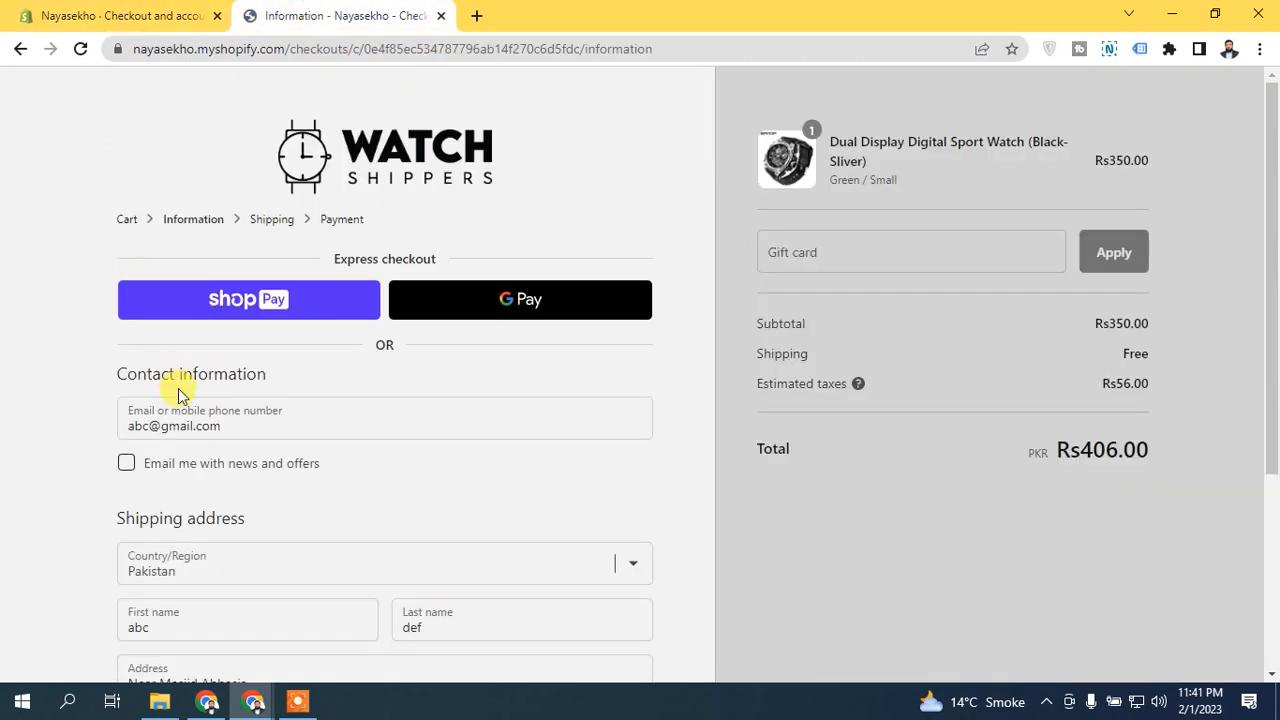
left_click(125, 462)
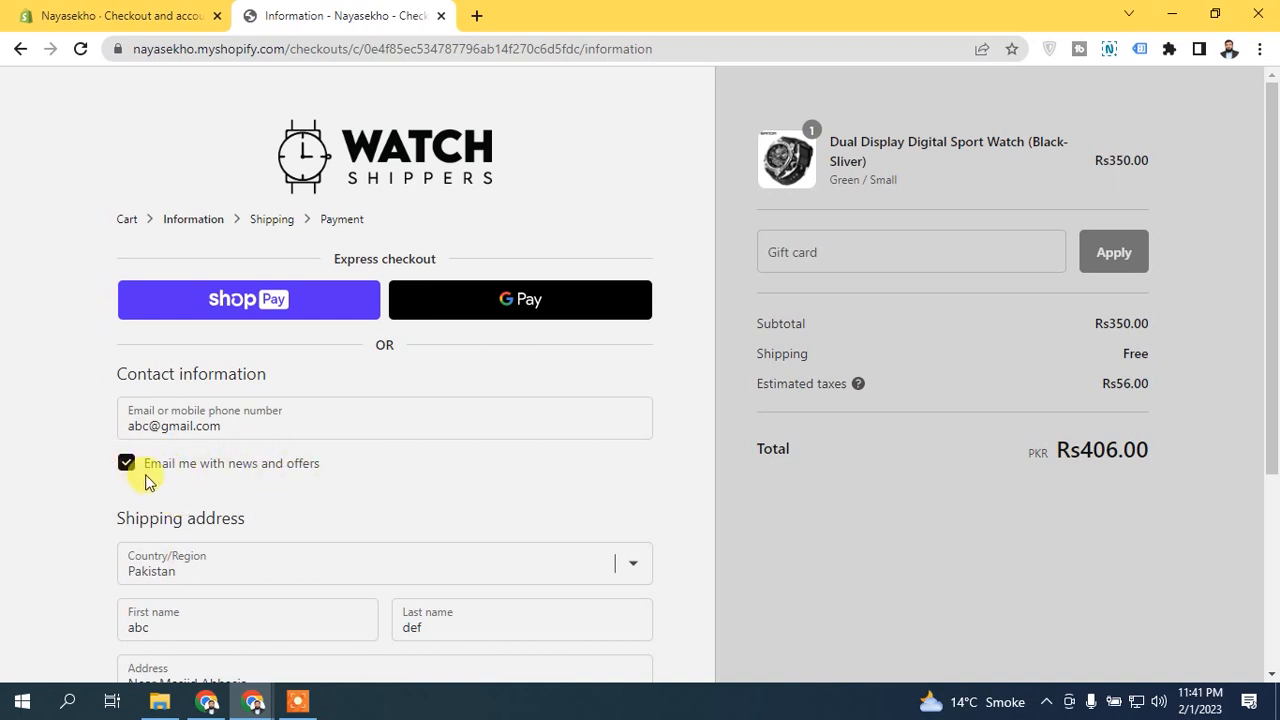
left_click(130, 468)
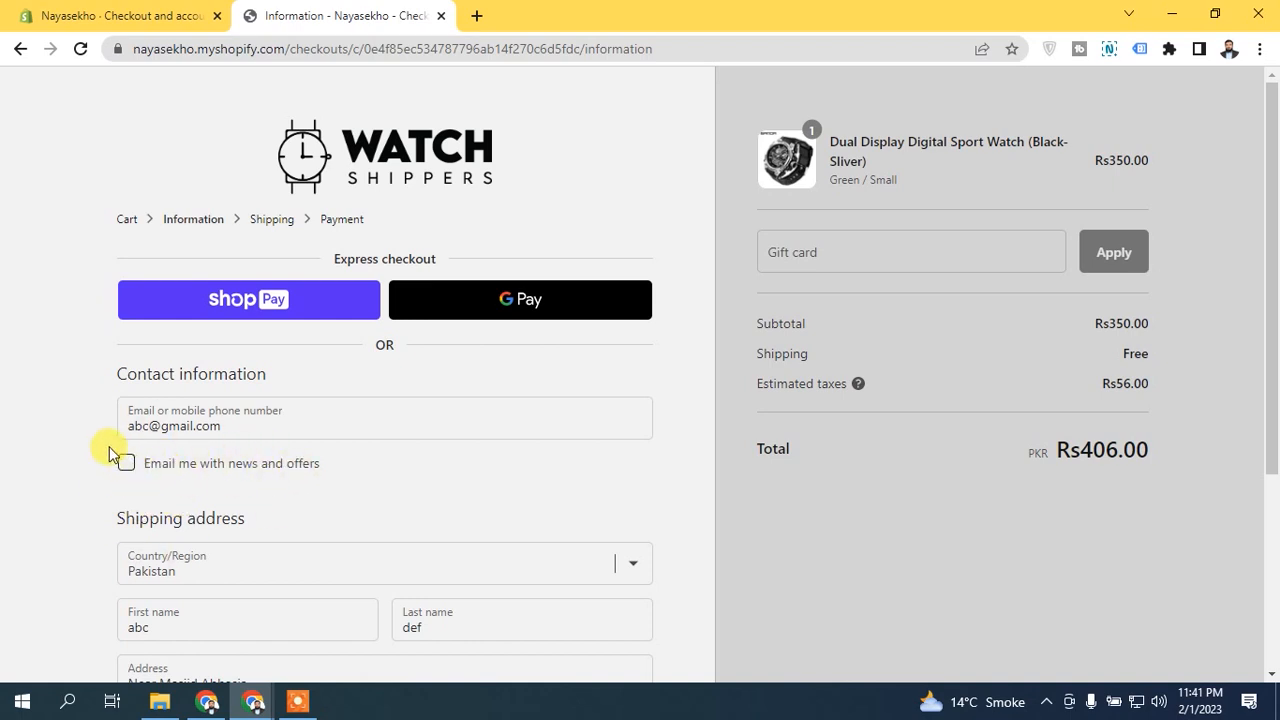
left_click(125, 467)
Step: Review the admin's Preselected, Abandoned checkout emails and Order status page settings alongside the customer details on the storefront's Information page
left_click(150, 16)
left_click(438, 361)
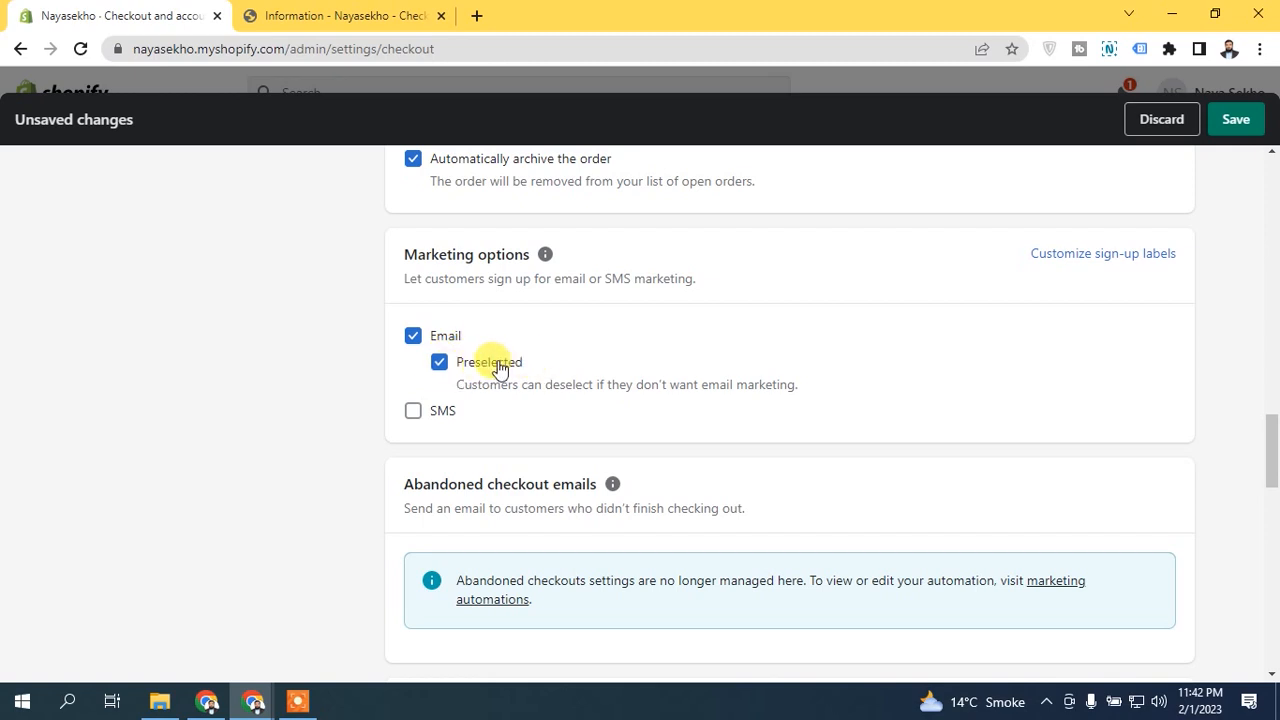
left_click_drag(1275, 450, 1276, 479)
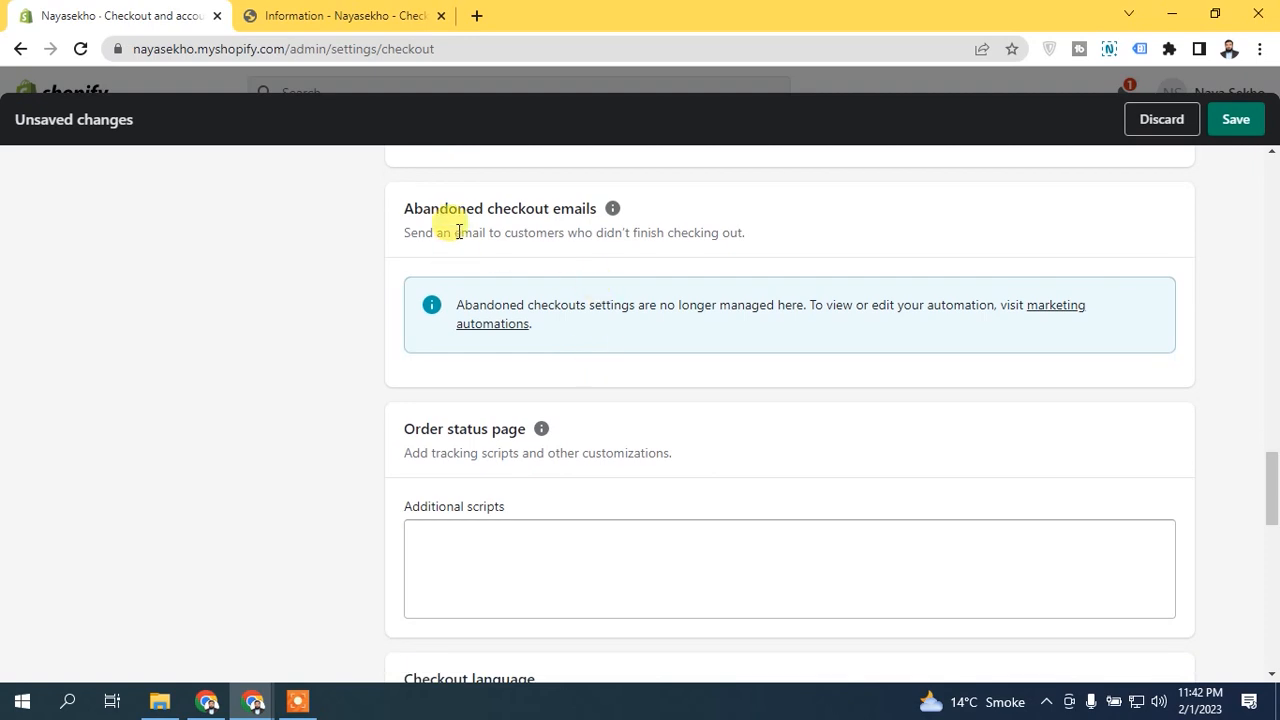
left_click(428, 12)
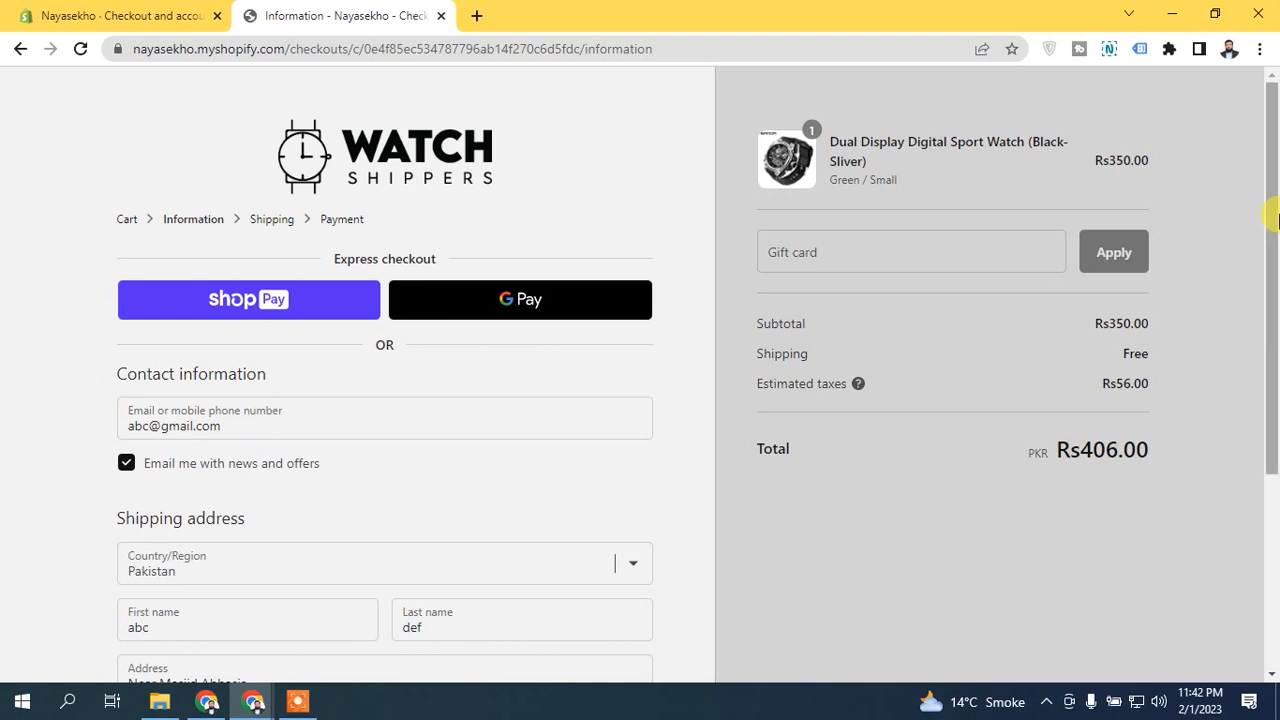
left_click_drag(1276, 220, 1276, 390)
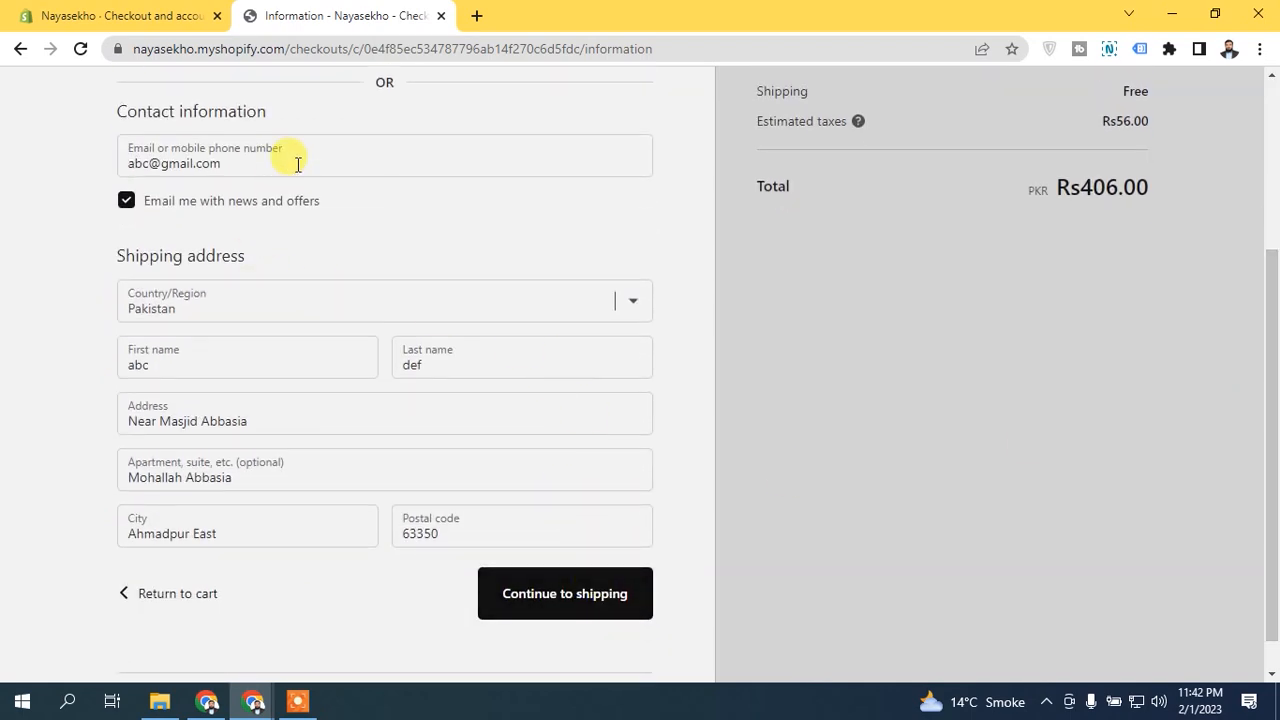
left_click(114, 12)
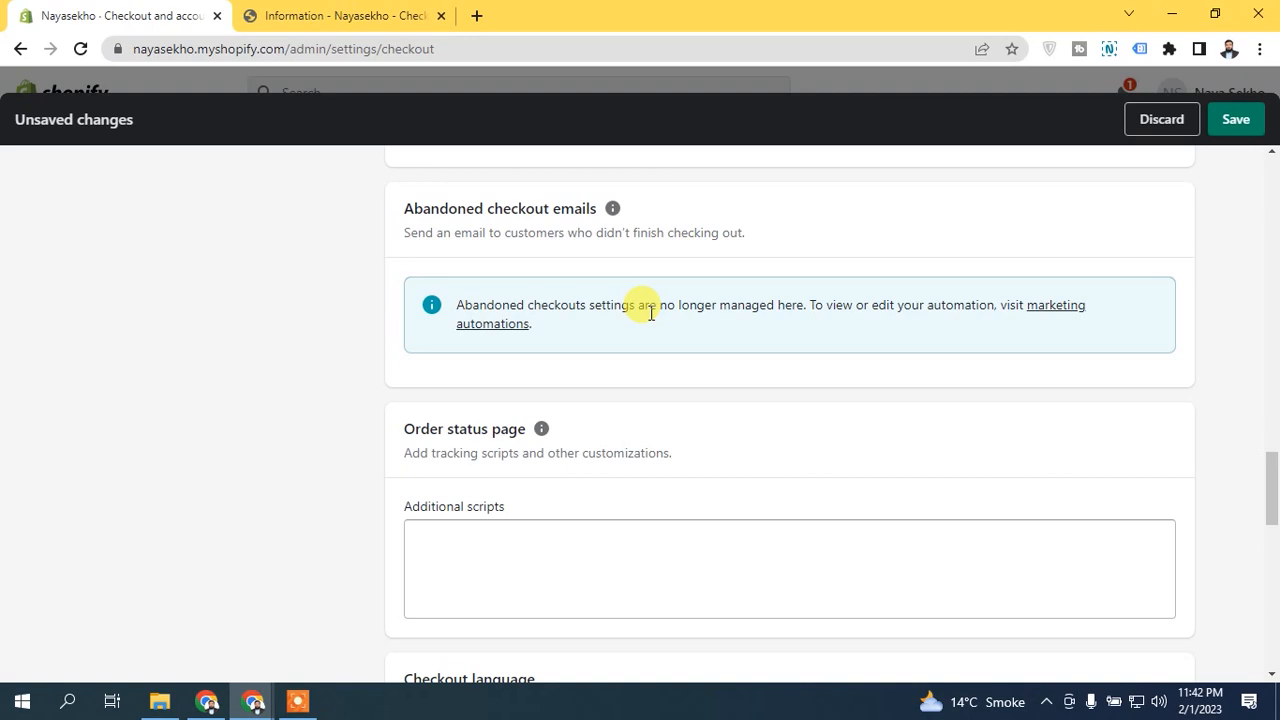
left_click_drag(1267, 474, 1256, 514)
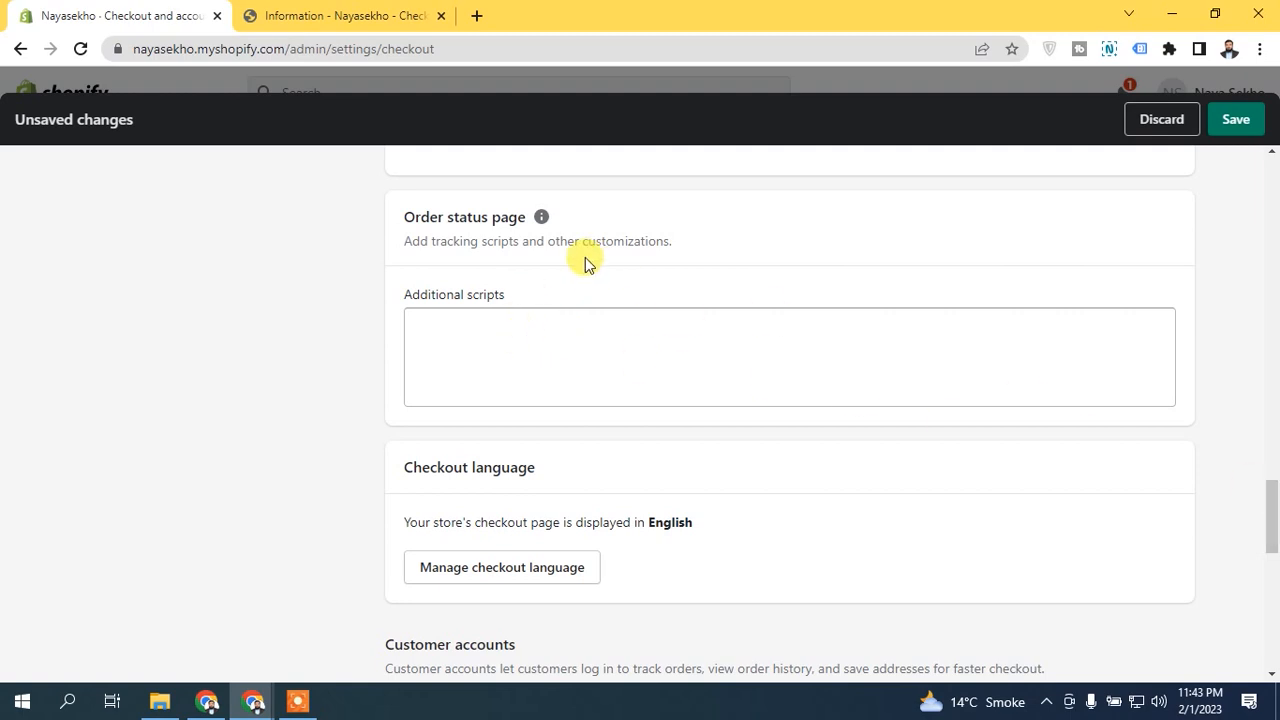
Step: Review the admin's Checkout language setting alongside the language of the storefront's Information page
left_click_drag(1270, 508, 1268, 545)
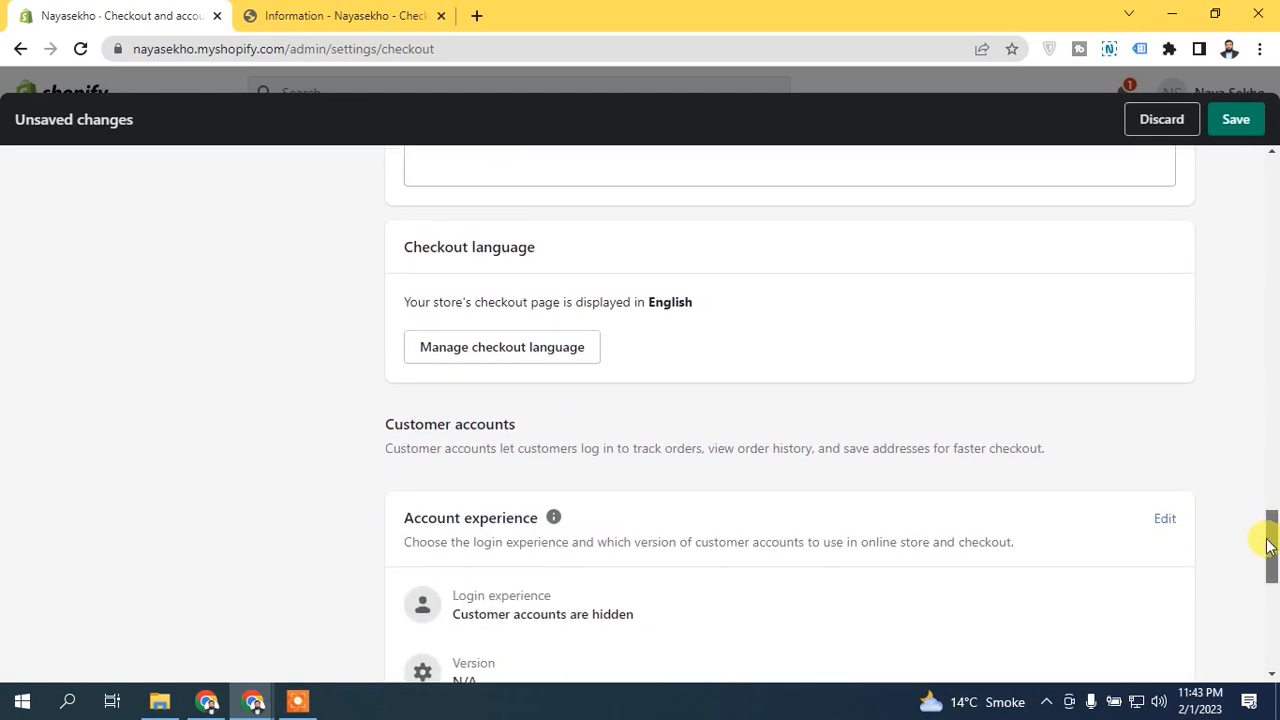
left_click(300, 12)
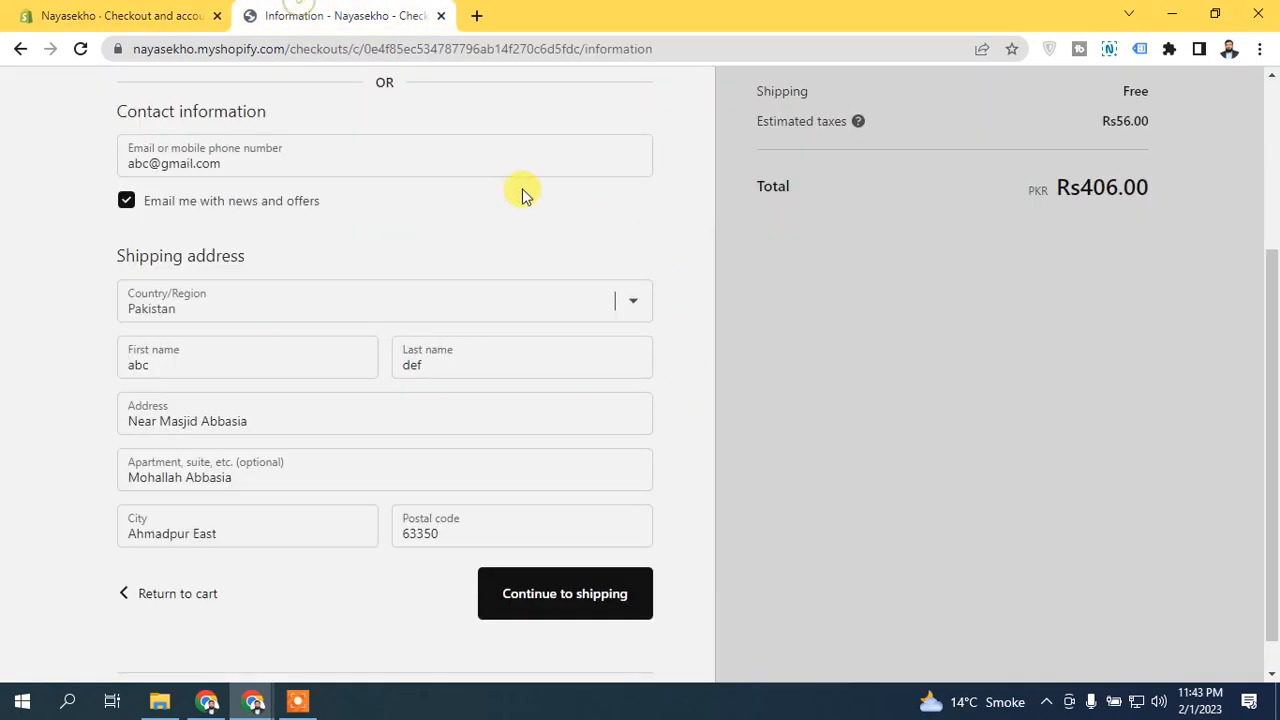
left_click(94, 10)
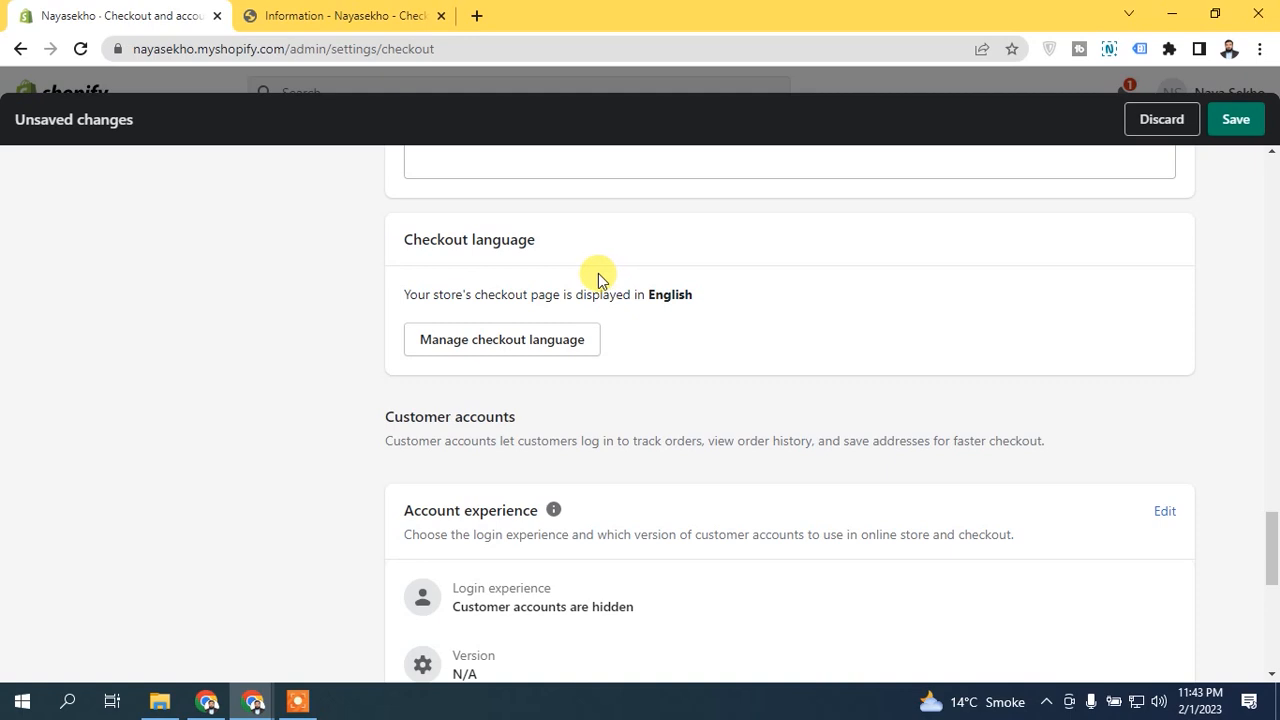
Step: Review the Account experience login setting in the admin and go from the storefront checkout to the store's home page to examine its header
scroll(1271, 550, "down", 2)
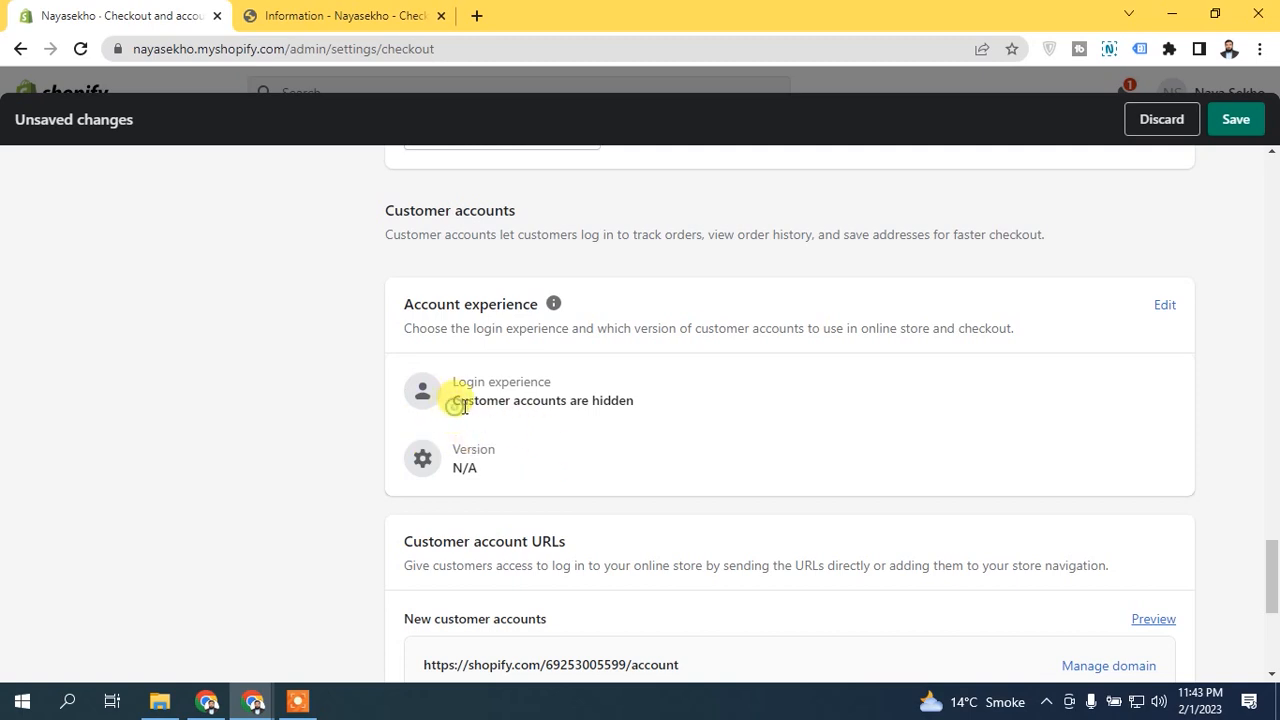
left_click_drag(455, 405, 654, 406)
left_click(594, 400)
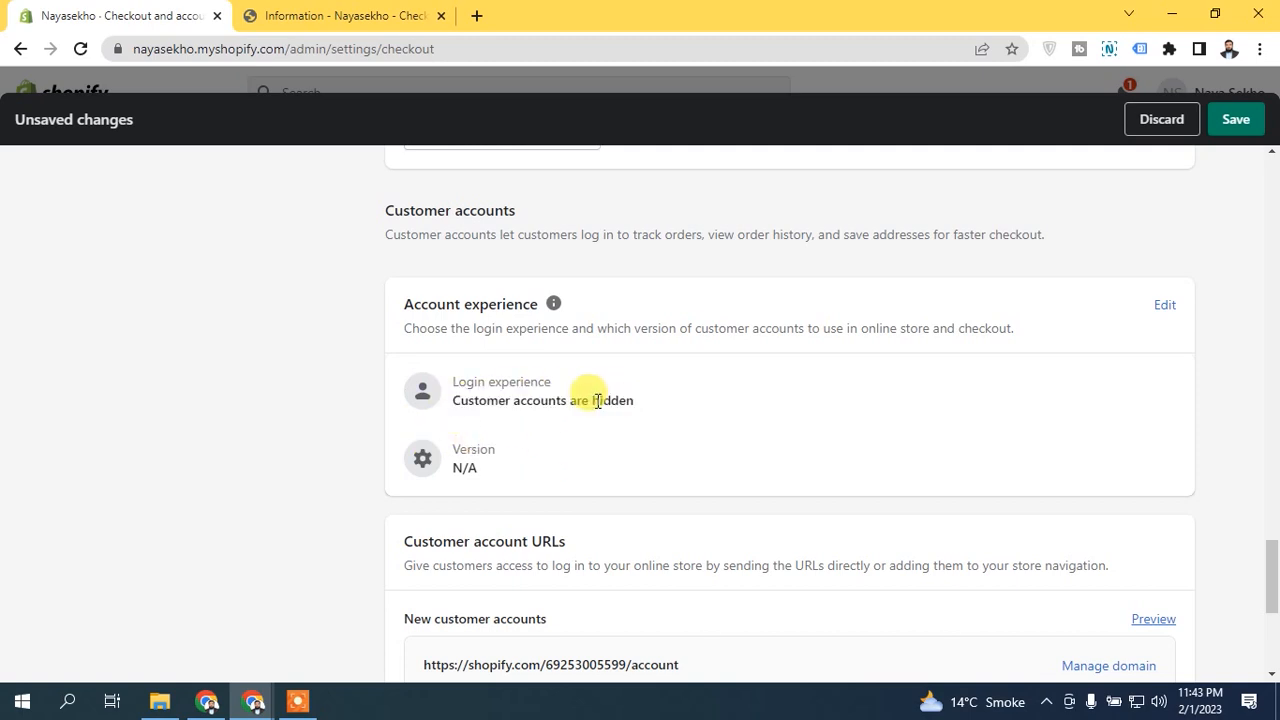
left_click(337, 12)
scroll(322, 150, "up", 3)
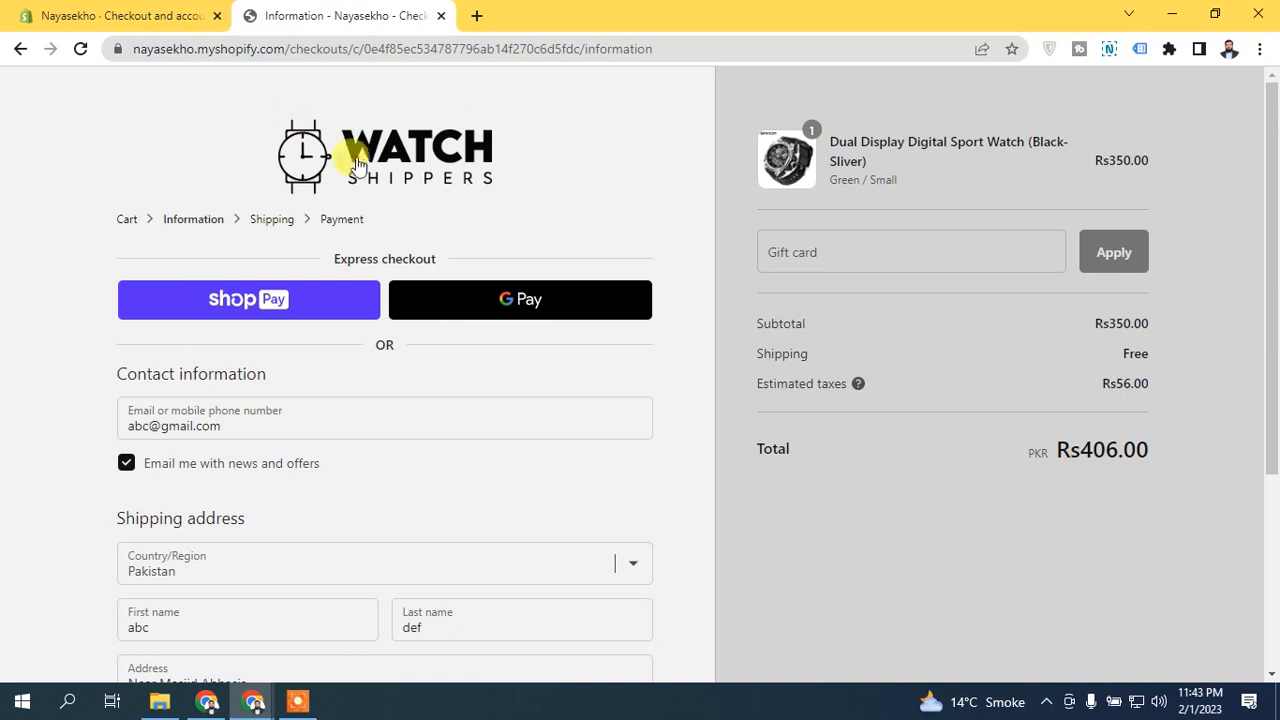
left_click(322, 150)
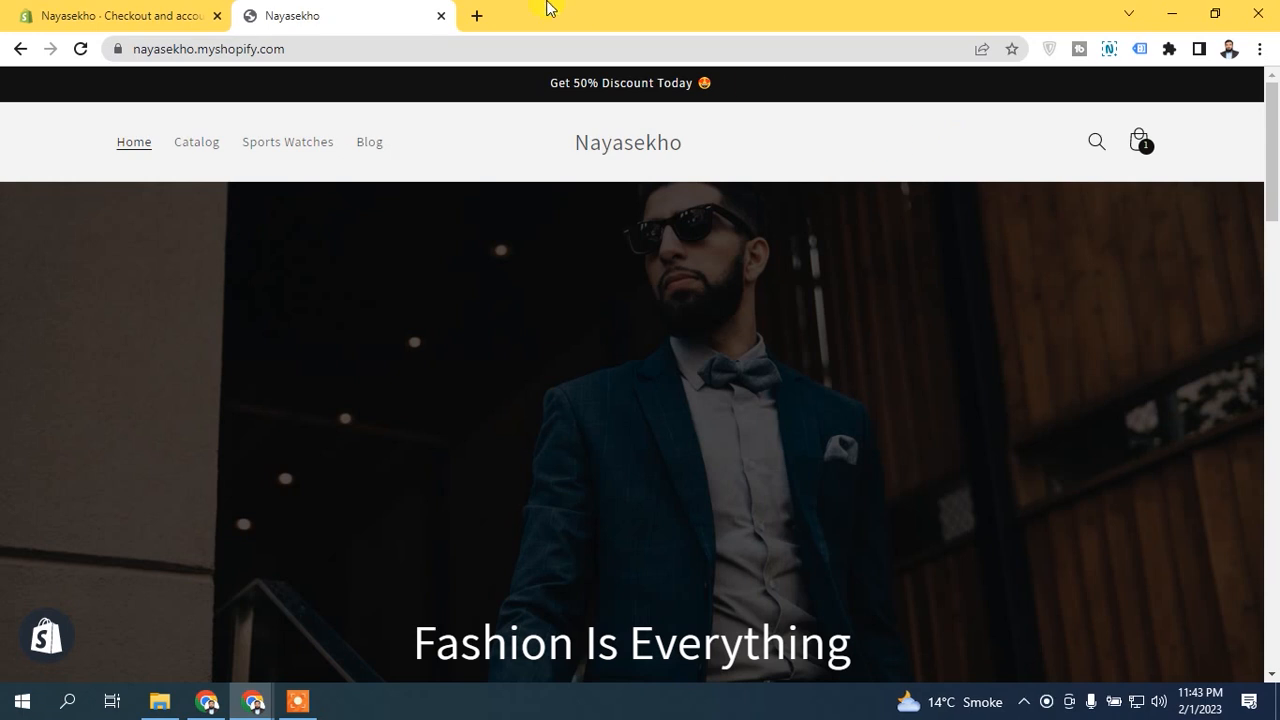
Step: In the admin's Account experience settings, enable the login link in the store header and at checkout, leaving required login before checkout deselected
left_click(140, 12)
left_click(1160, 310)
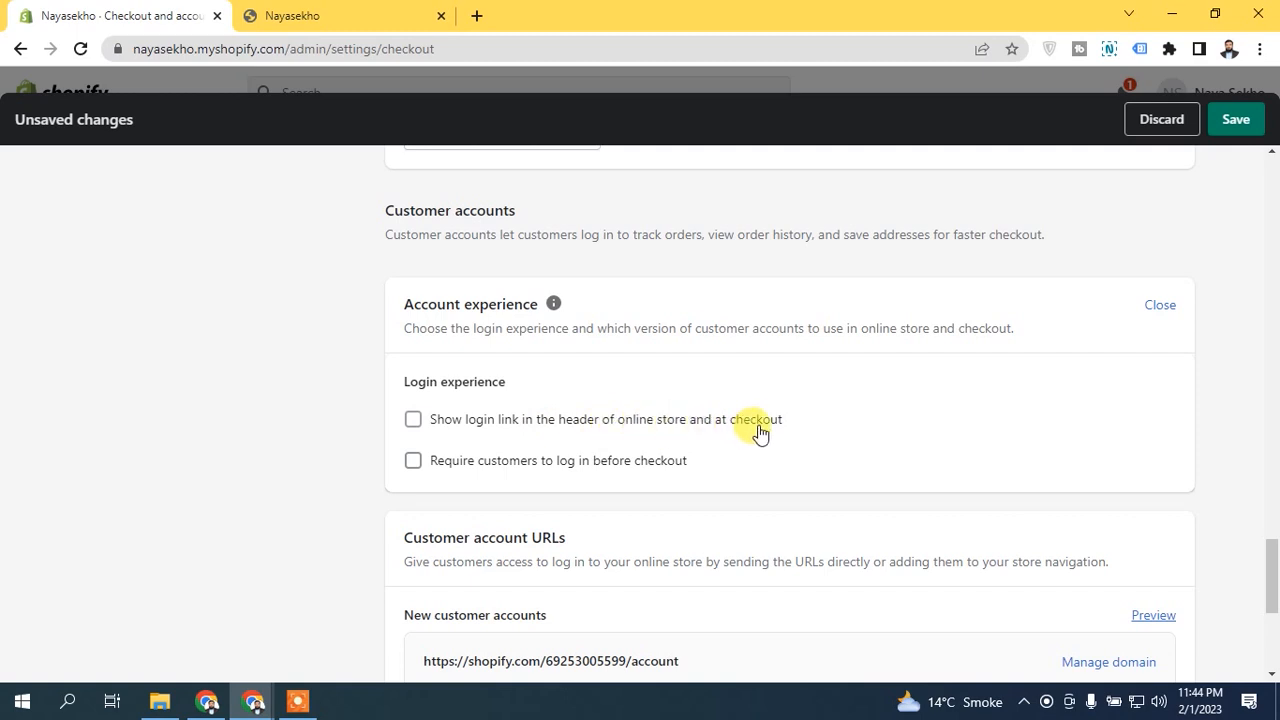
left_click(700, 423)
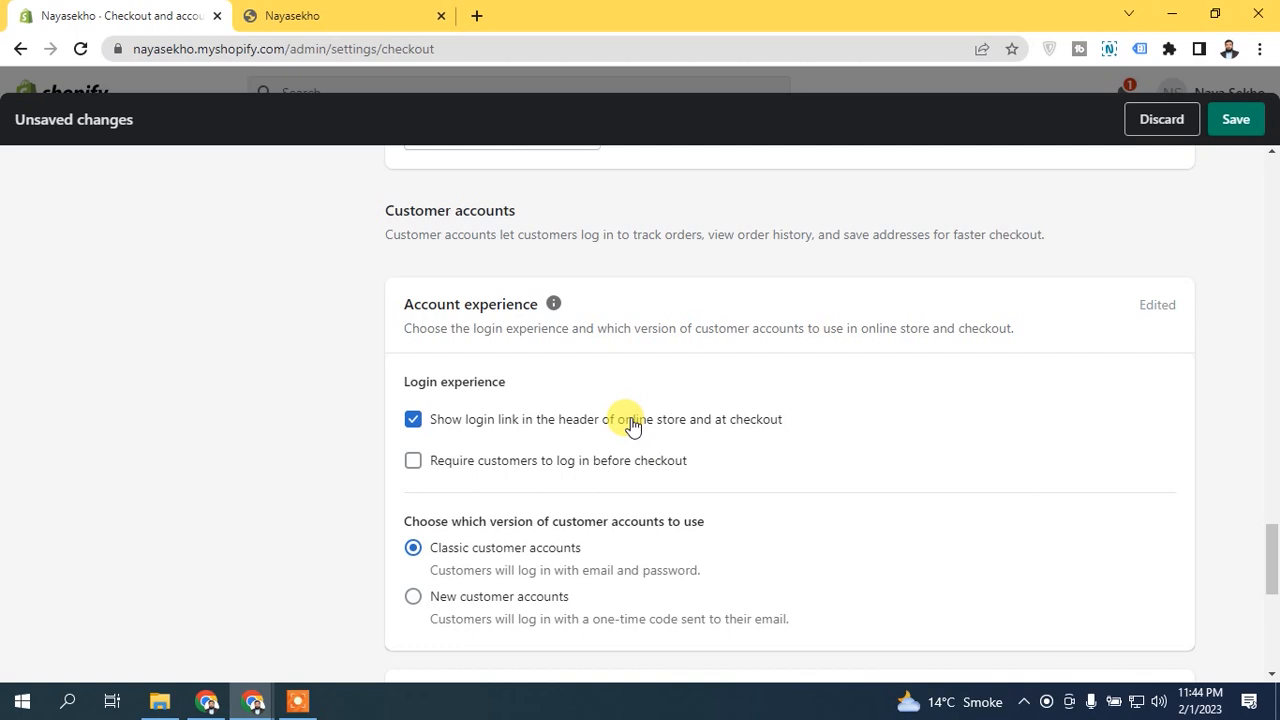
scroll(632, 425, "down", 2)
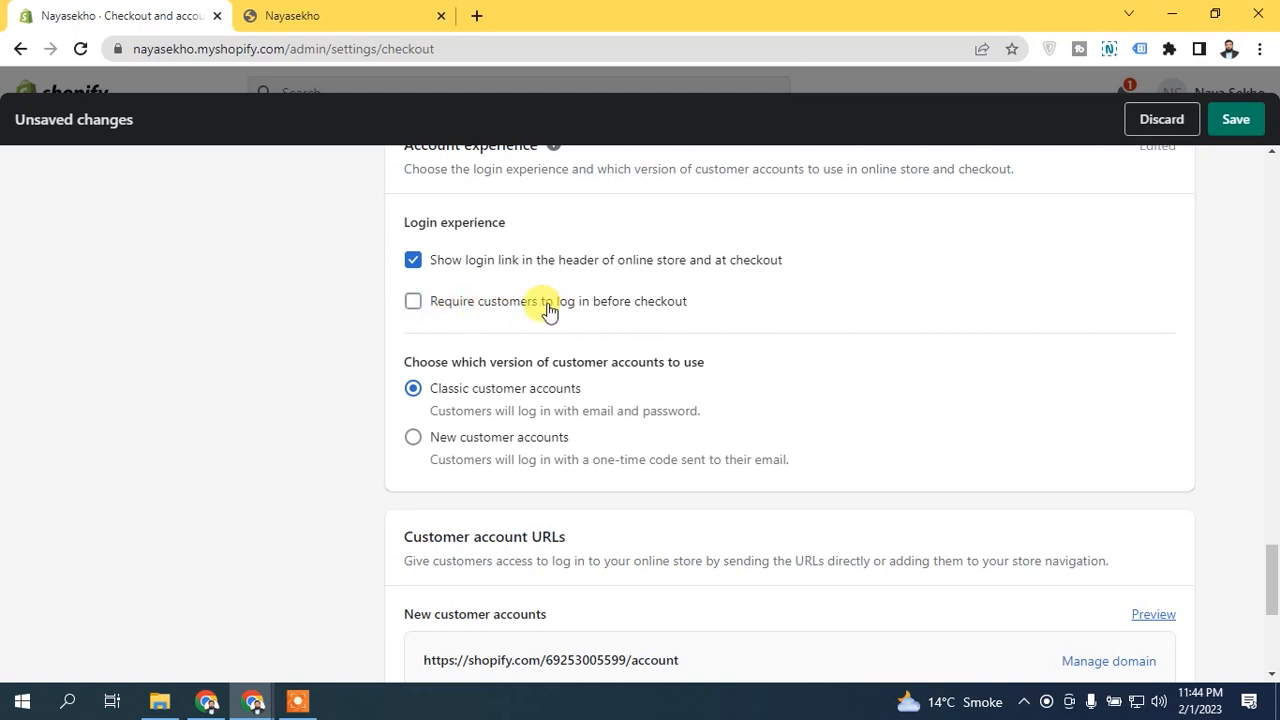
left_click(437, 306)
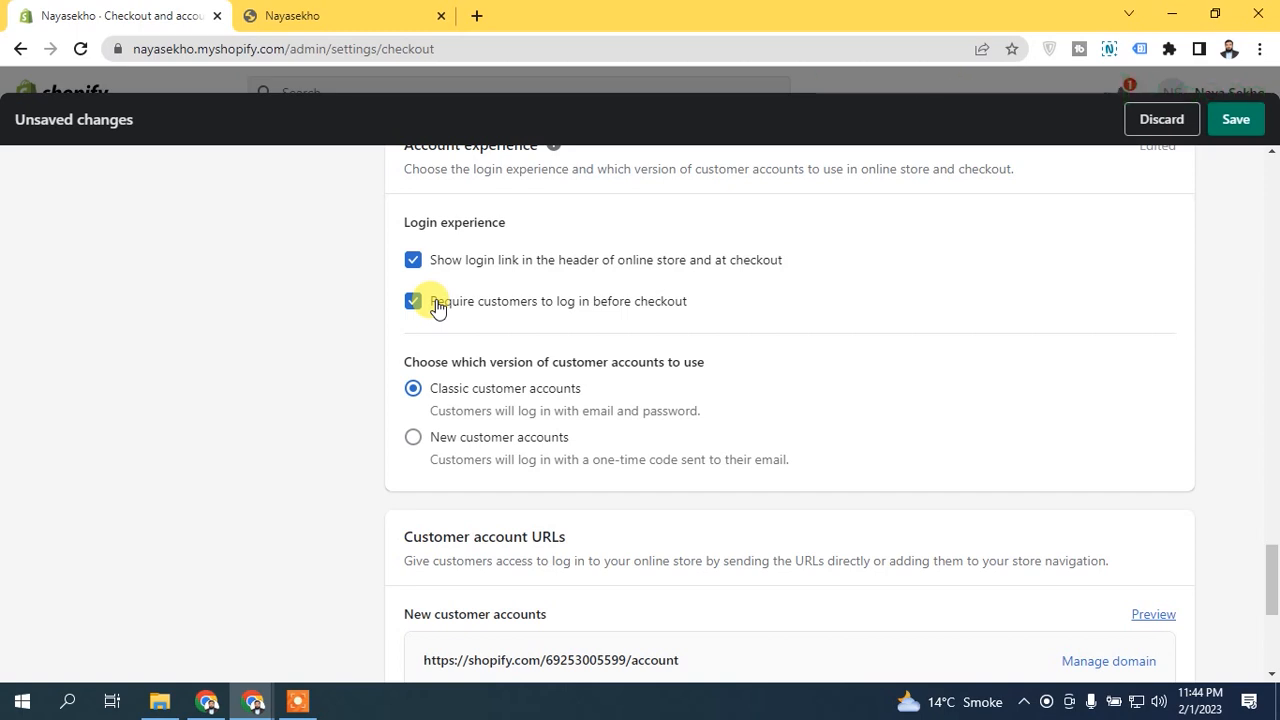
left_click(437, 308)
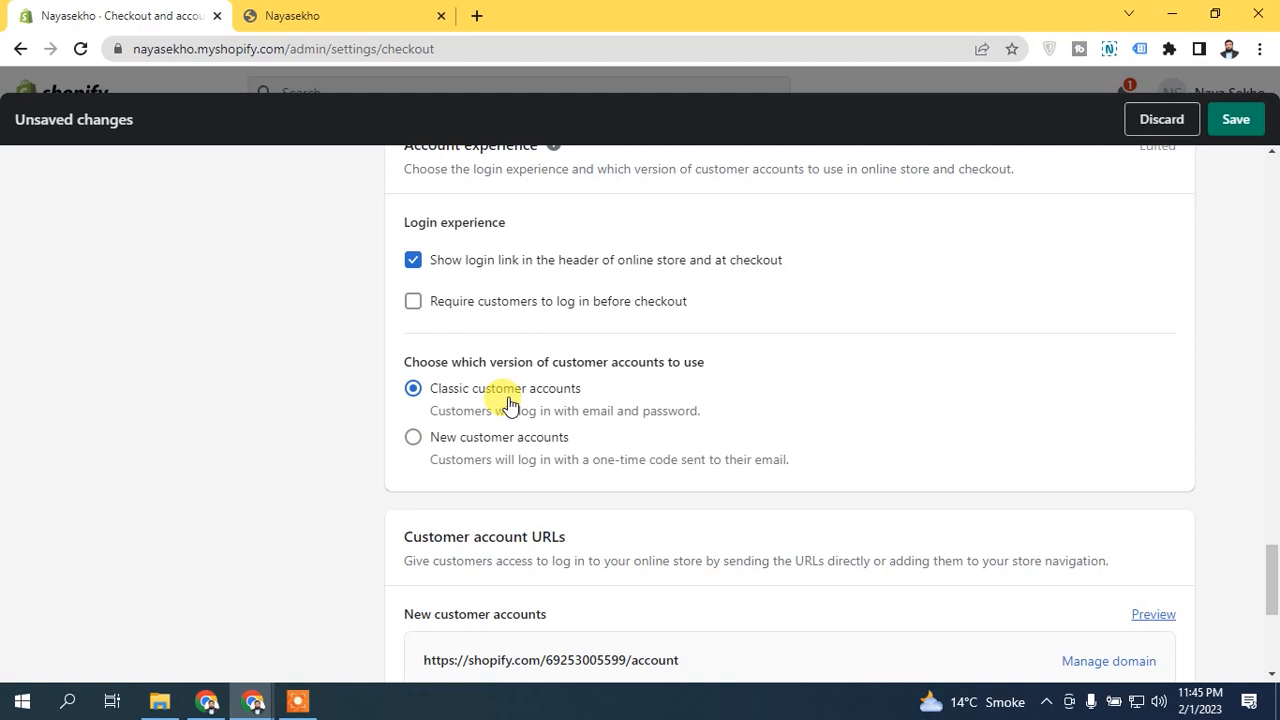
Step: Review the Customer account URLs for new and classic customer accounts
scroll(1262, 525, "down", 2)
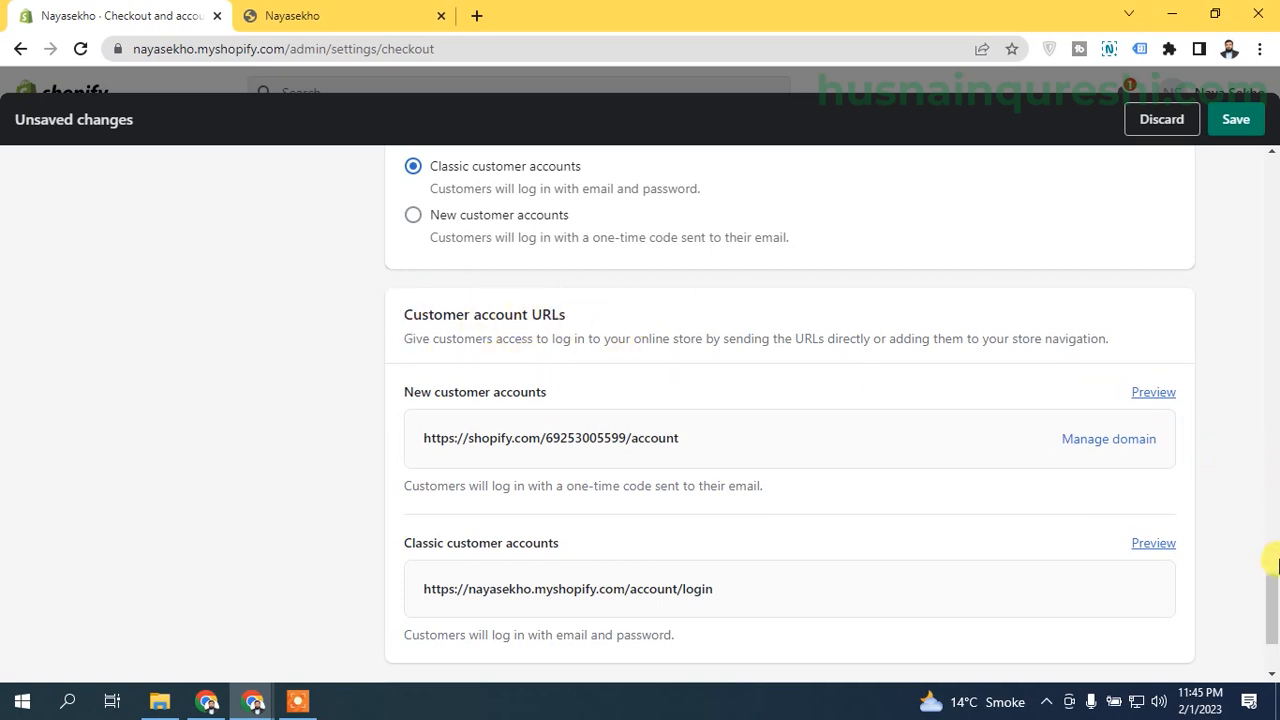
scroll(1275, 612, "down", 2)
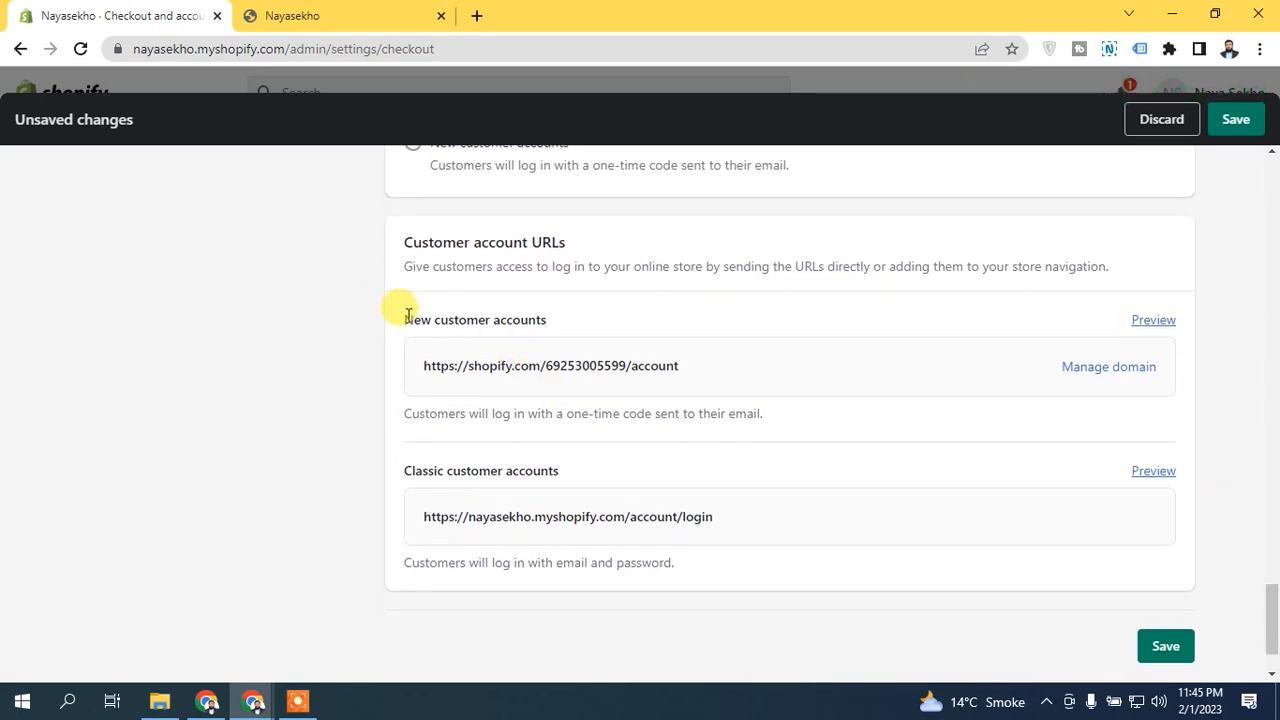
left_click_drag(403, 318, 670, 322)
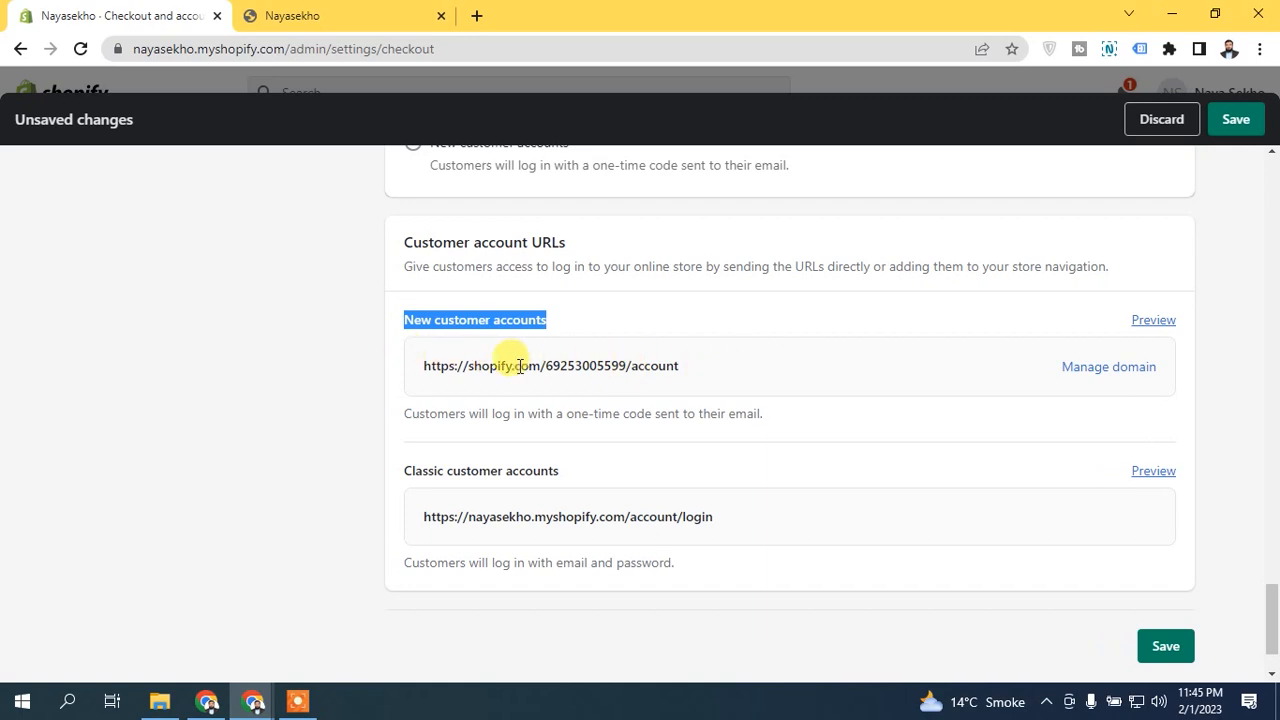
left_click_drag(513, 366, 684, 370)
left_click_drag(398, 481, 400, 514)
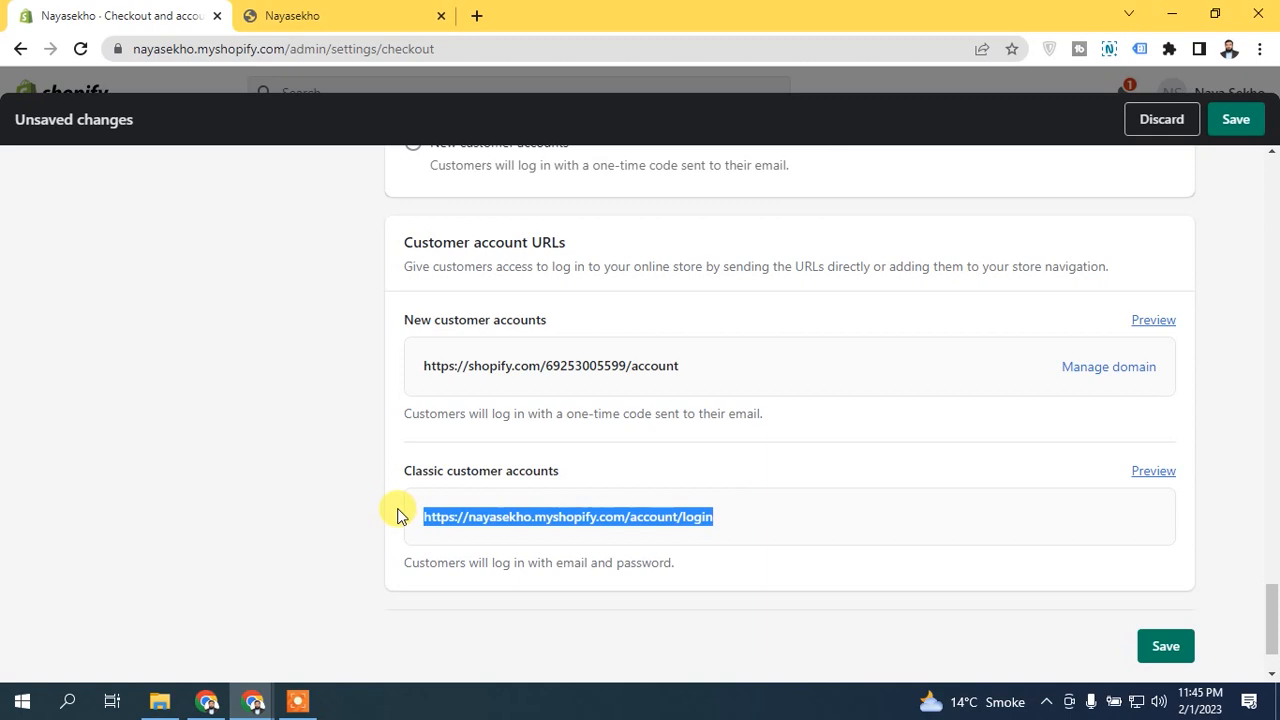
left_click(666, 511)
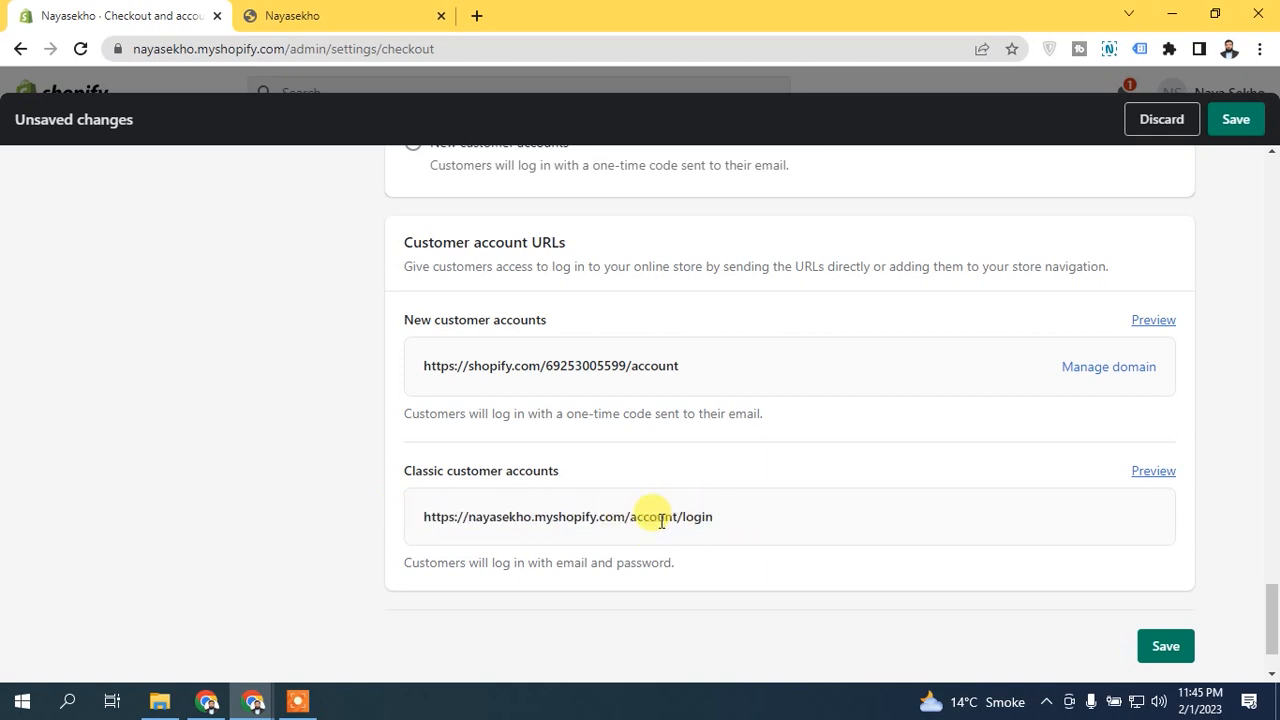
Step: Save the checkout settings and reload the storefront home page to check its header and footer for the login link
left_click_drag(1272, 607, 1273, 665)
left_click(1234, 120)
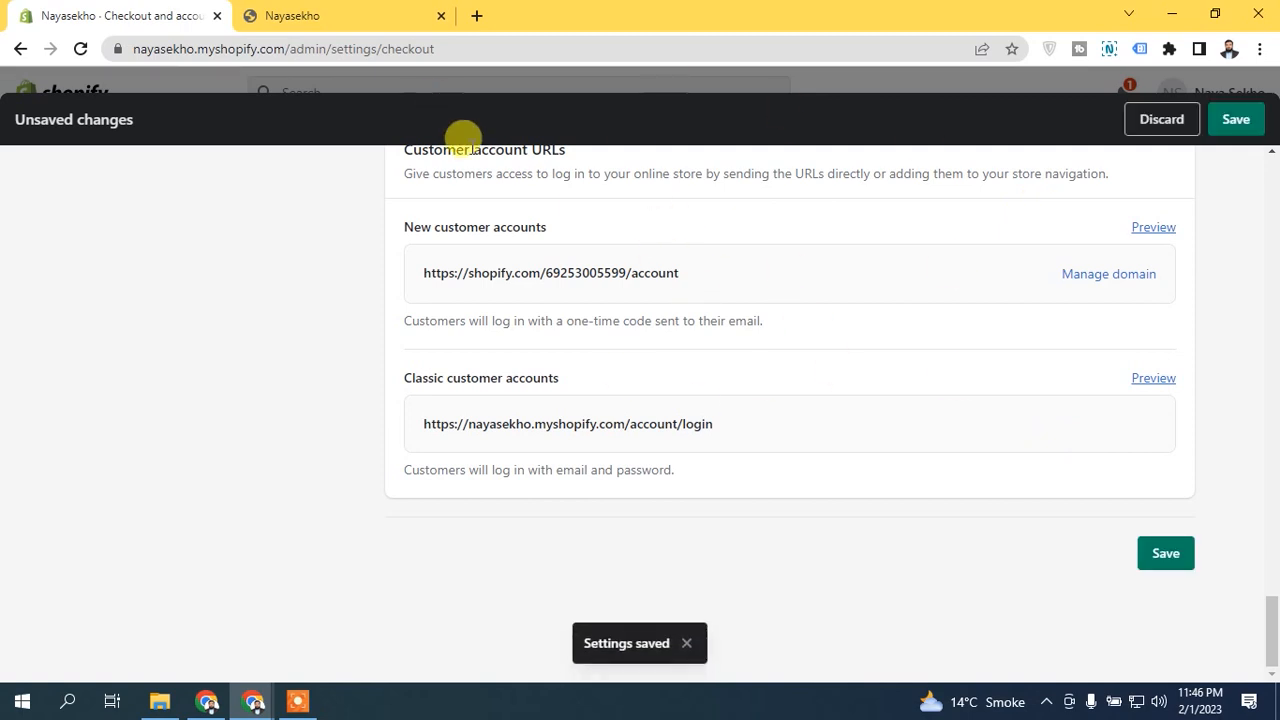
left_click(335, 15)
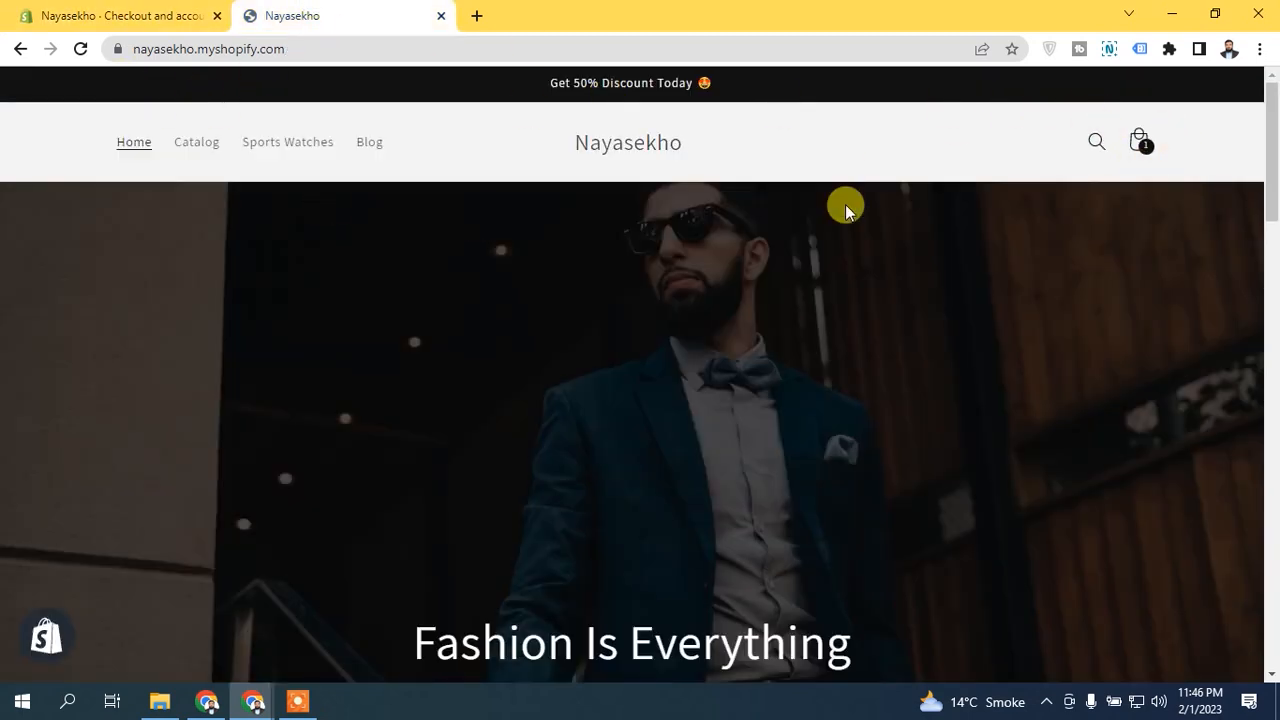
left_click(80, 48)
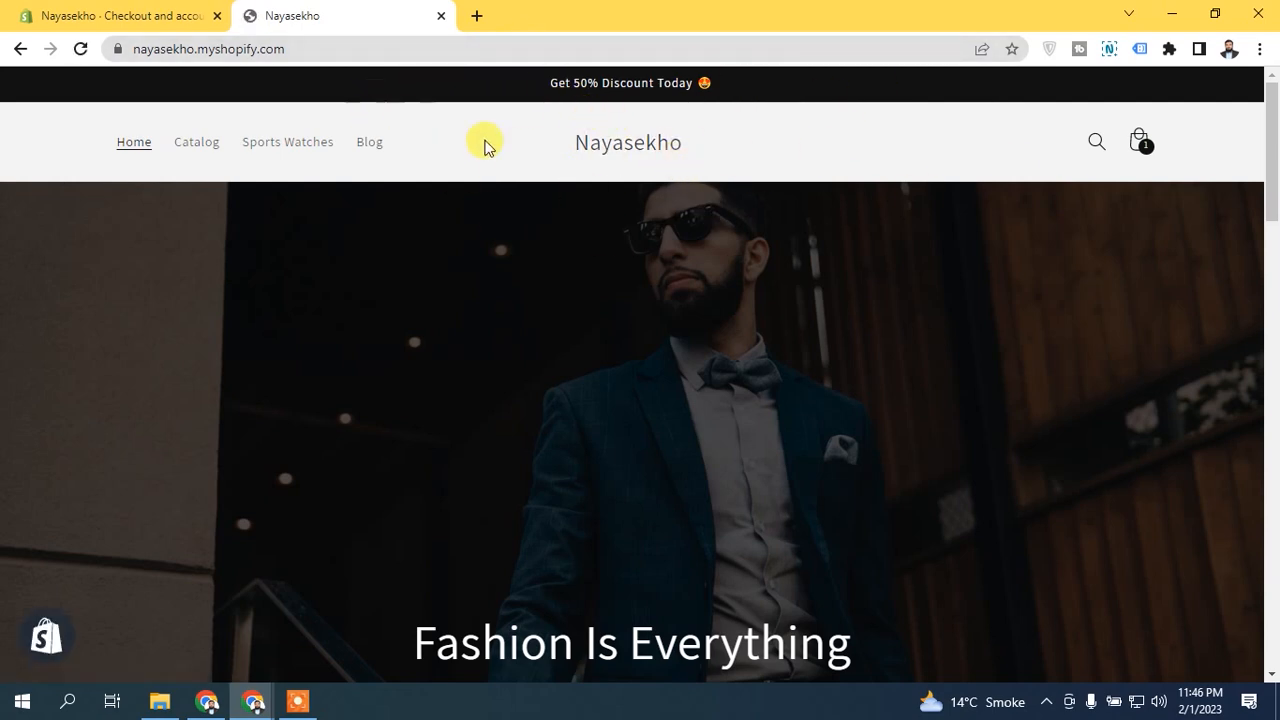
left_click_drag(1272, 150, 1275, 592)
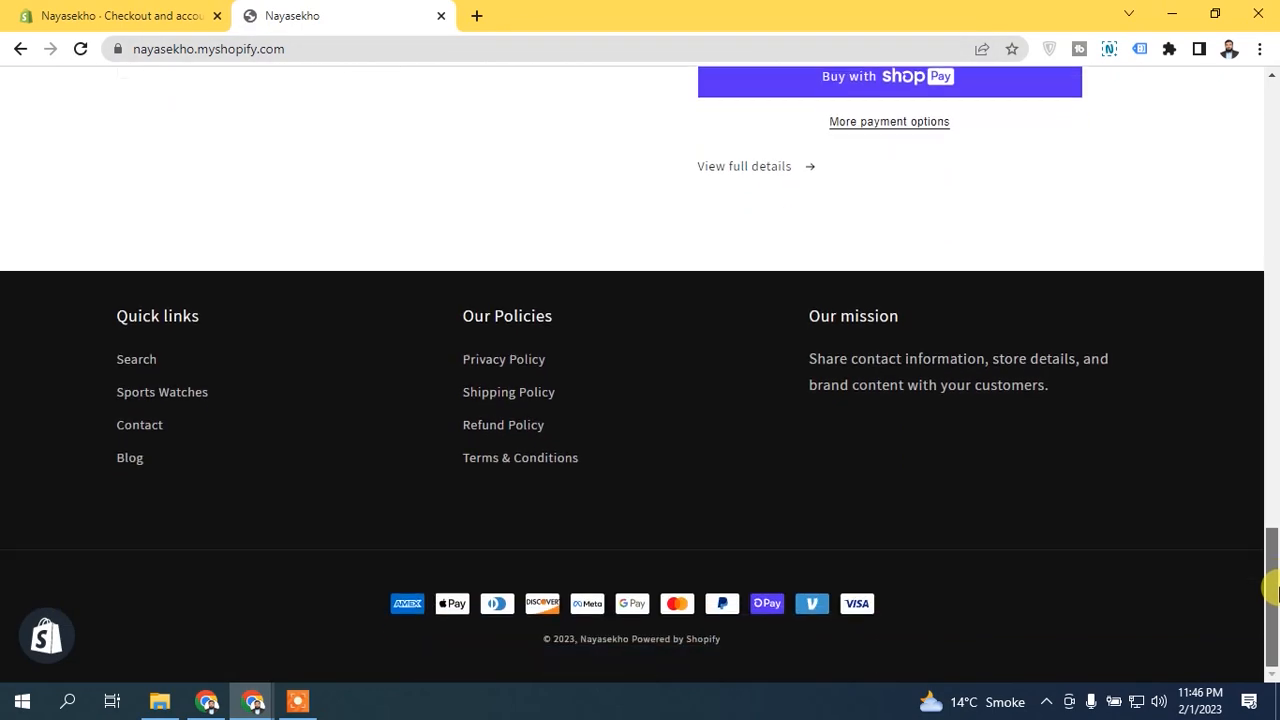
left_click_drag(1275, 592, 1256, 72)
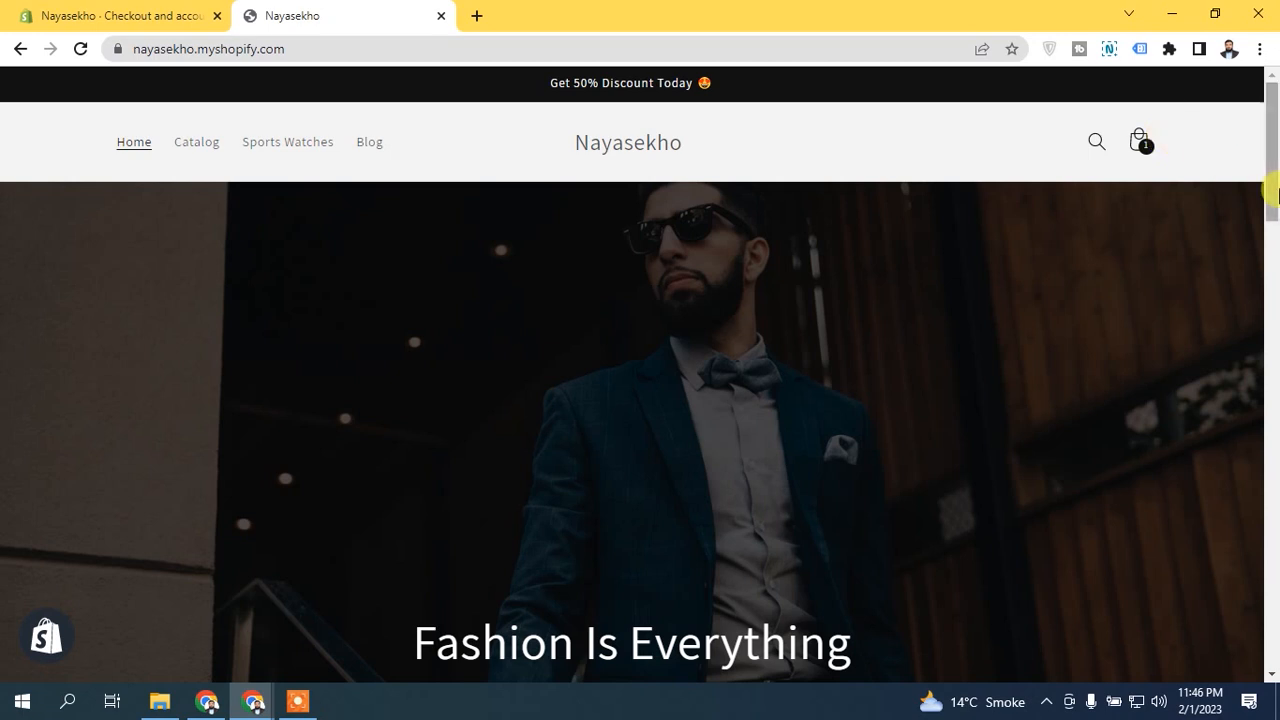
Step: Compare the admin's classic customer accounts login URL with the storefront header and return to the start of the Checkout and accounts settings
left_click(92, 13)
triple_click(490, 424)
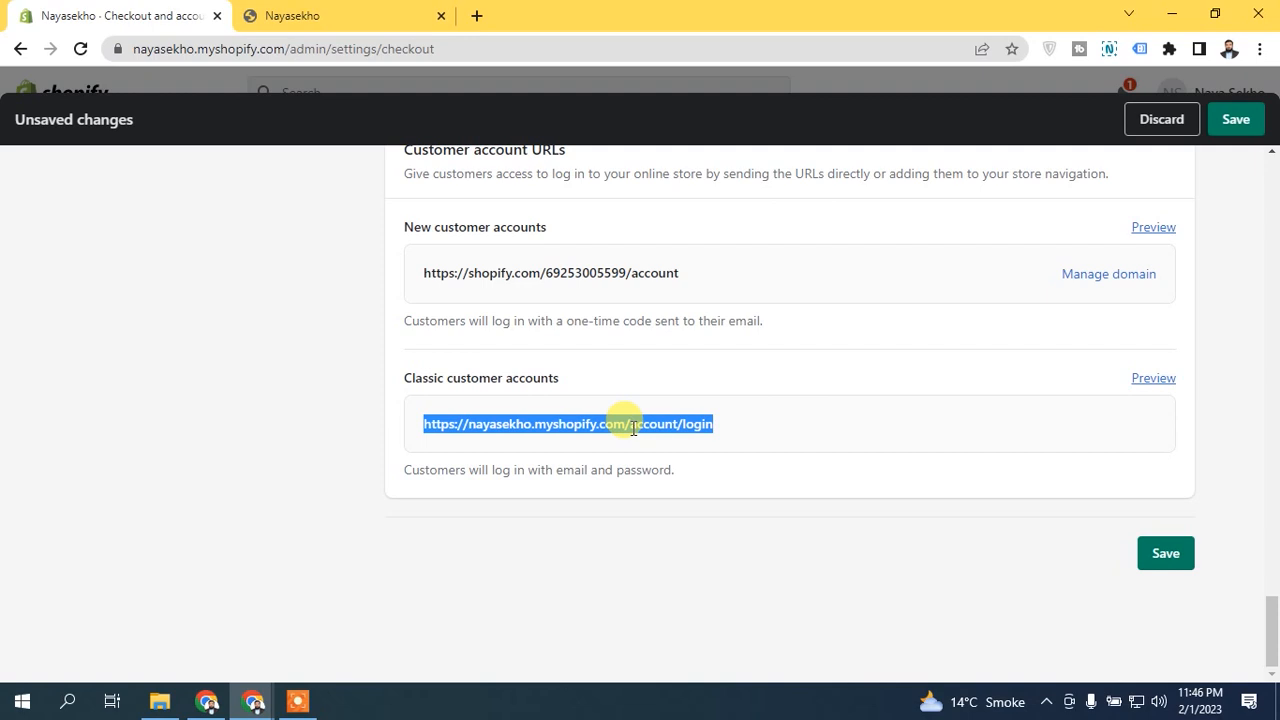
left_click(285, 15)
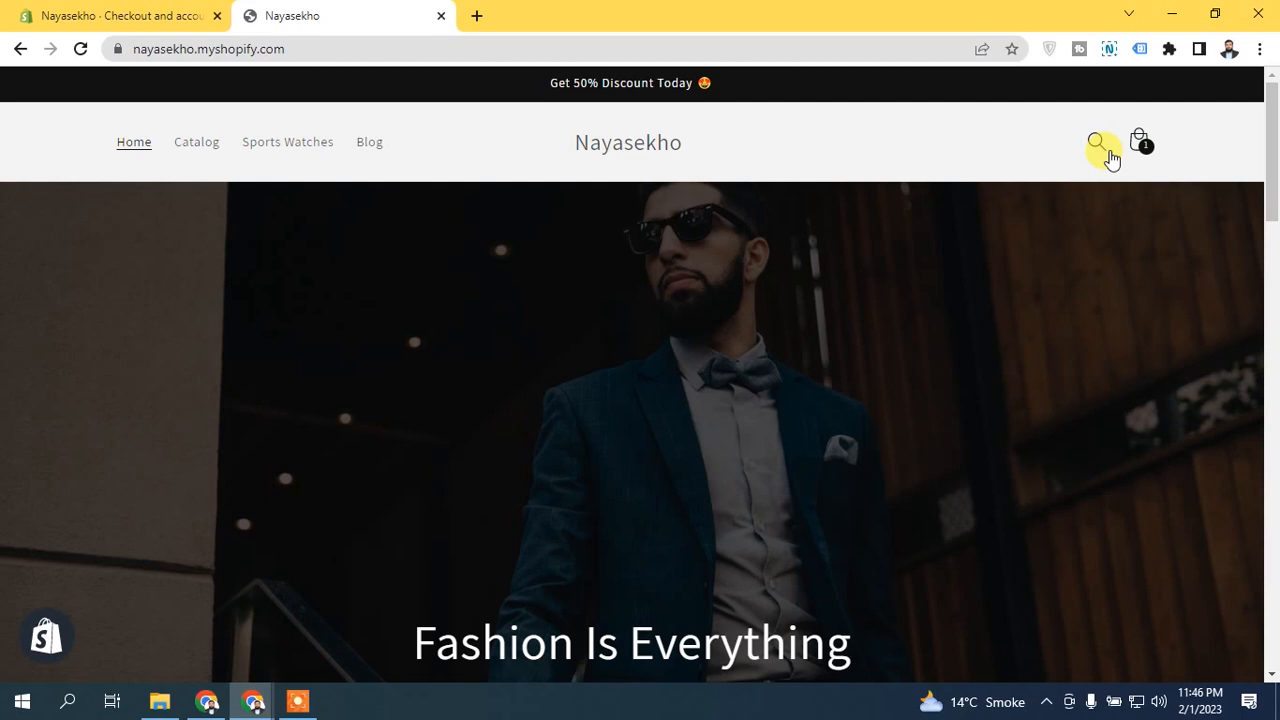
left_click(176, 12)
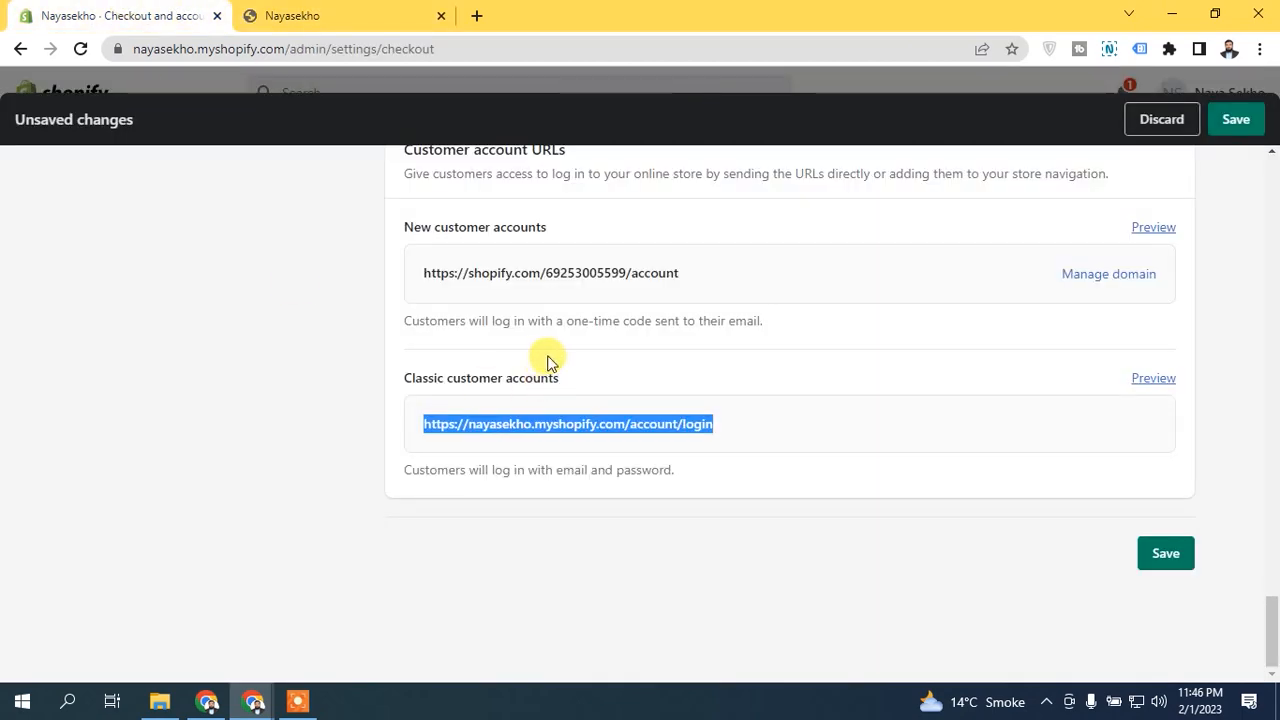
left_click_drag(1272, 600, 1272, 190)
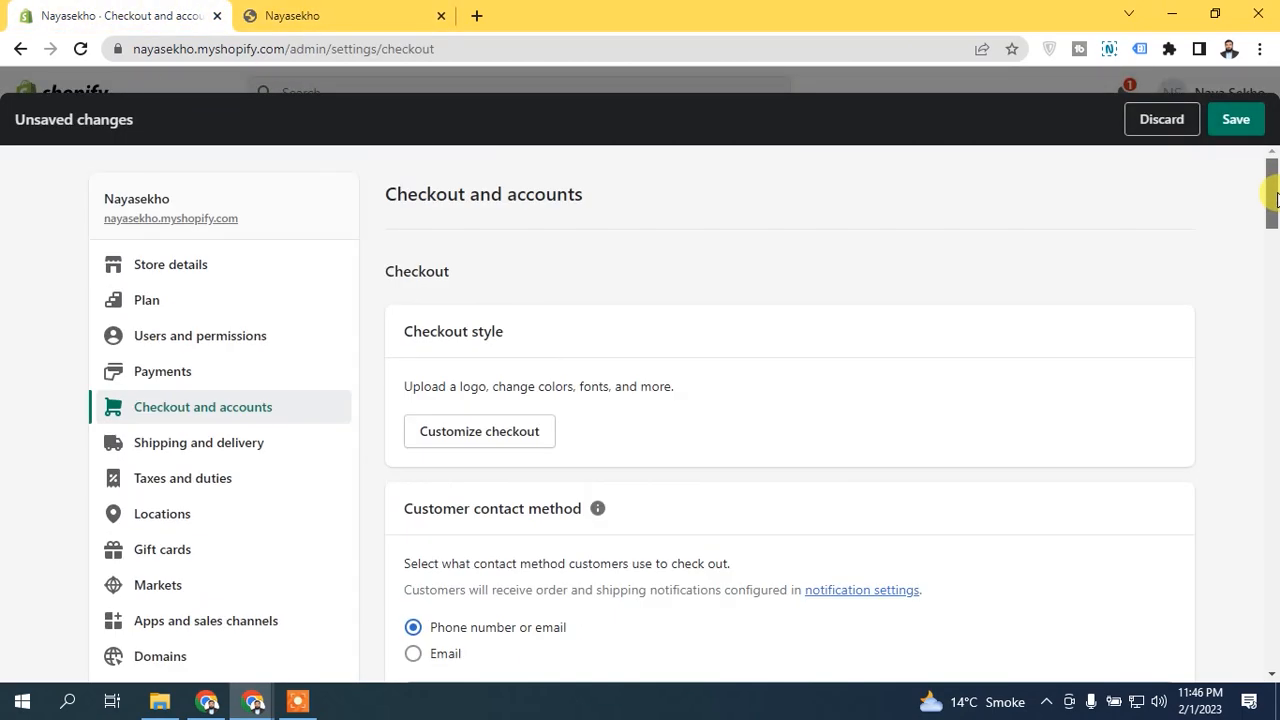